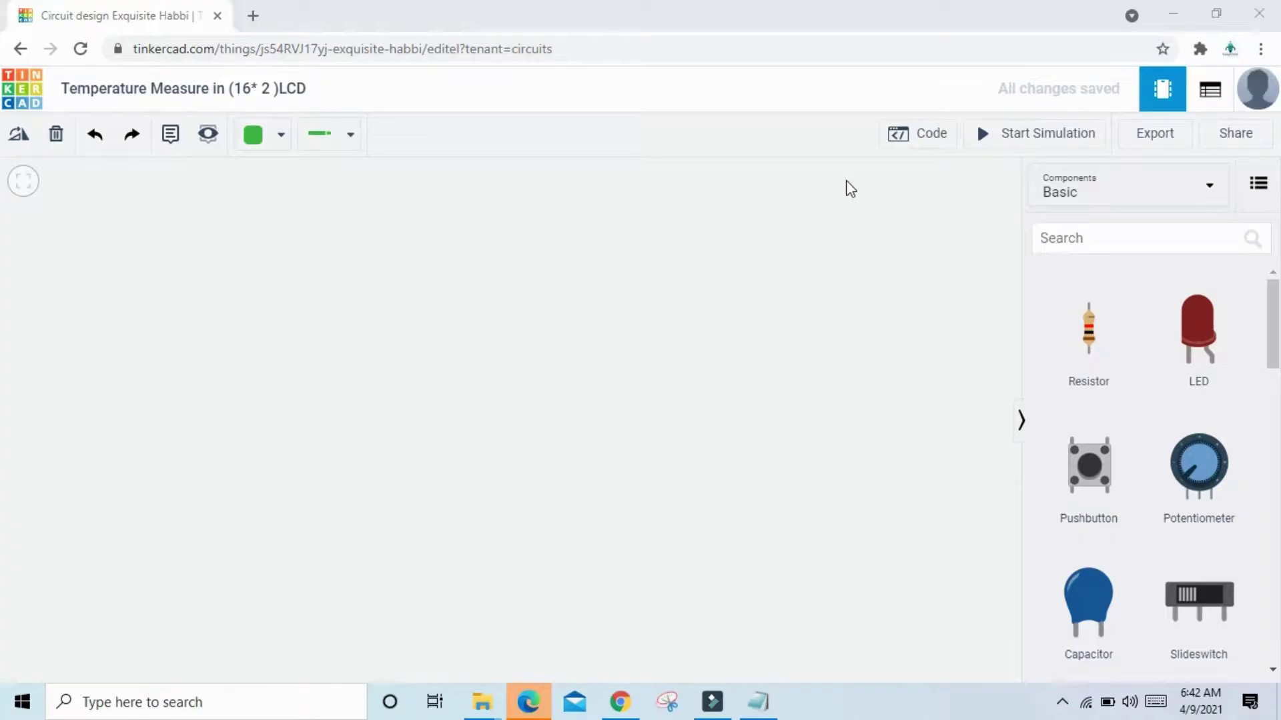
# Search for the Arduino Uno R3 and place it on the canvas.
pyautogui.click(1093, 244)
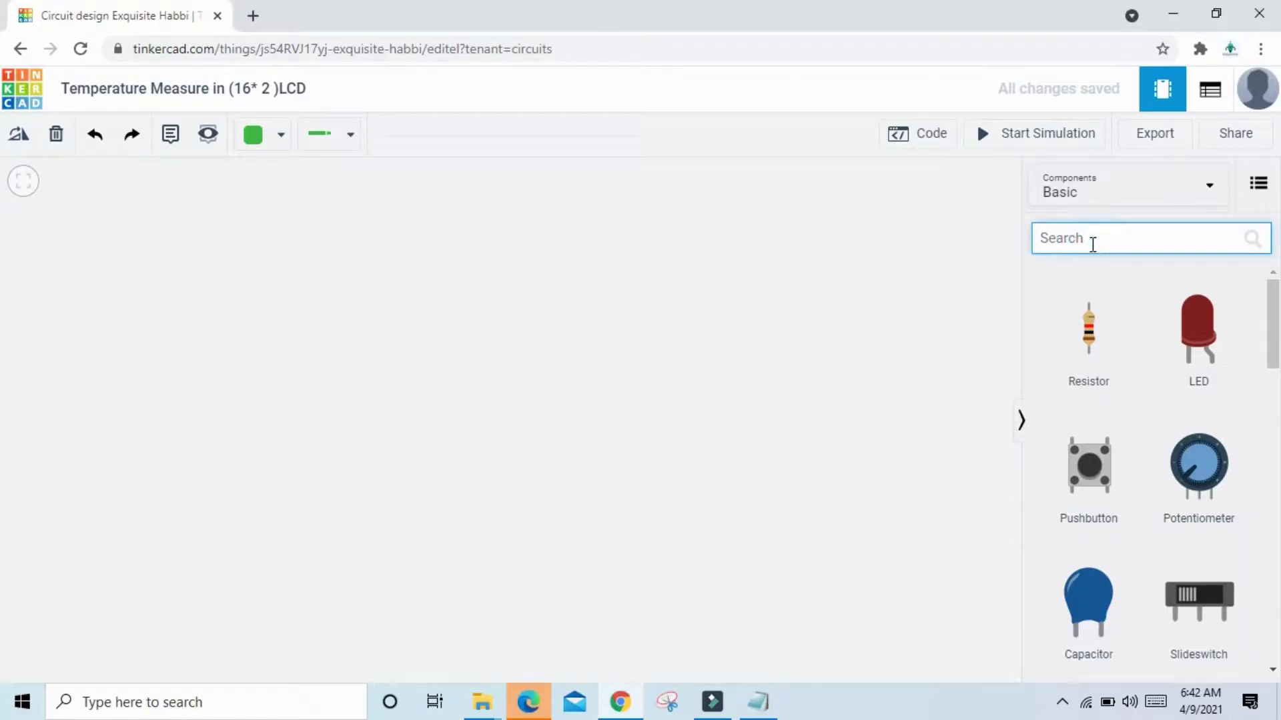
pyautogui.write('ardui')
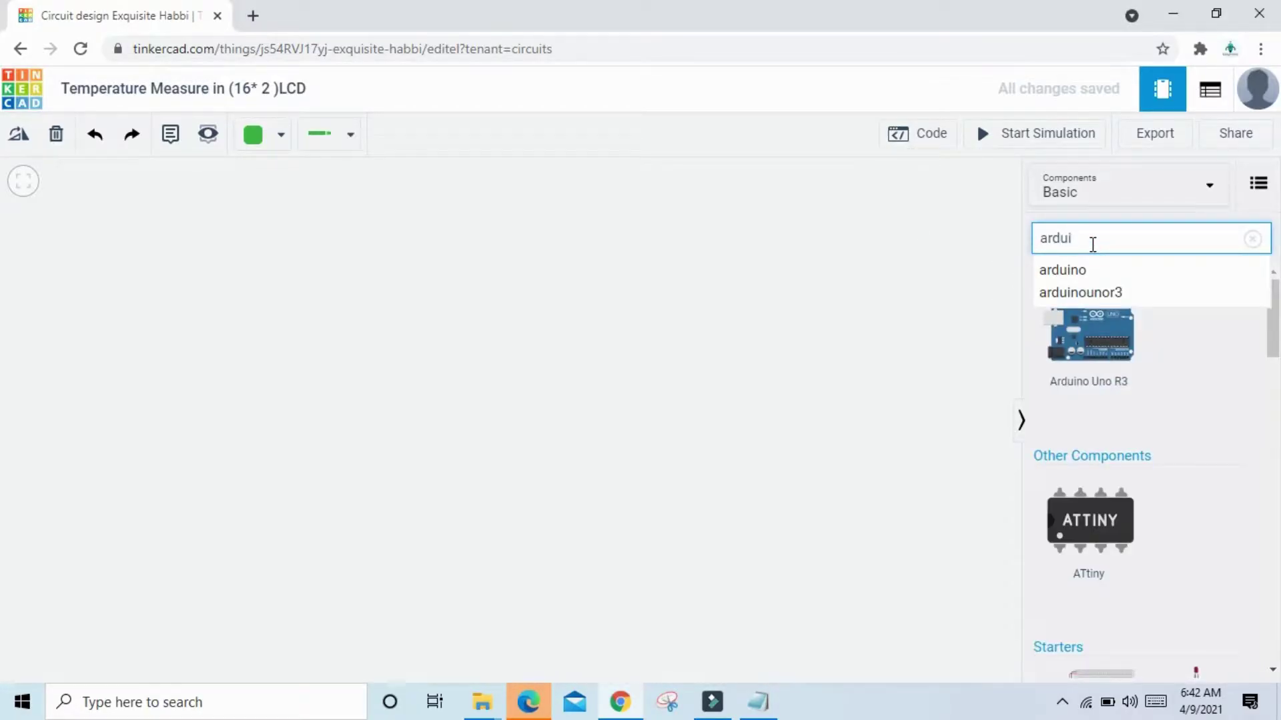
pyautogui.write('o')
pyautogui.press('BackSpace')
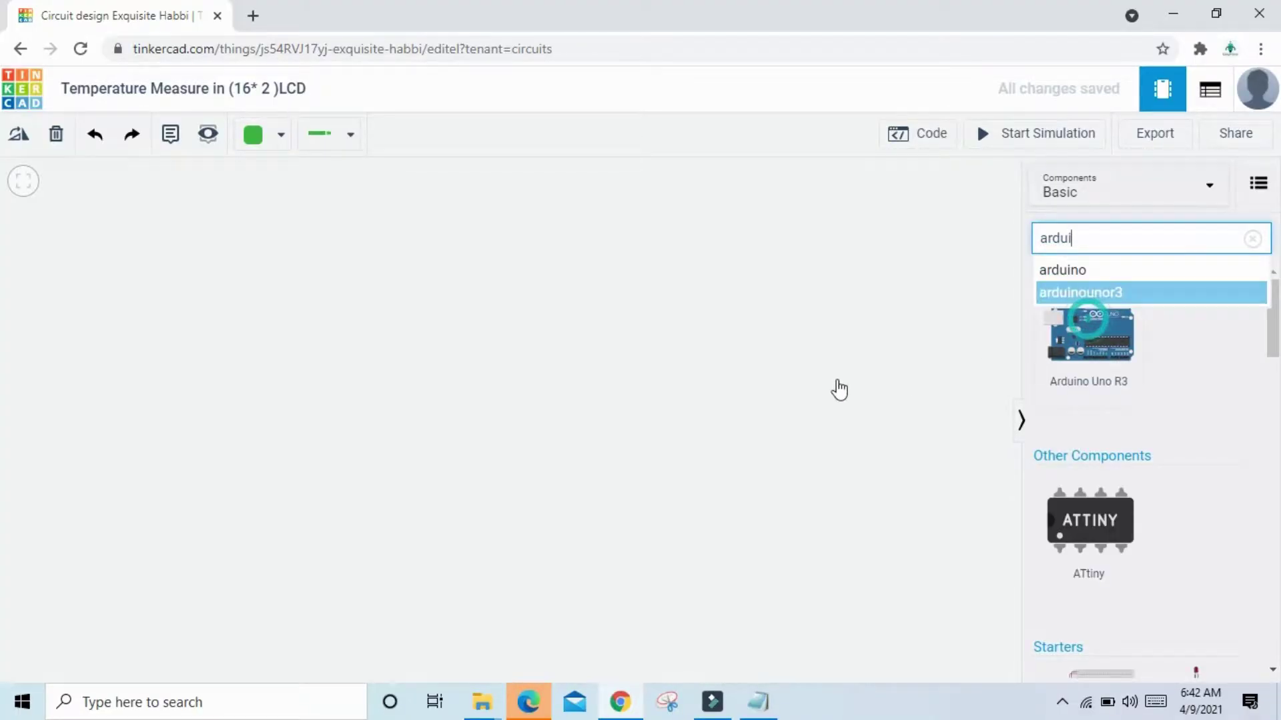
pyautogui.moveTo(167, 423); pyautogui.dragTo(357, 468)
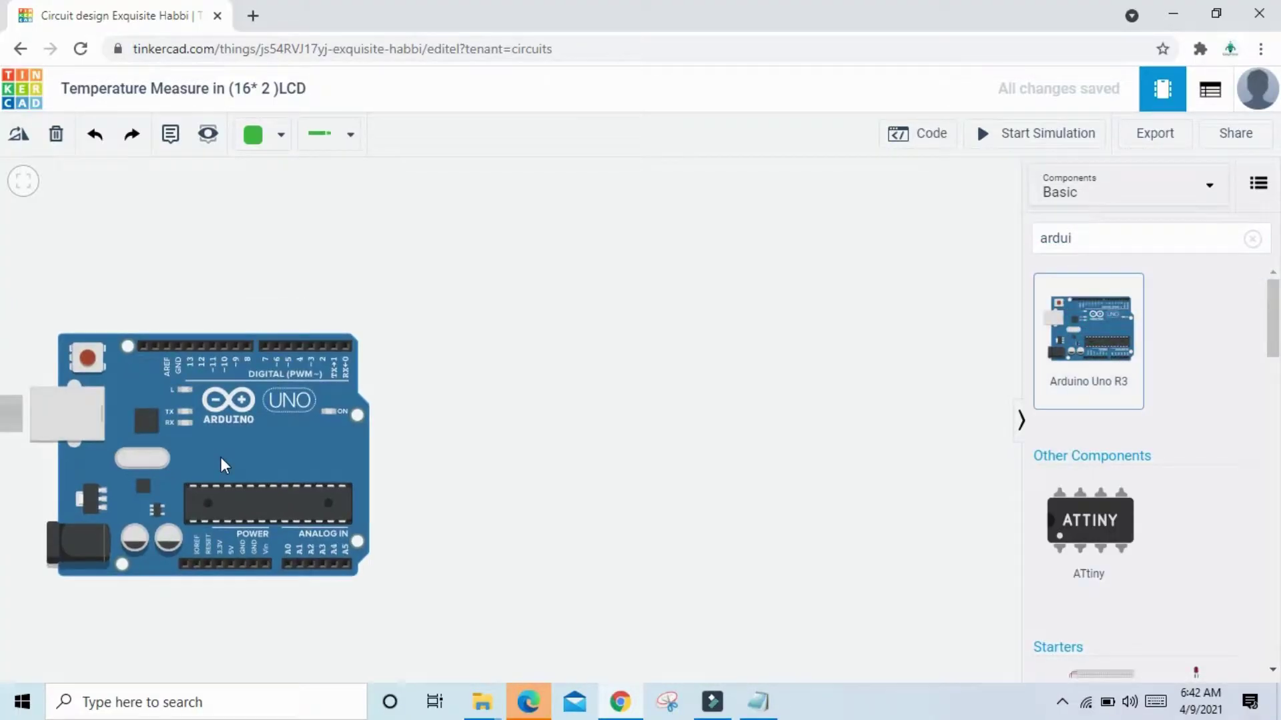
# Add a small breadboard to the right of the Arduino.
pyautogui.click(1253, 239)
pyautogui.write('b')
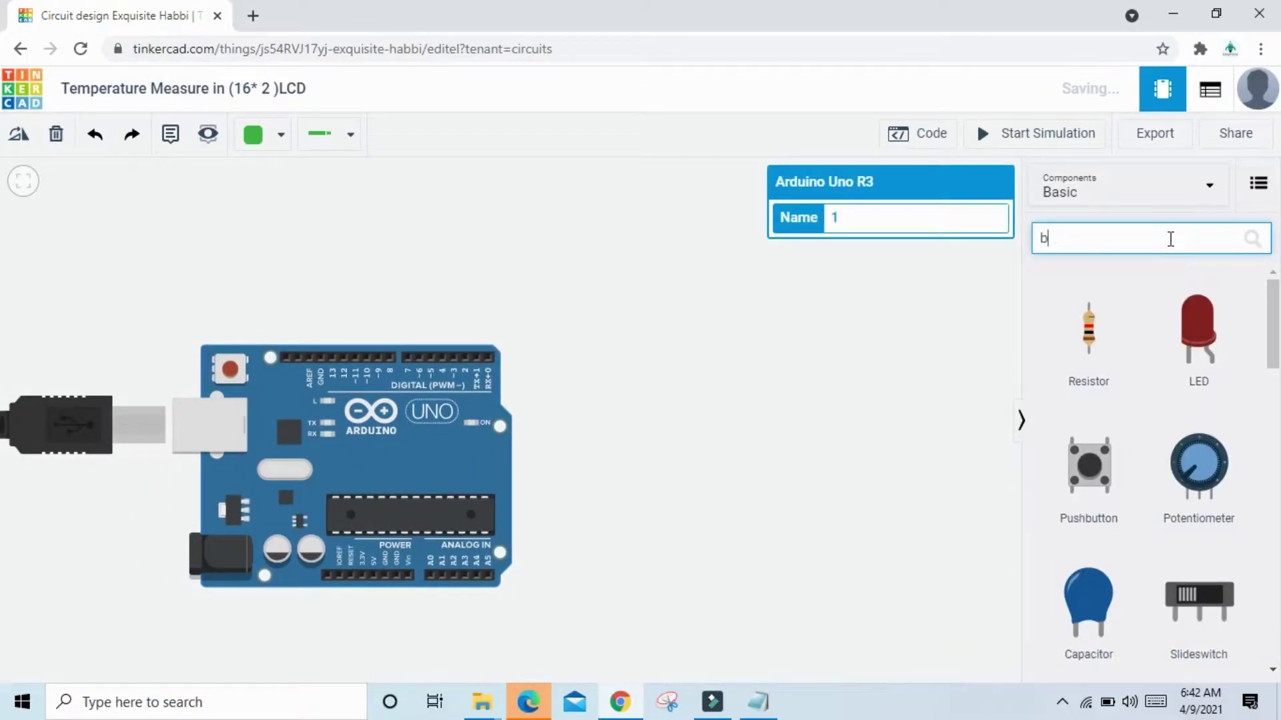
pyautogui.write('read')
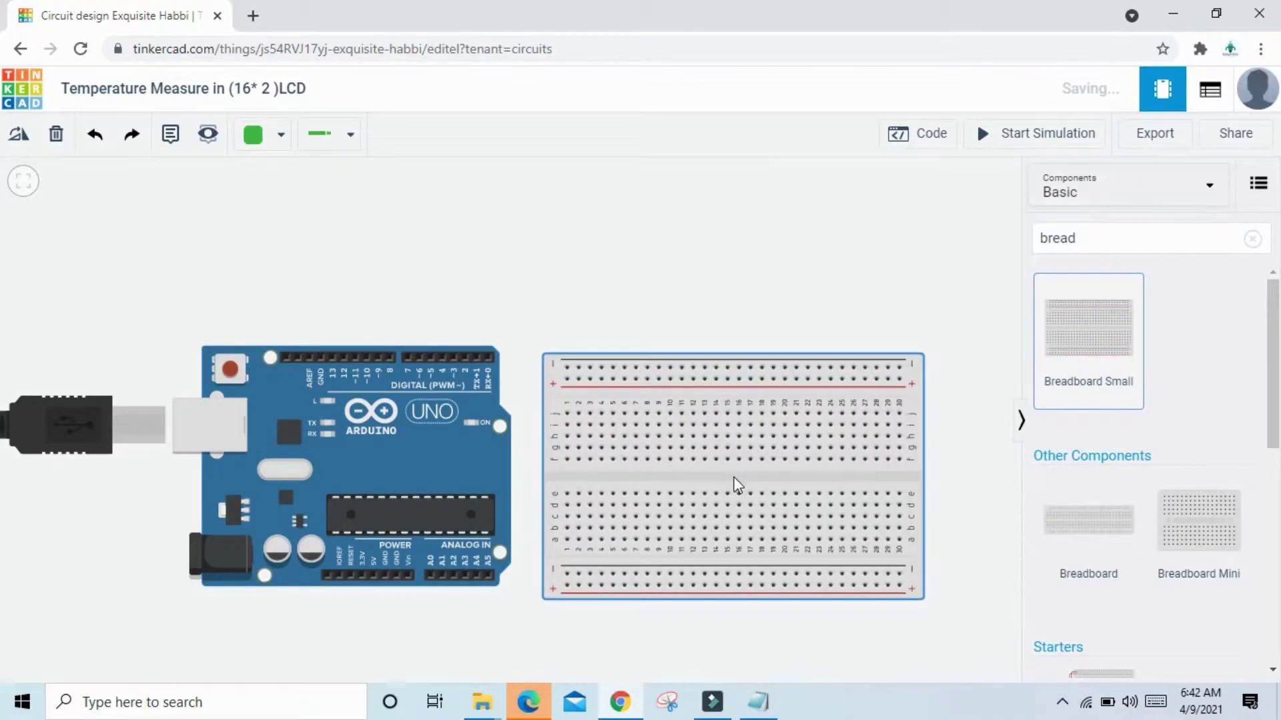
pyautogui.moveTo(734, 487); pyautogui.dragTo(735, 480)
# Search for the 16x2 LCD and place it below the breadboard.
pyautogui.click(1247, 240)
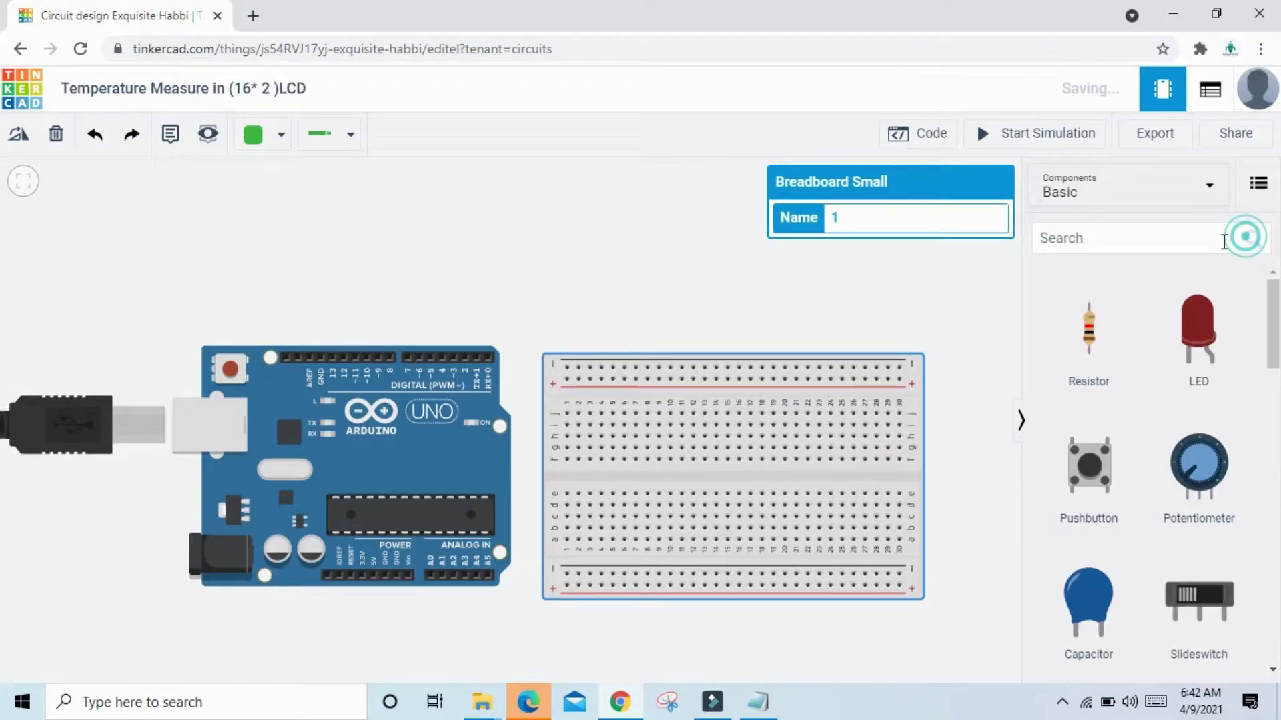
pyautogui.click(1186, 241)
pyautogui.write('l')
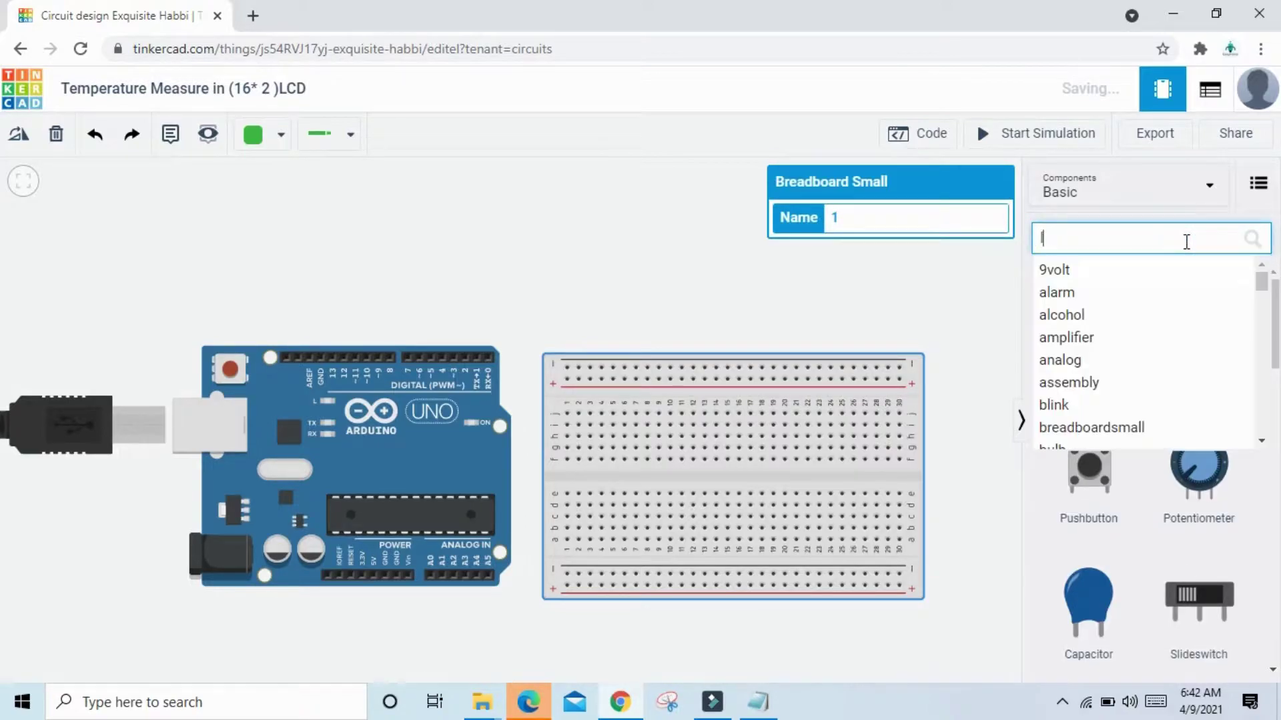
pyautogui.write('cd')
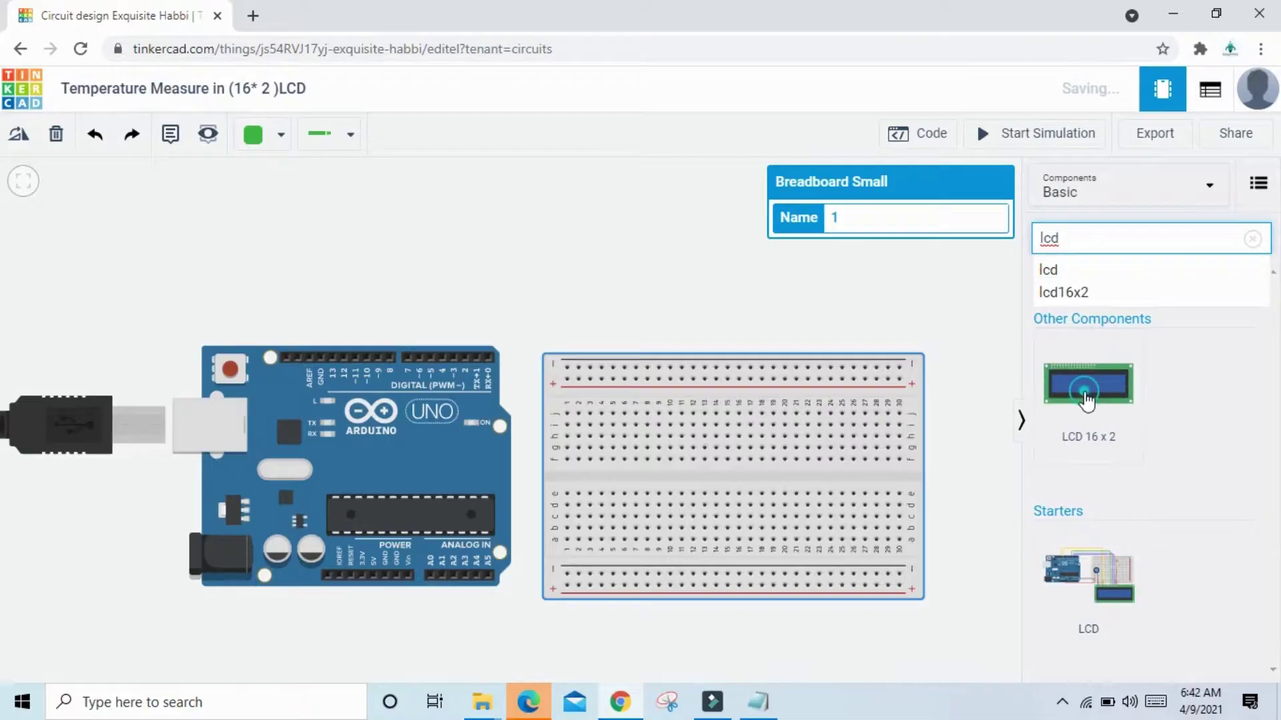
pyautogui.moveTo(1085, 399); pyautogui.dragTo(742, 614)
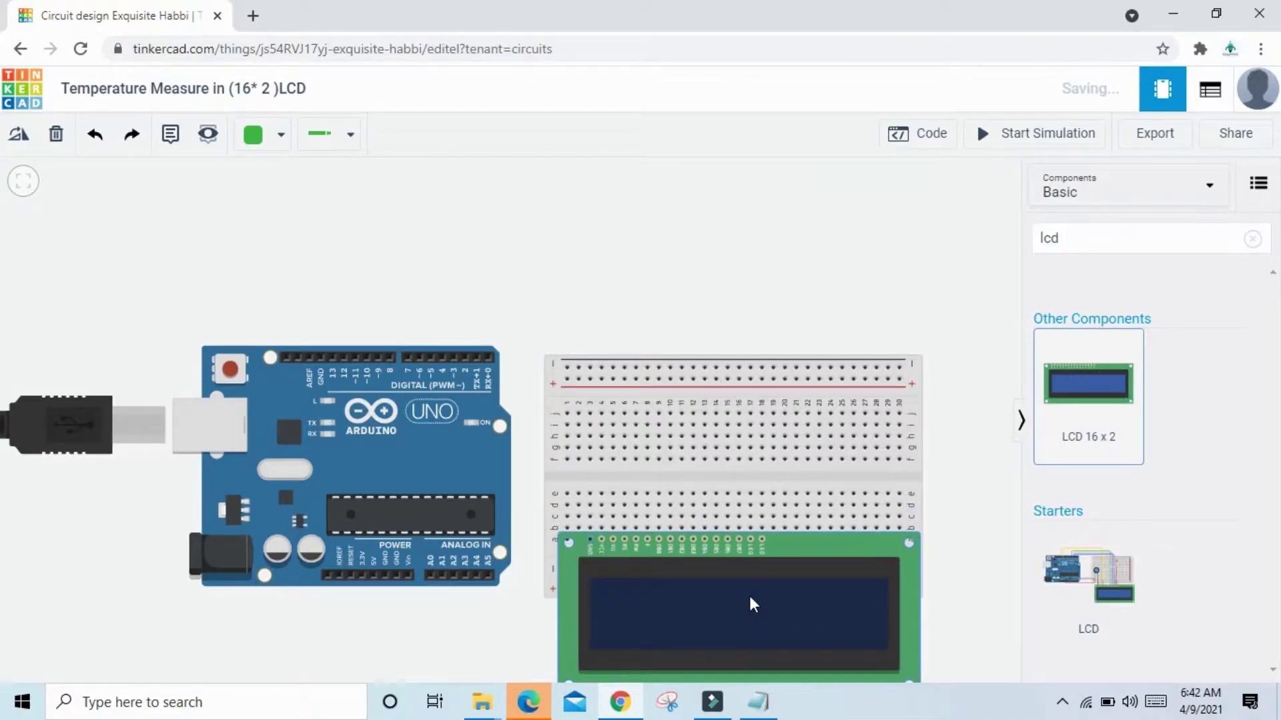
# Move the breadboard, LCD and Arduino up, and clear the search box.
pyautogui.moveTo(720, 405); pyautogui.dragTo(730, 302)
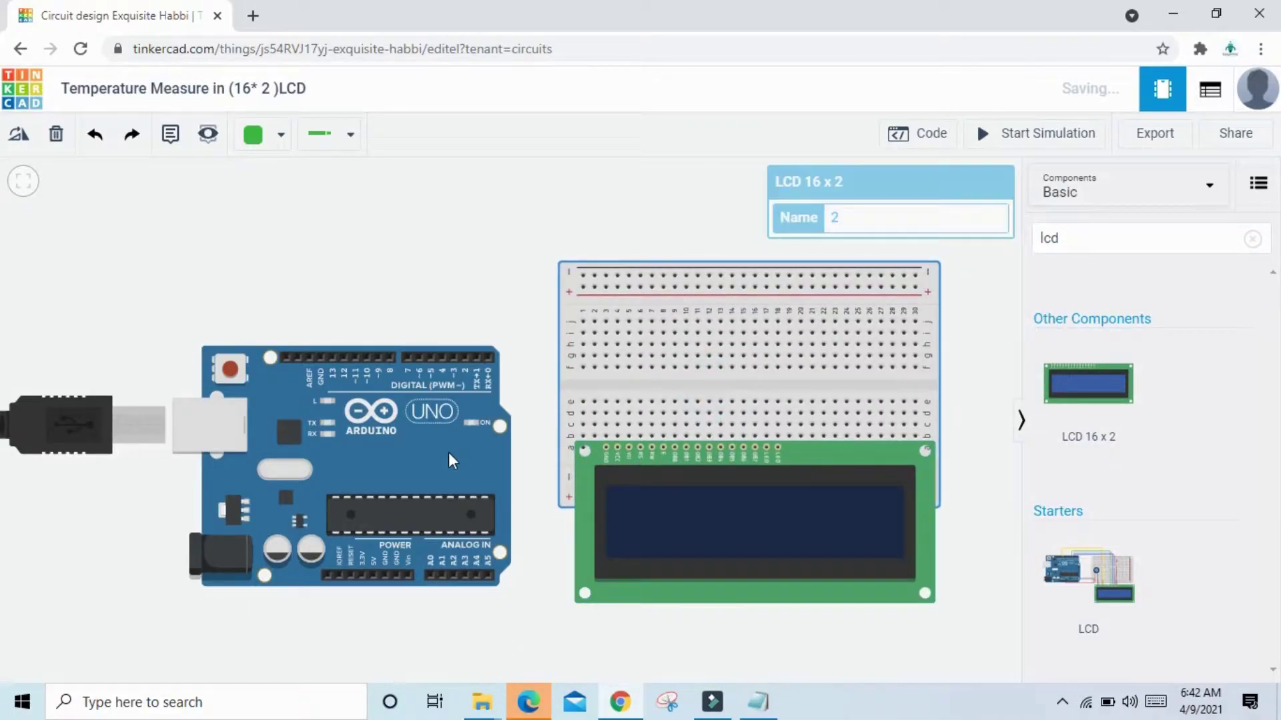
pyautogui.moveTo(448, 452); pyautogui.dragTo(374, 378)
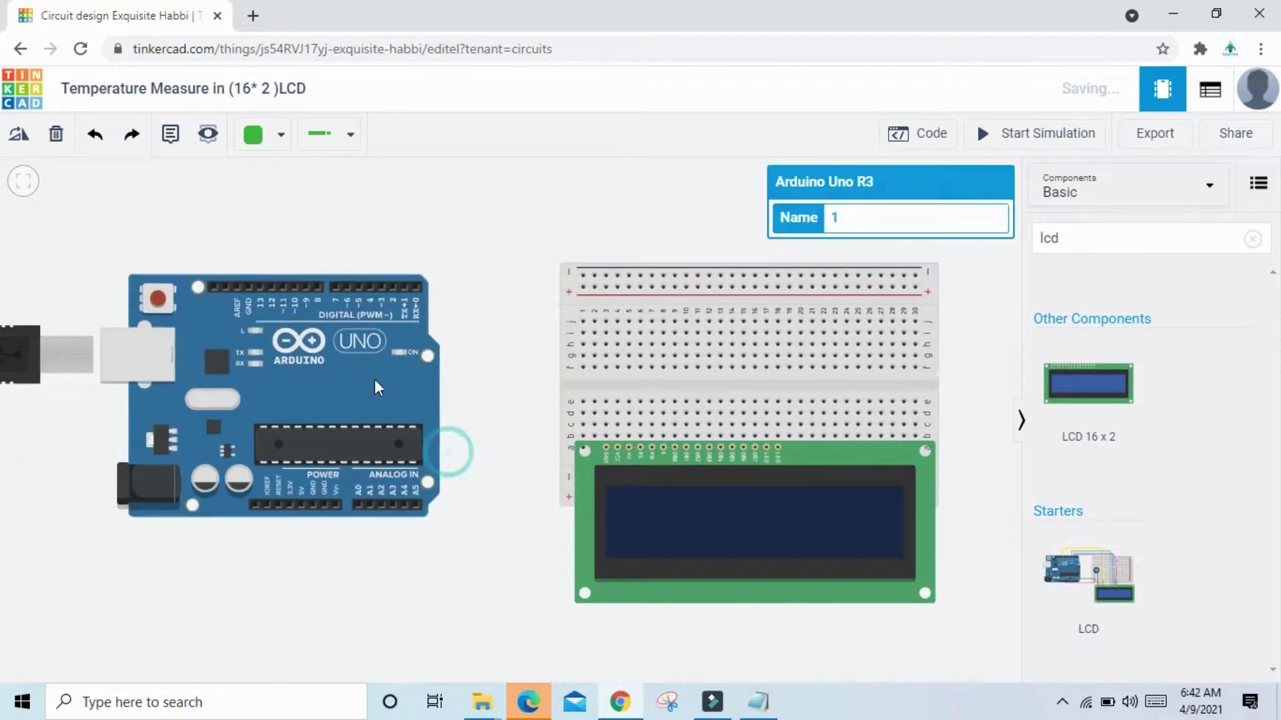
pyautogui.click(1252, 239)
pyautogui.click(1161, 239)
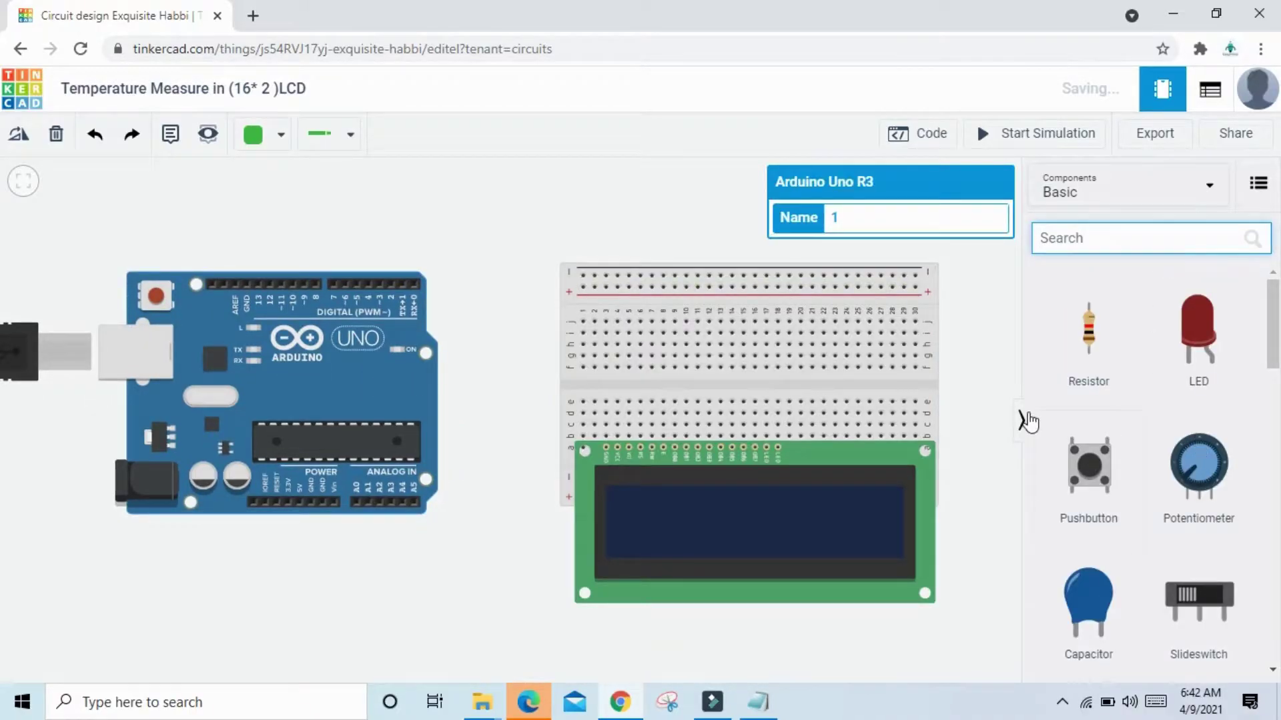
# Add a potentiometer above the breadboard and a resistor beside it.
pyautogui.click(977, 400)
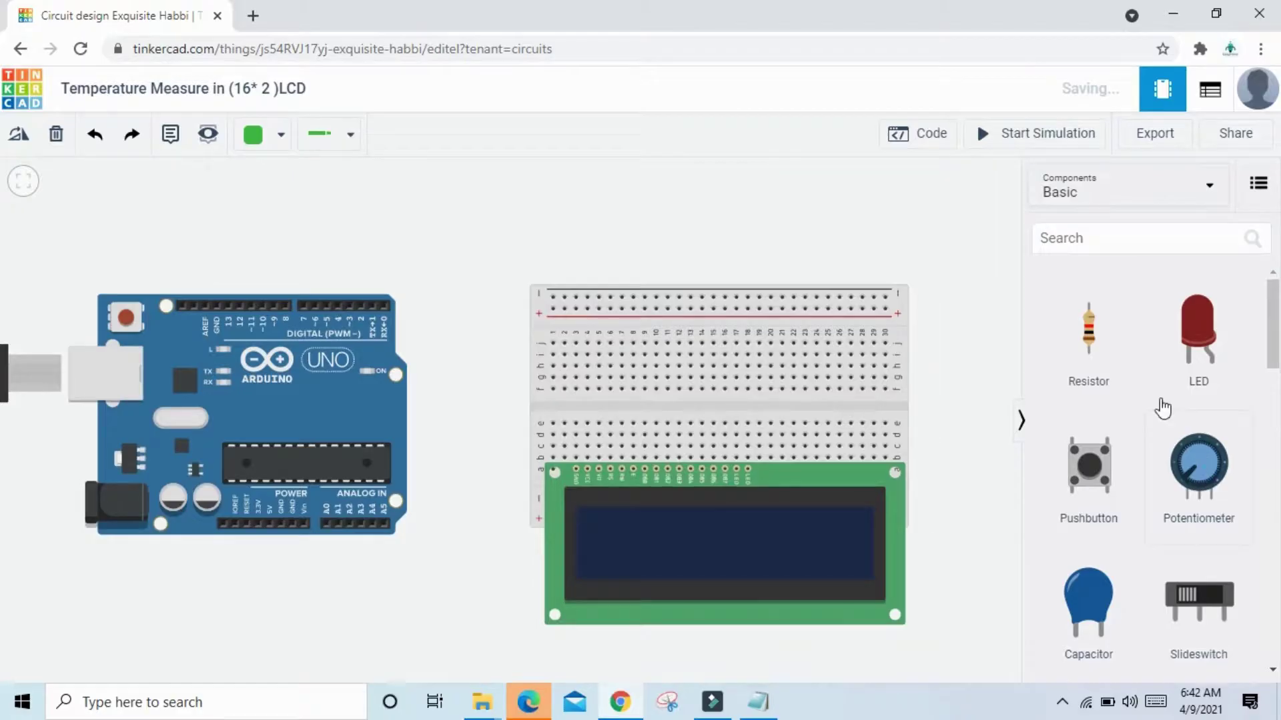
pyautogui.moveTo(1198, 462); pyautogui.dragTo(790, 203)
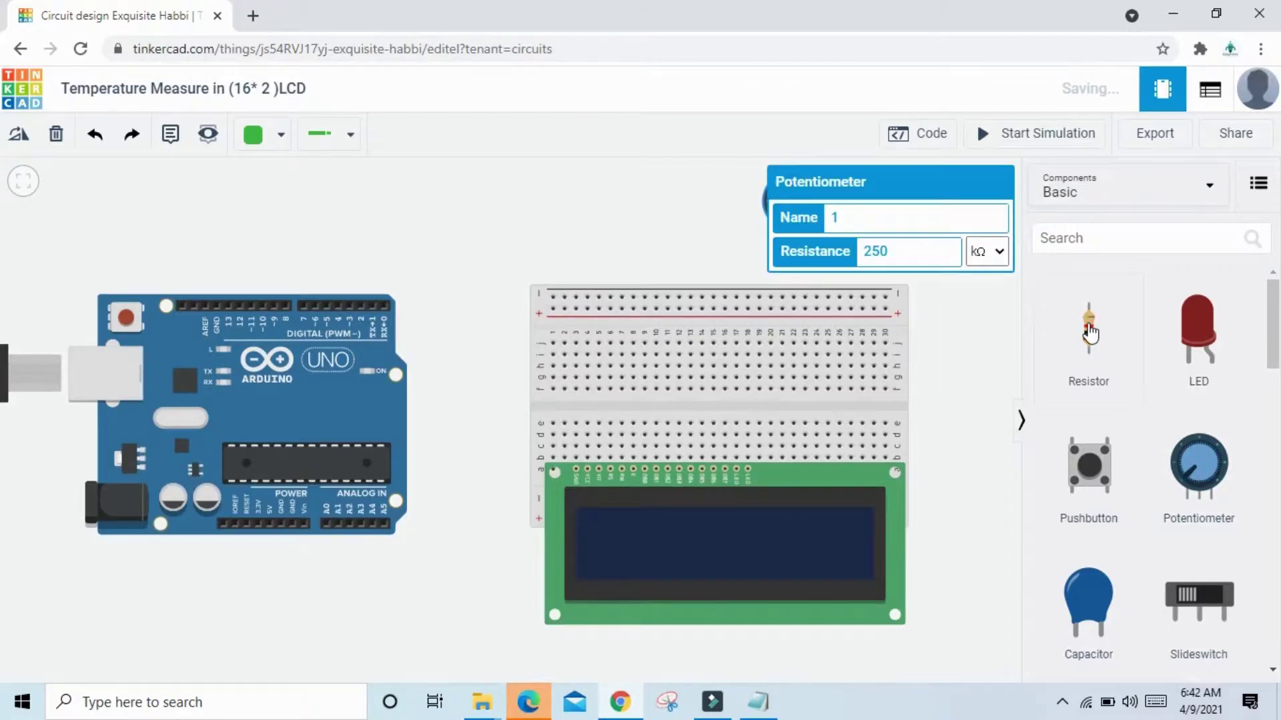
pyautogui.moveTo(1089, 332); pyautogui.dragTo(943, 320)
pyautogui.click(997, 448)
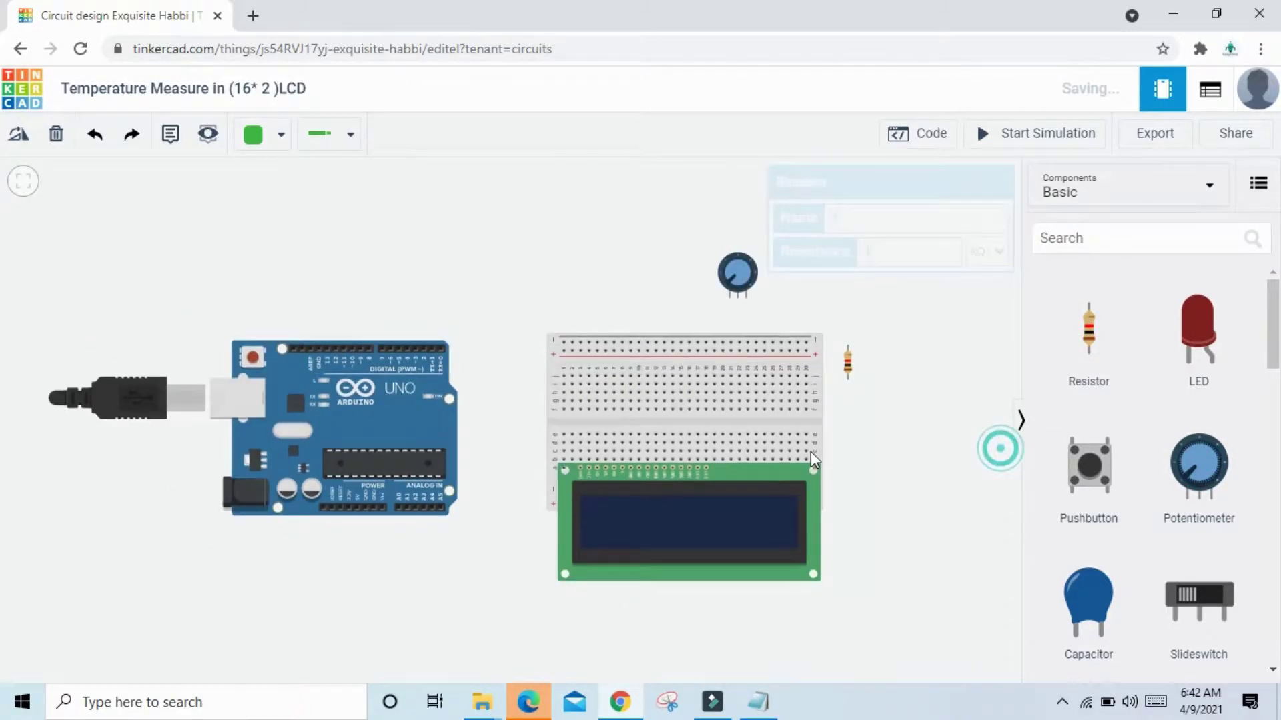
# Search 'temp', place the TMP36 temperature sensor, and recentre the view.
pyautogui.click(1190, 240)
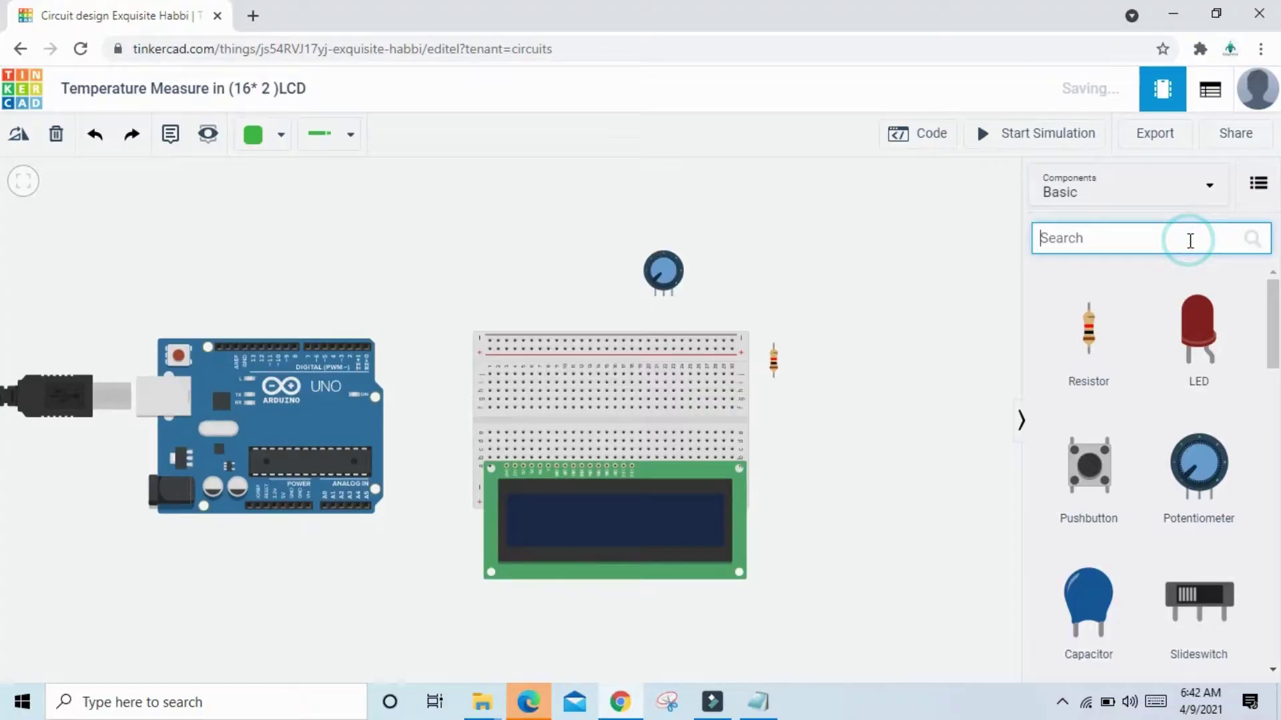
pyautogui.write('tem')
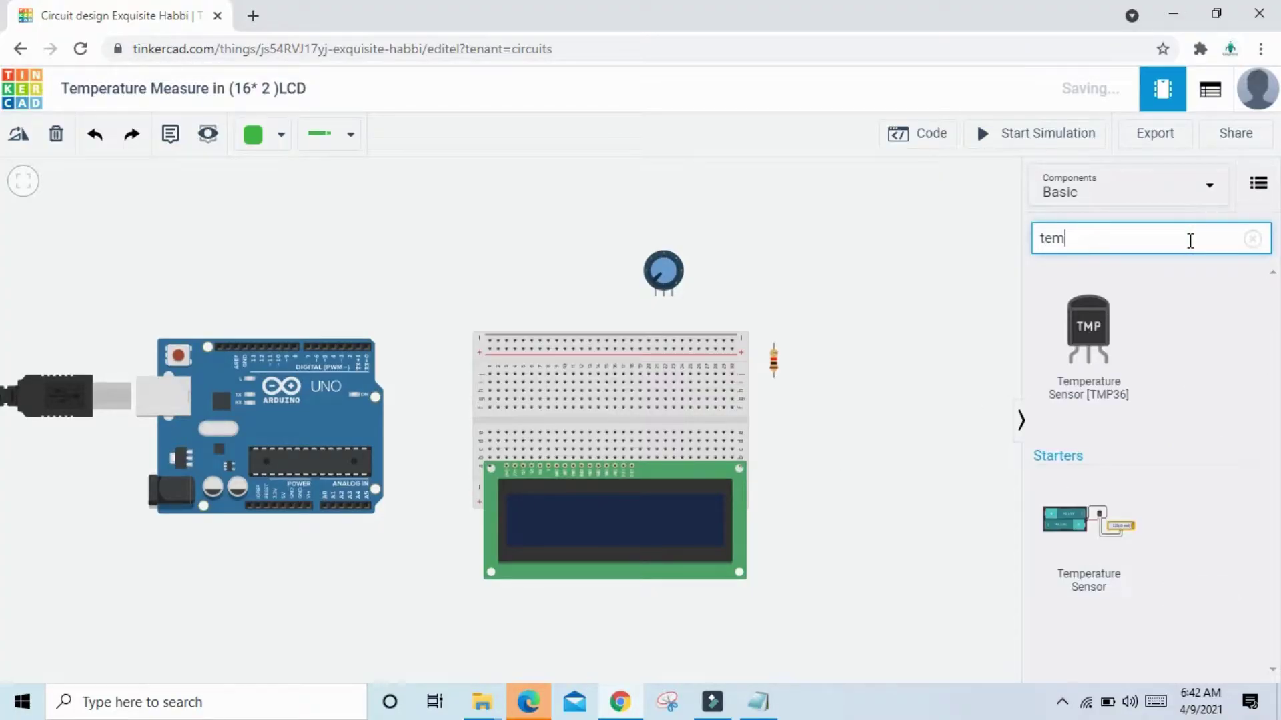
pyautogui.write('p')
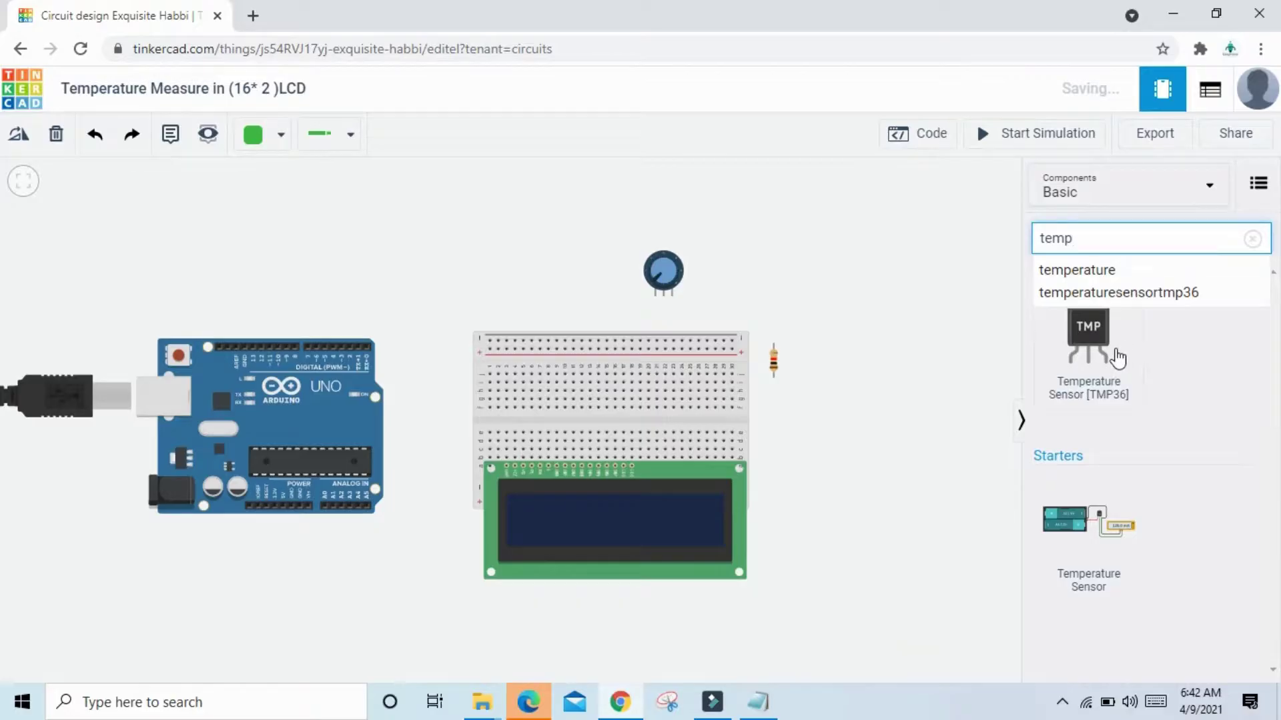
pyautogui.moveTo(1096, 355)
pyautogui.mouseDown()
pyautogui.moveTo(250, 214)
pyautogui.moveTo(279, 224)
pyautogui.mouseUp()
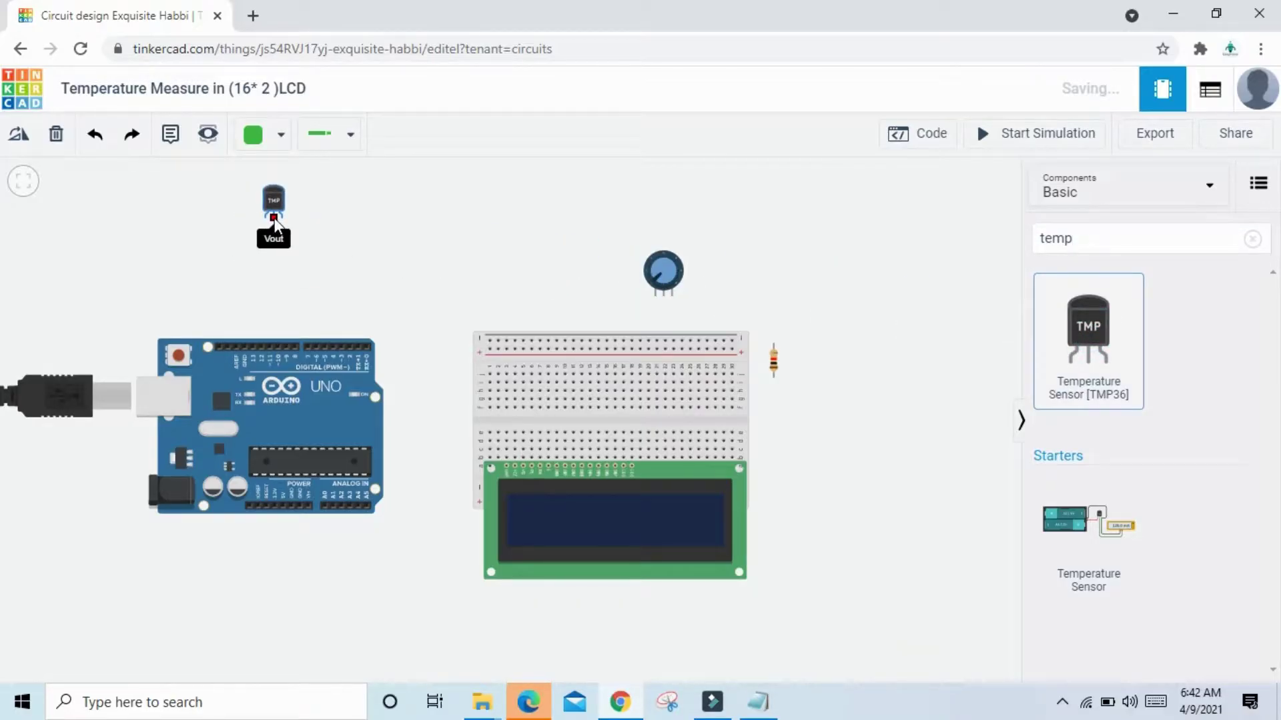
pyautogui.click(492, 266)
pyautogui.scroll(1, 824, 354)
pyautogui.moveTo(819, 345); pyautogui.dragTo(947, 263)
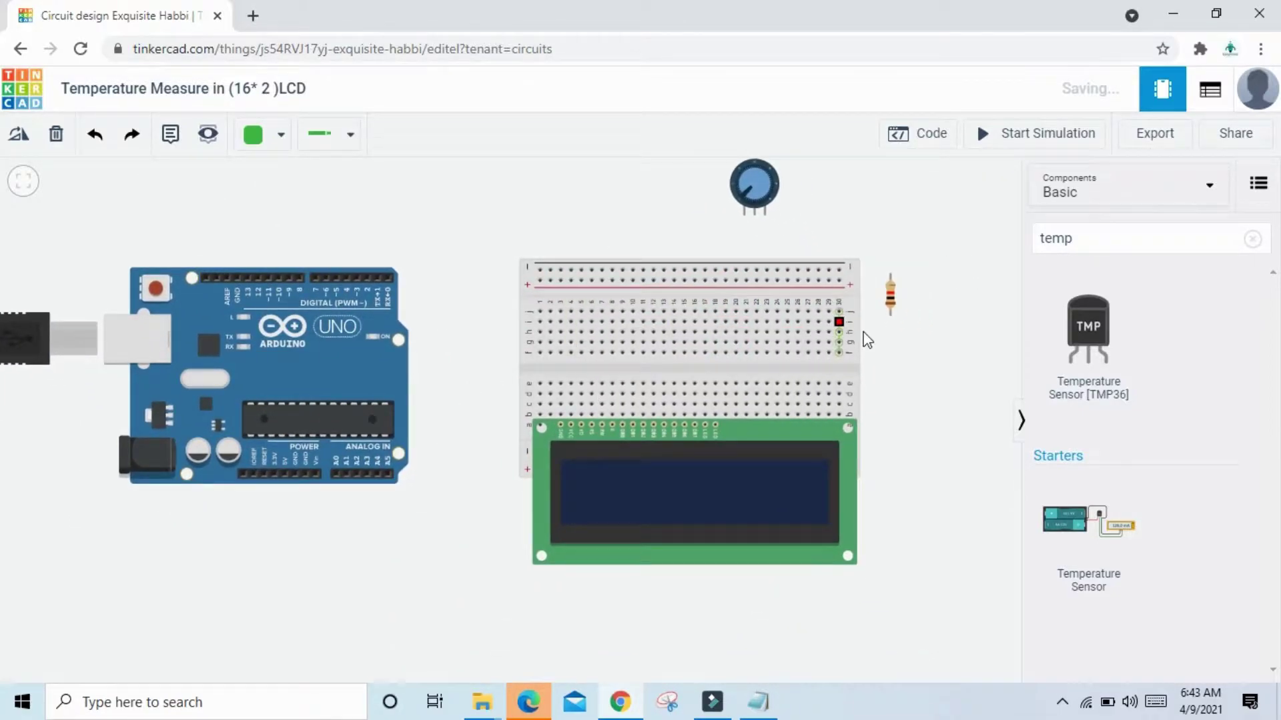
# Route a red wire from Arduino 5V to the breadboard's top positive rail.
pyautogui.scroll(1, 975, 340)
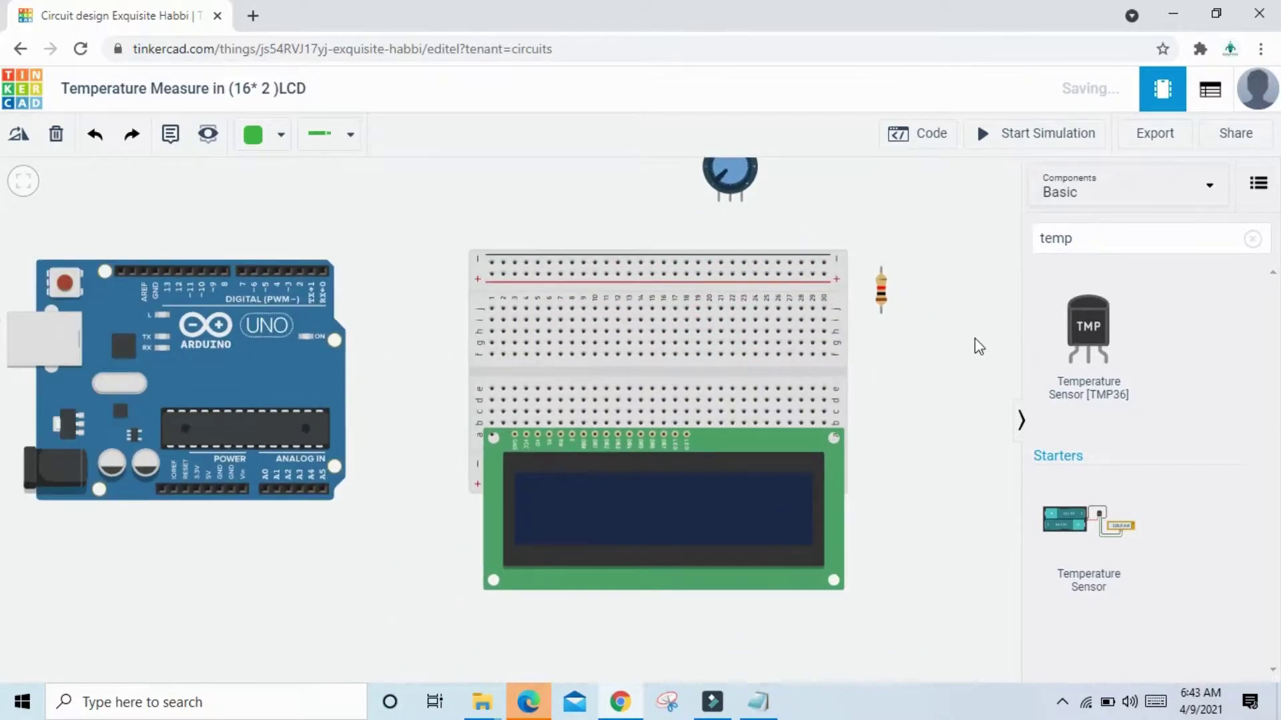
pyautogui.click(209, 489)
pyautogui.click(208, 565)
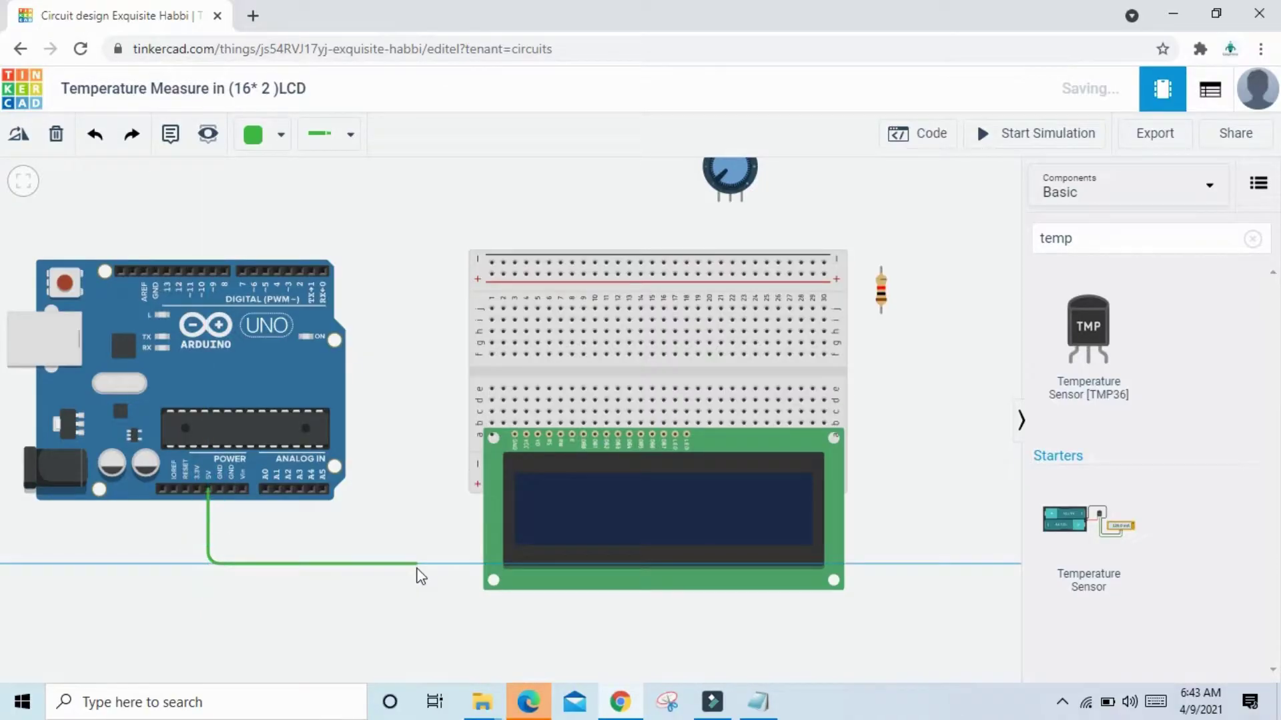
pyautogui.click(415, 564)
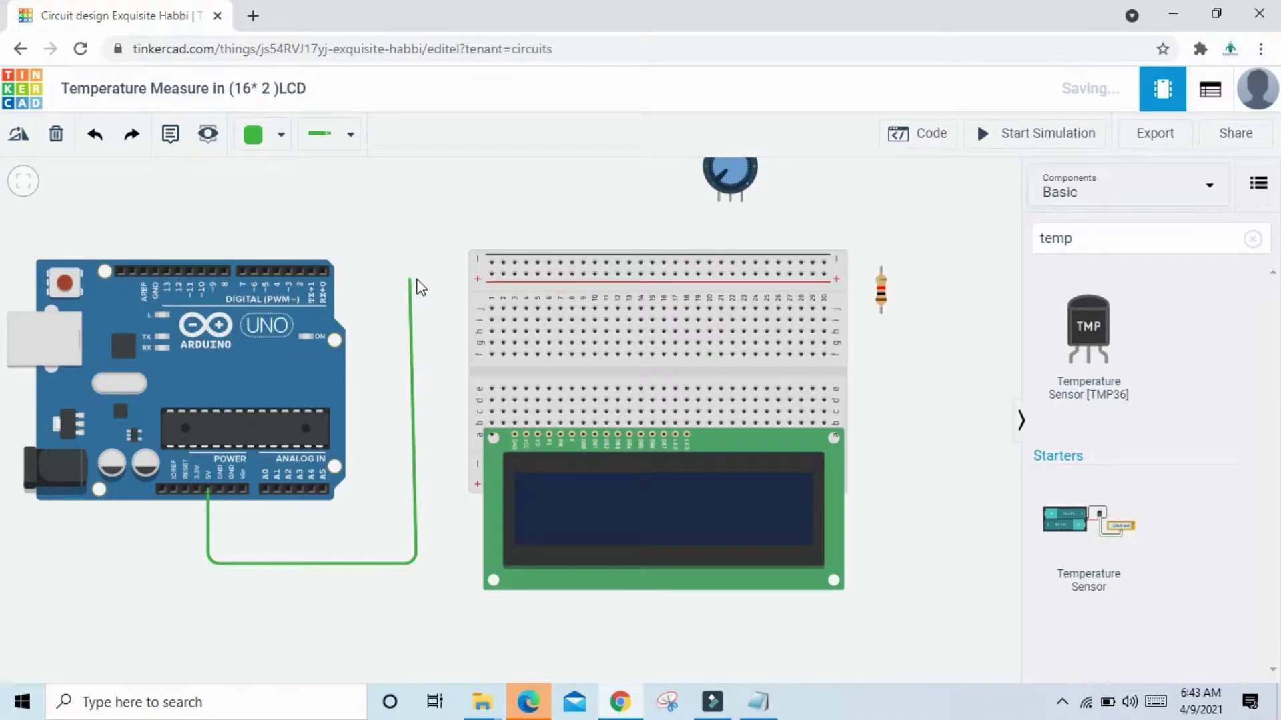
pyautogui.click(417, 279)
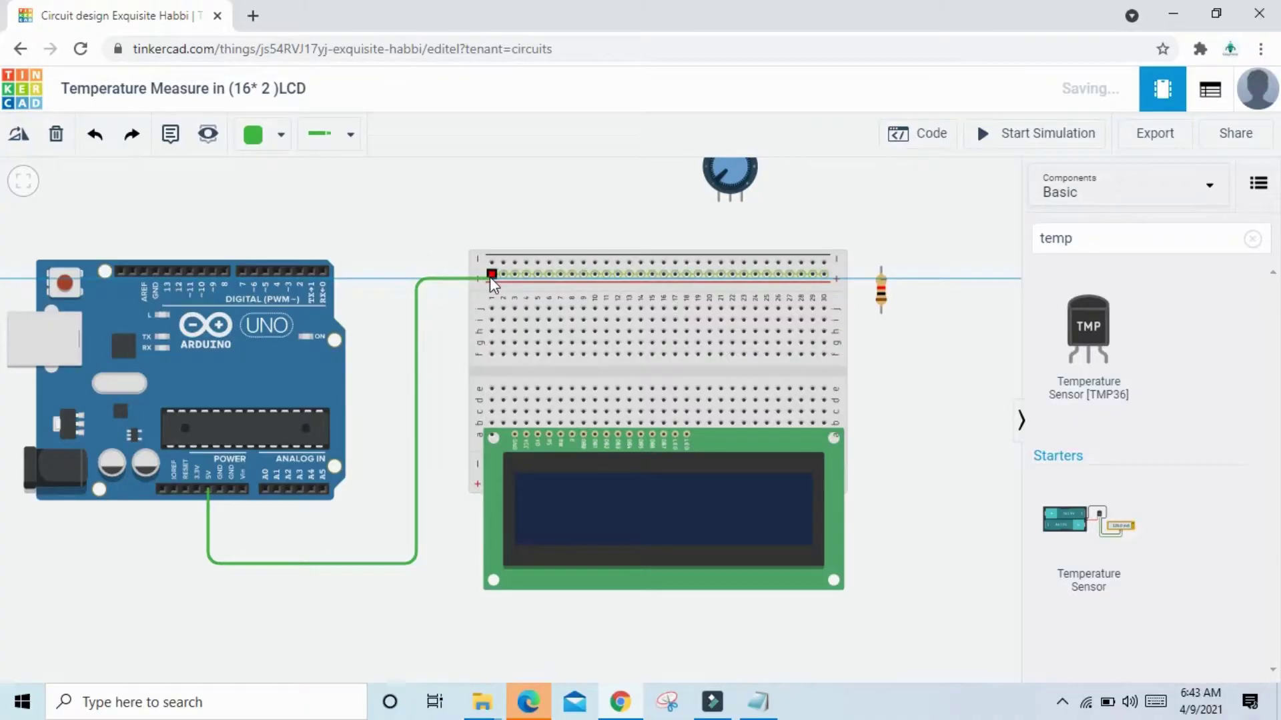
pyautogui.click(490, 278)
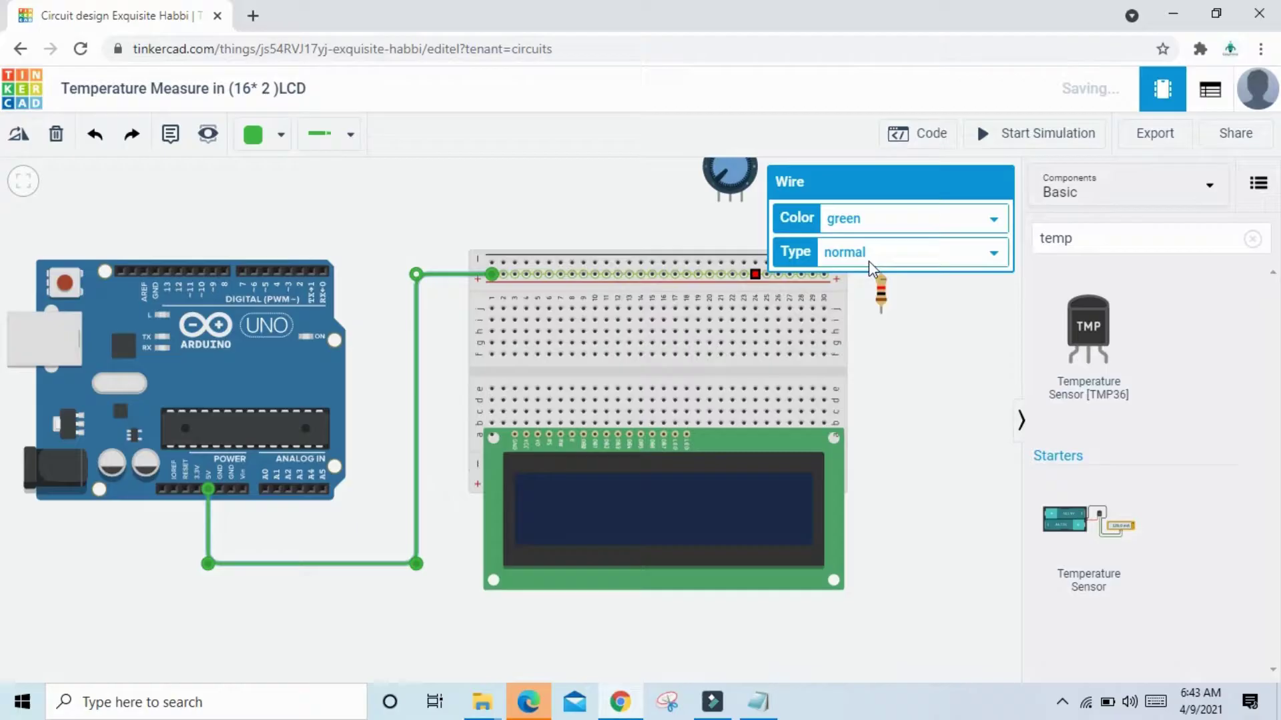
pyautogui.click(858, 222)
pyautogui.click(854, 254)
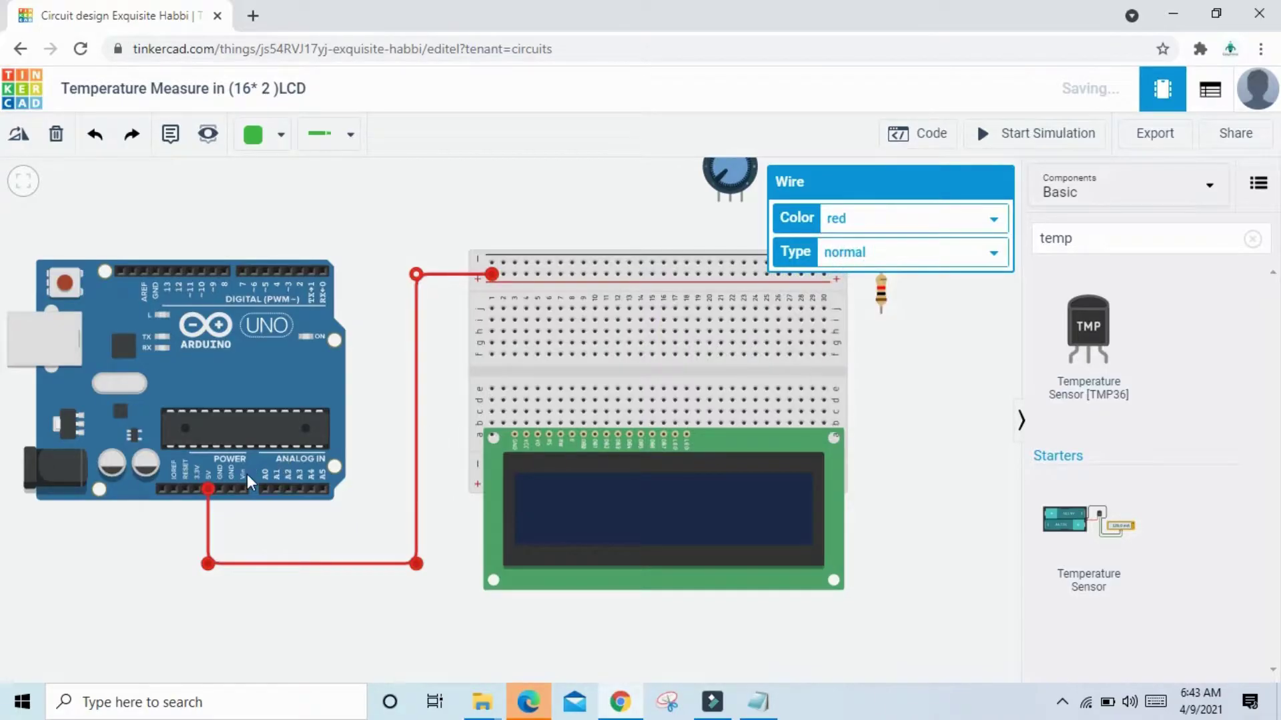
# Route a black wire from Arduino GND to the top negative rail.
pyautogui.click(222, 489)
pyautogui.click(221, 543)
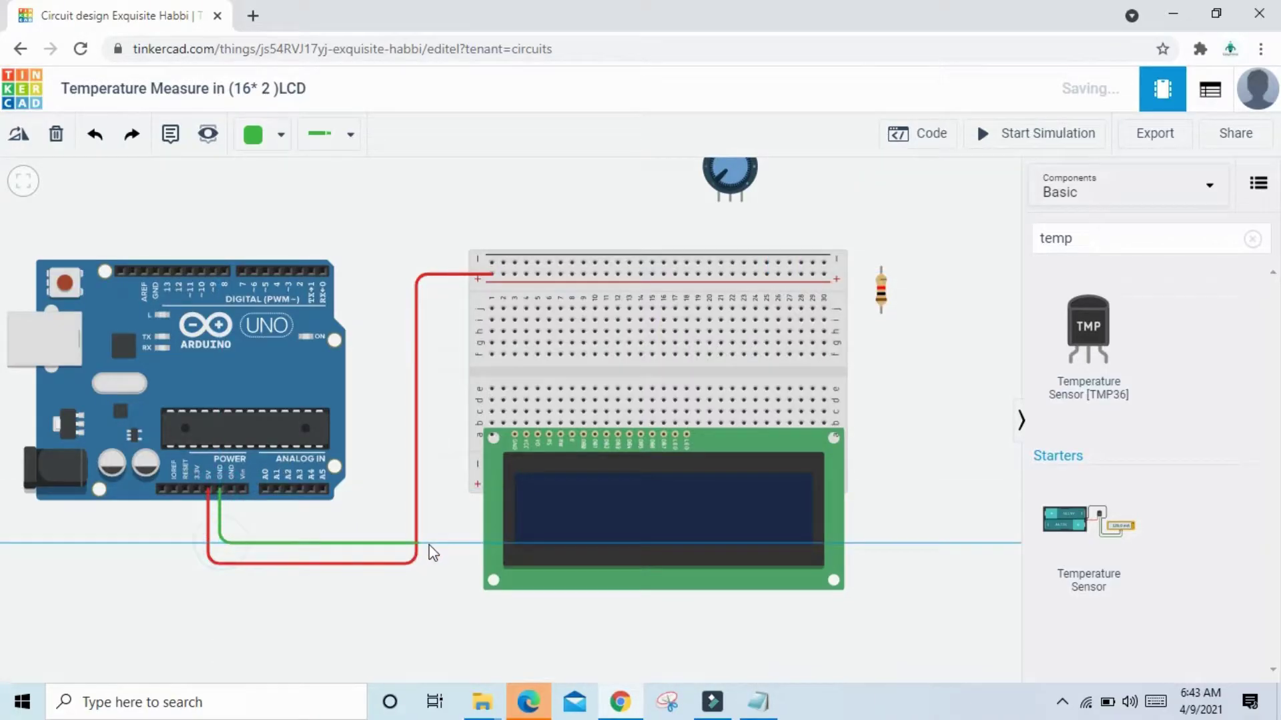
pyautogui.click(396, 541)
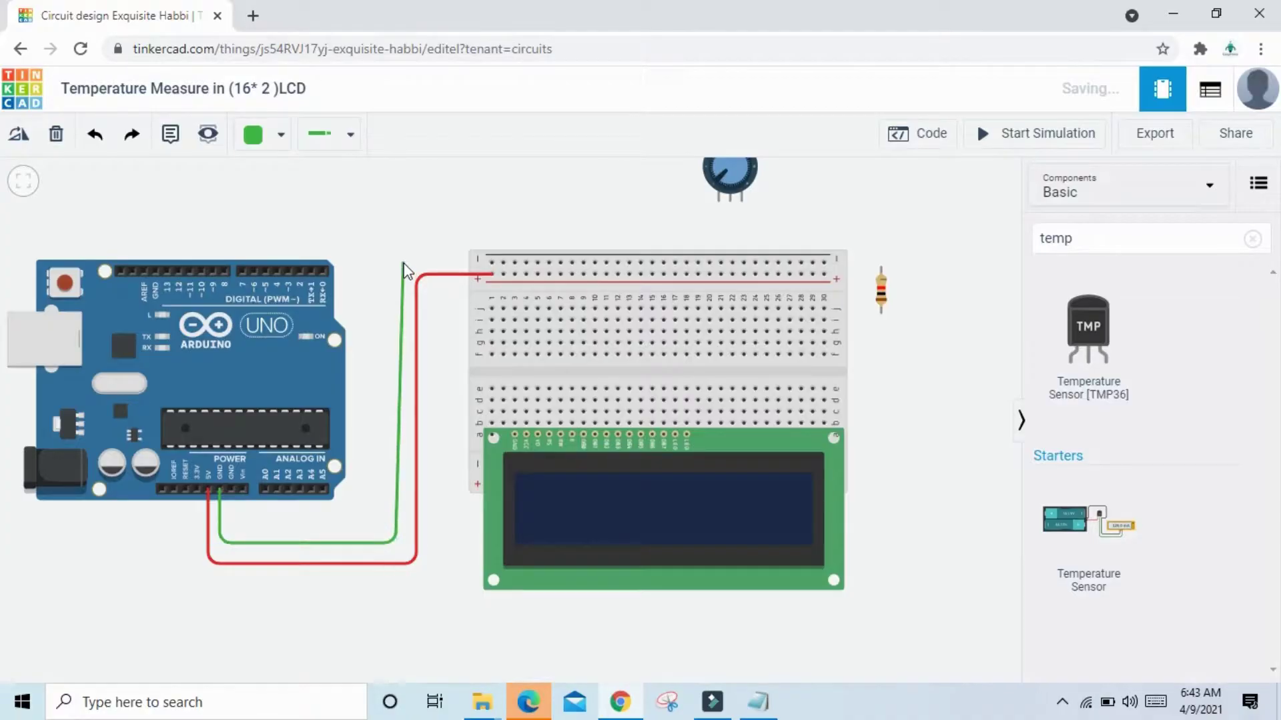
pyautogui.click(395, 262)
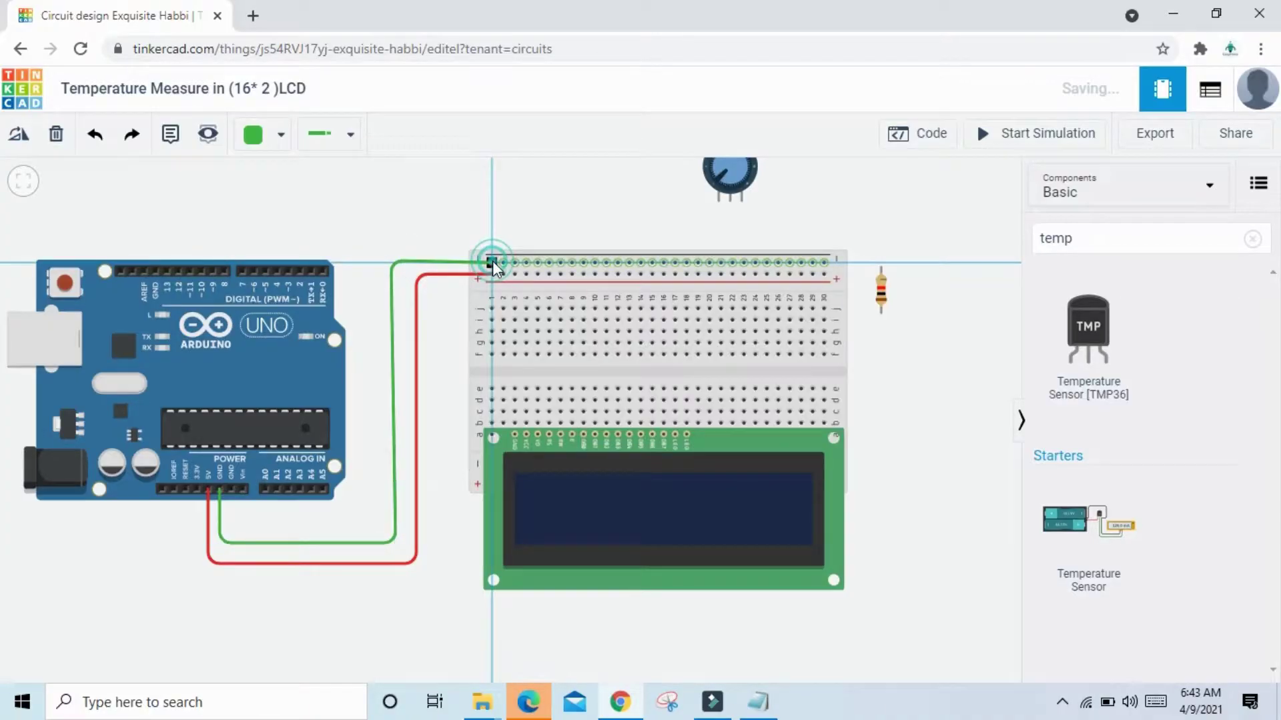
pyautogui.click(492, 262)
pyautogui.click(860, 218)
pyautogui.click(854, 242)
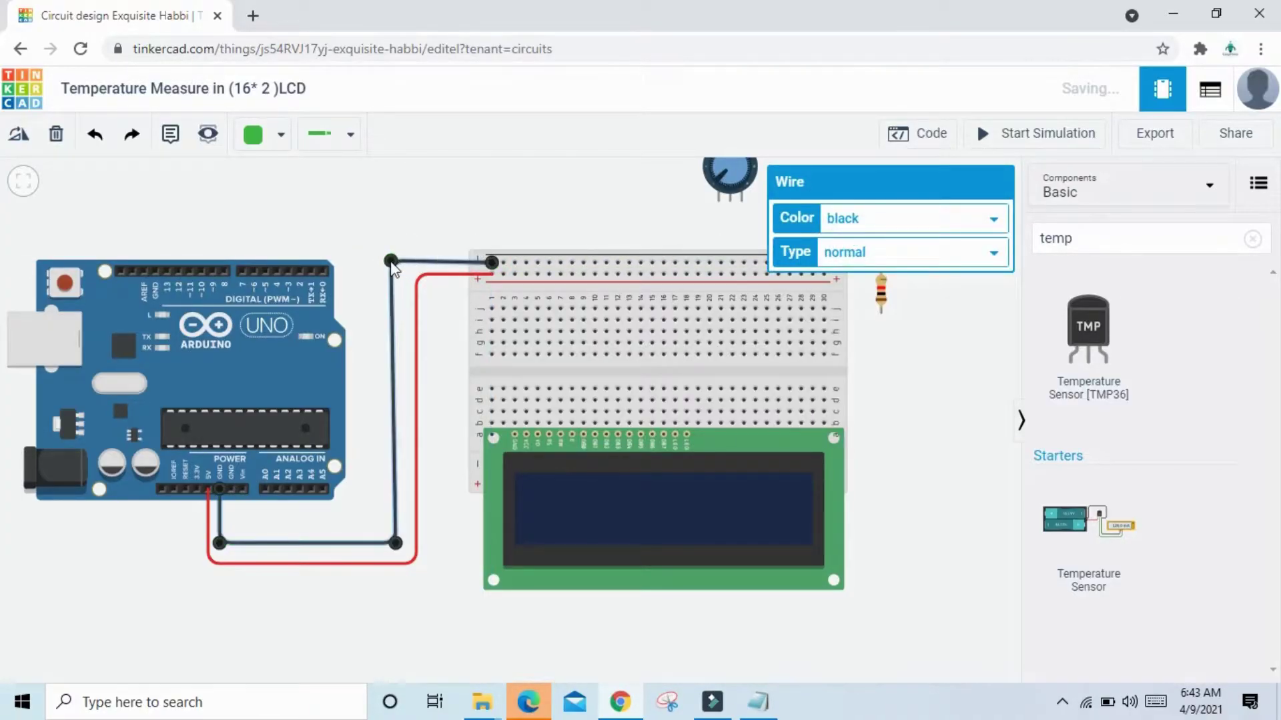
pyautogui.click(467, 229)
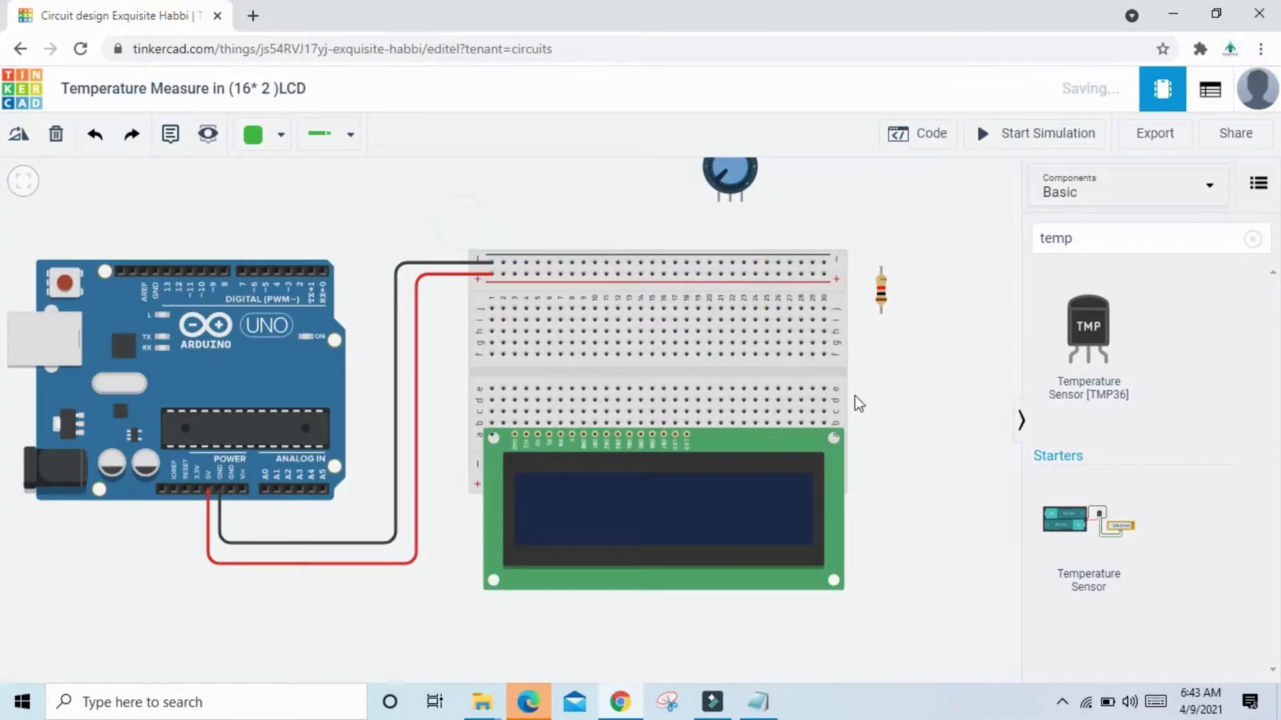
# Add a black jumper from the lower half up to the top negative rail.
pyautogui.scroll(2, 854, 400)
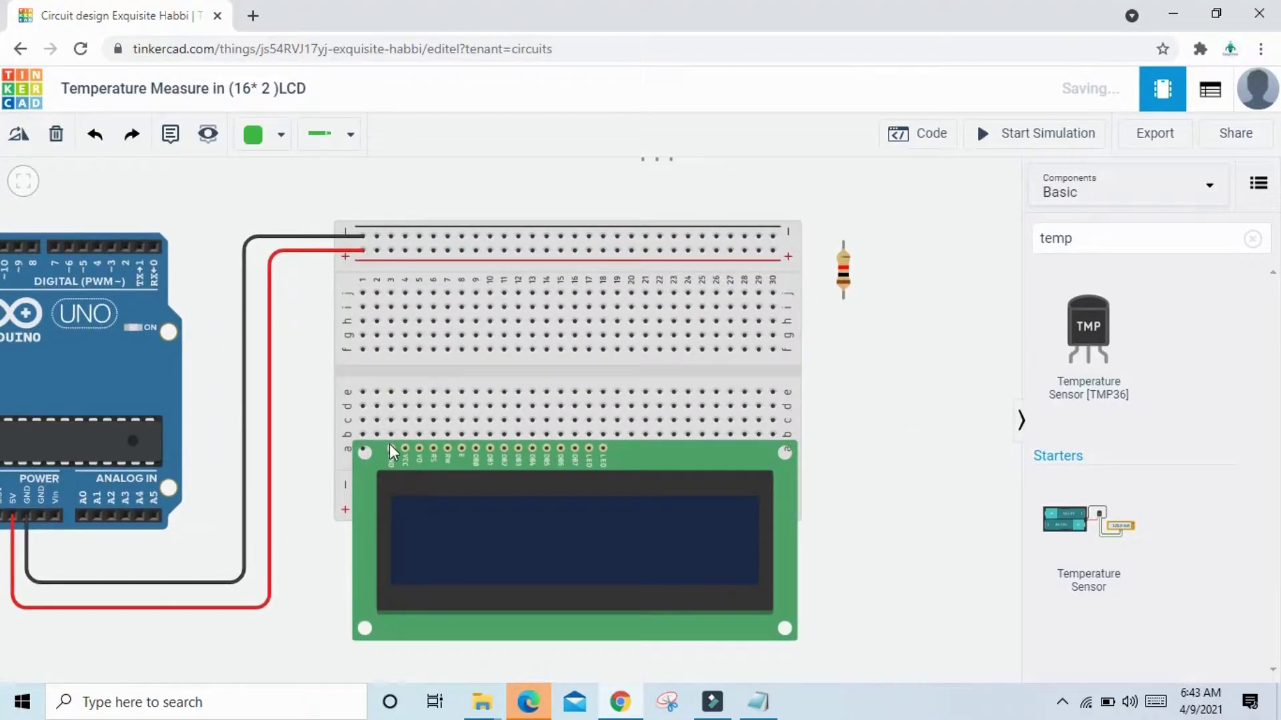
pyautogui.click(390, 392)
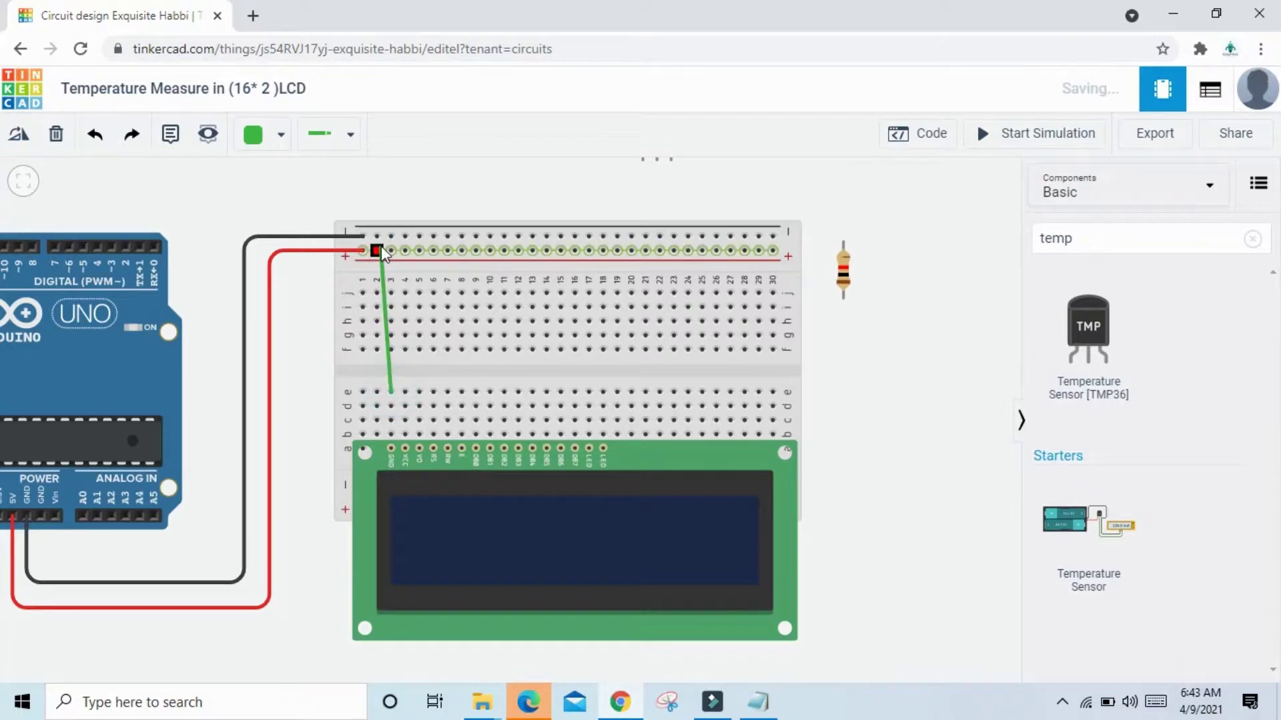
pyautogui.click(387, 242)
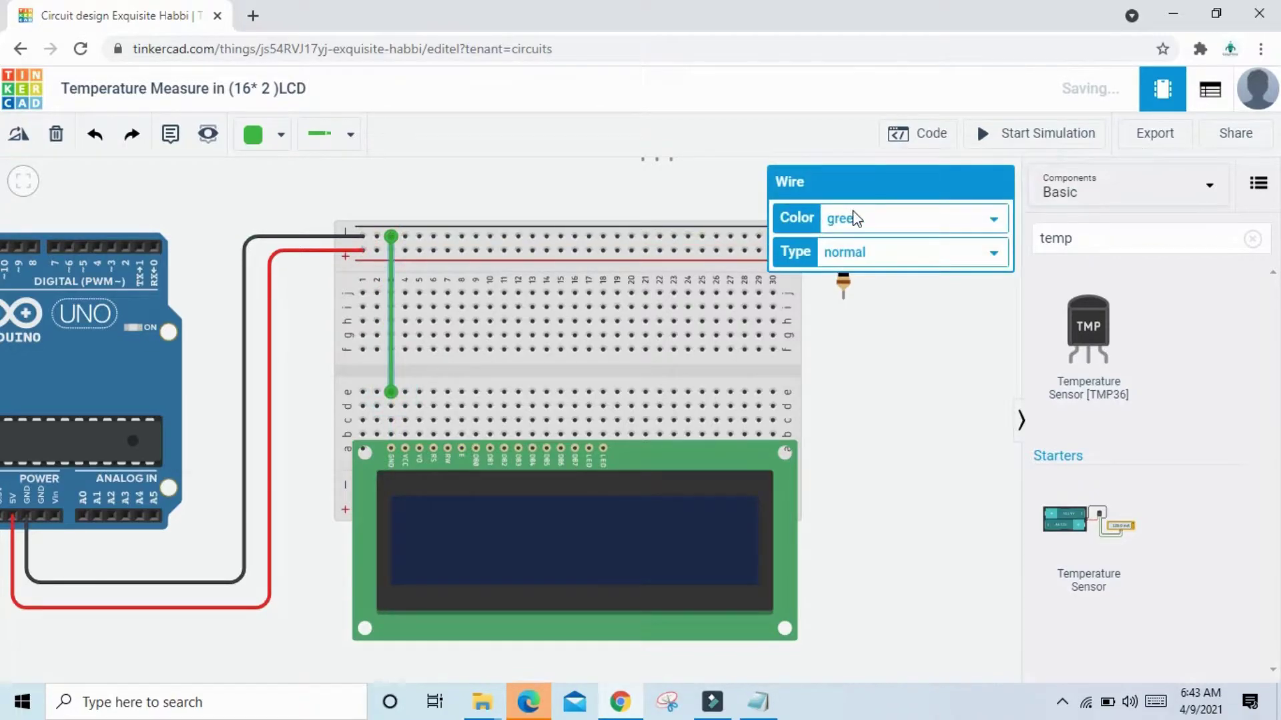
pyautogui.click(855, 218)
pyautogui.click(846, 249)
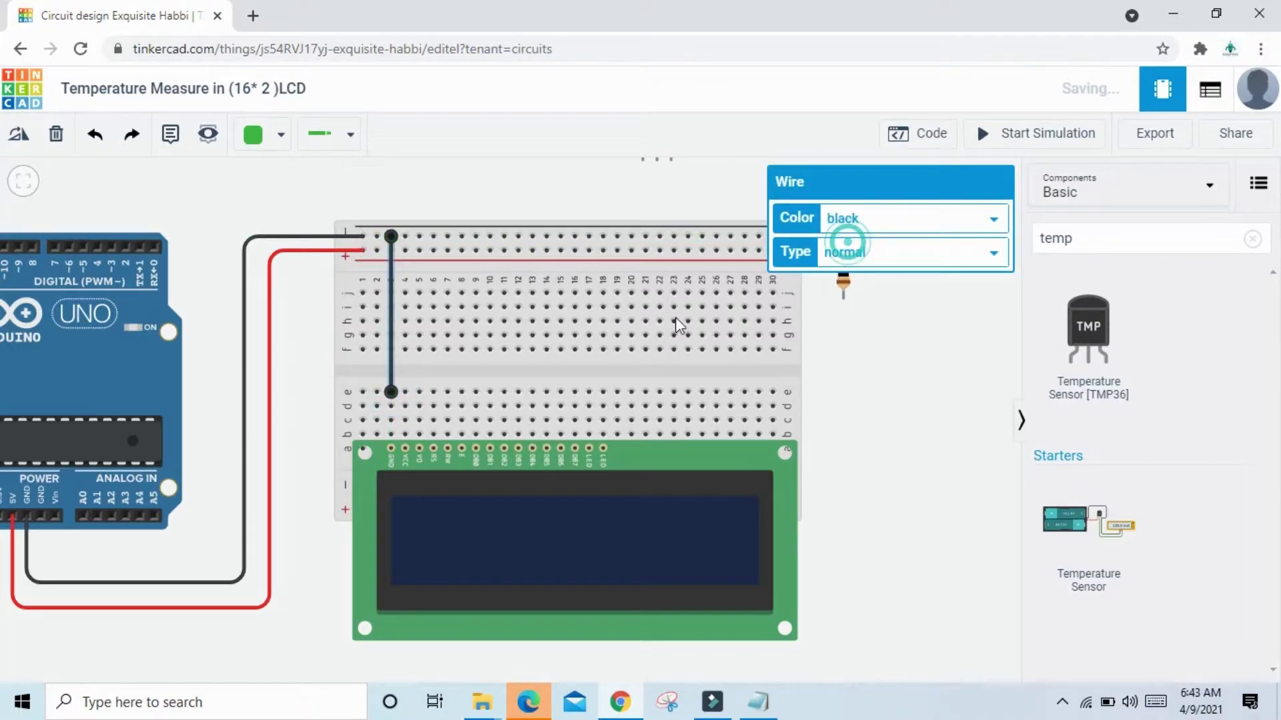
# Add a red jumper beside it up to the top positive rail.
pyautogui.click(405, 391)
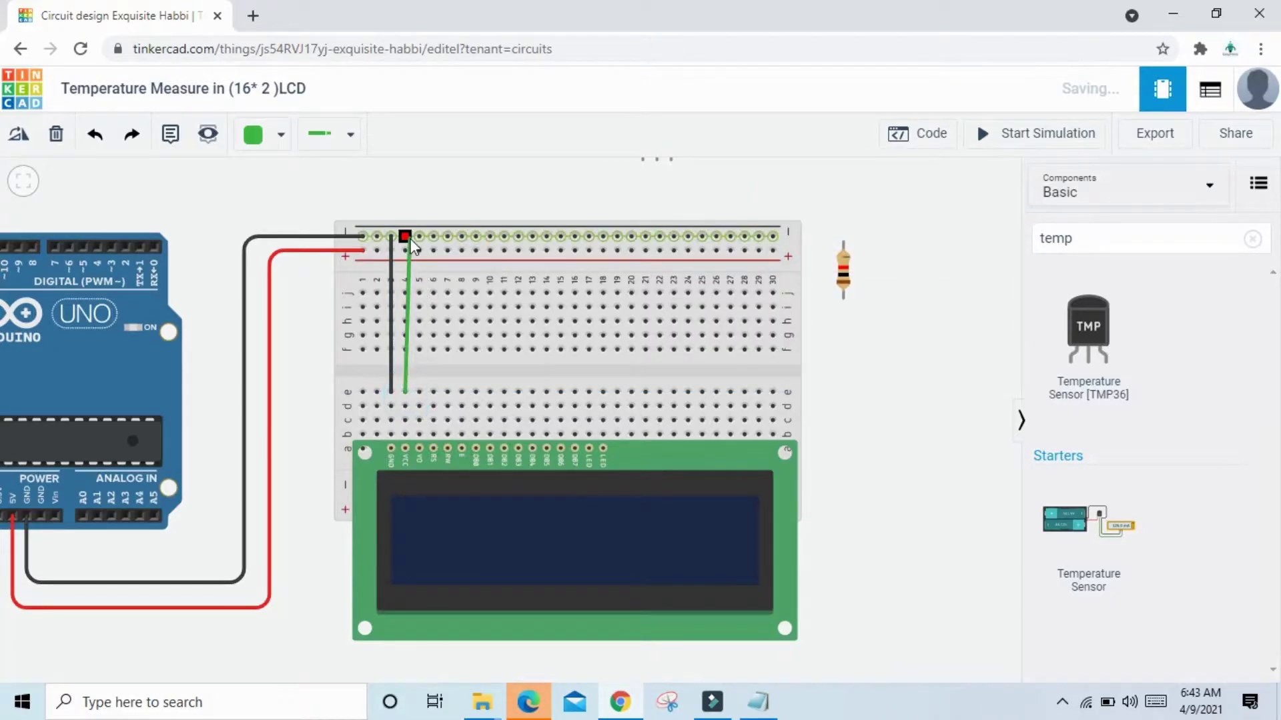
pyautogui.click(404, 250)
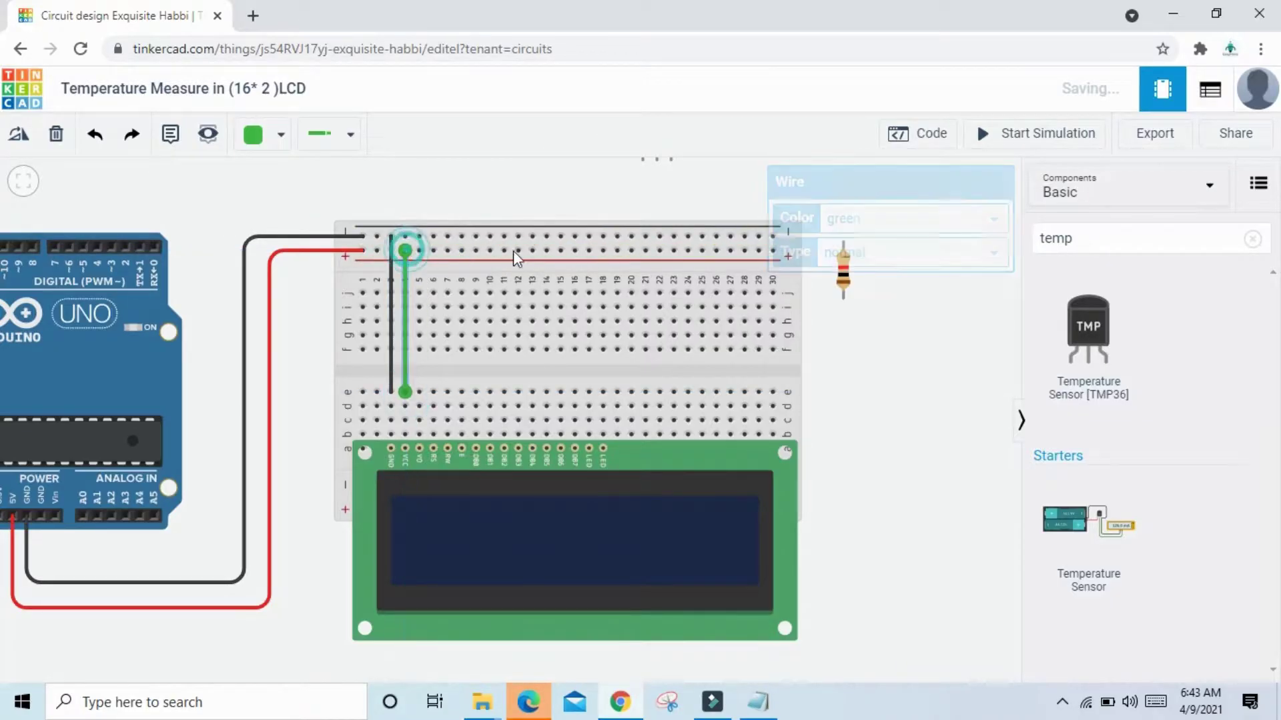
pyautogui.click(862, 221)
pyautogui.click(858, 254)
pyautogui.scroll(-1, 874, 439)
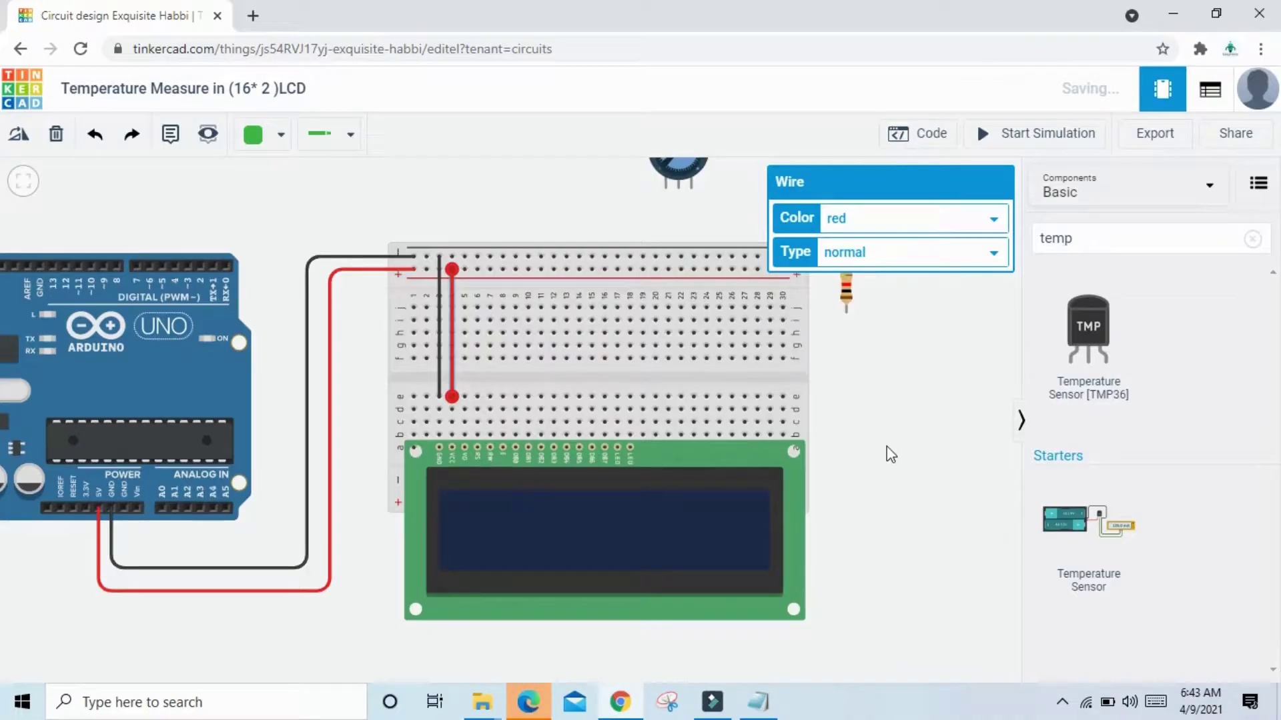
pyautogui.click(886, 446)
pyautogui.scroll(2, 867, 448)
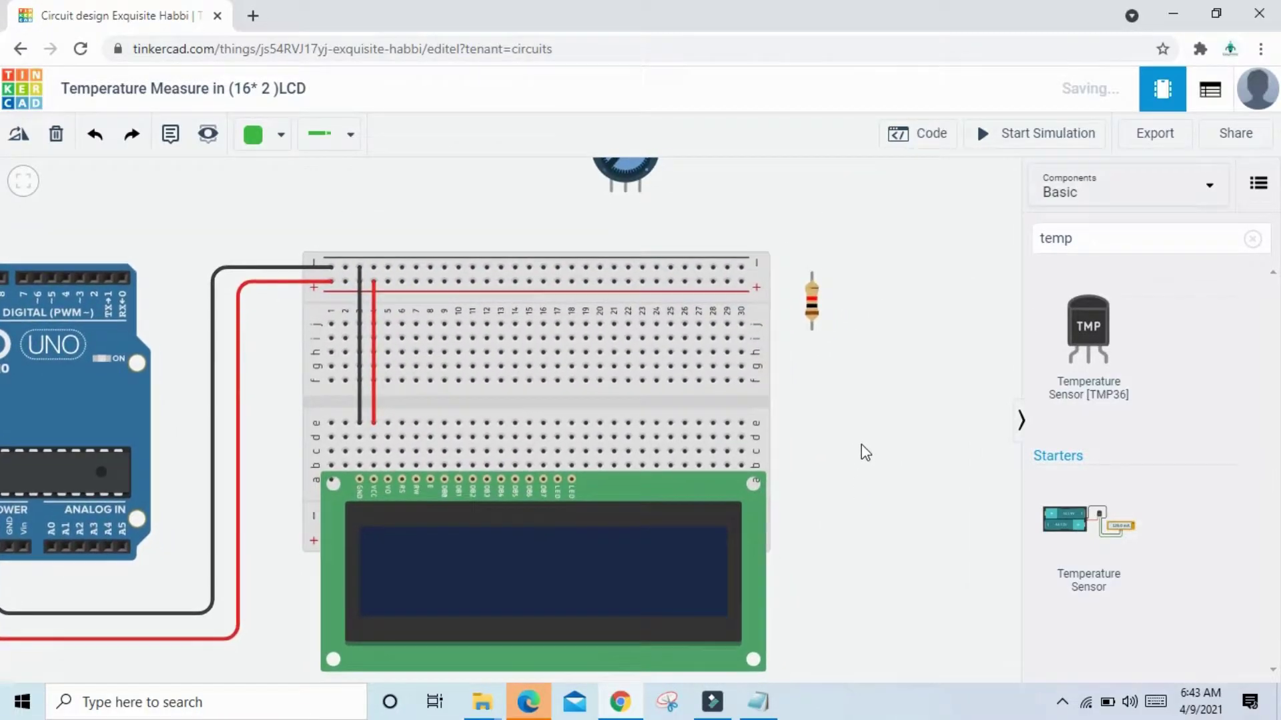
pyautogui.scroll(-2, 876, 410)
# Wire the potentiometer's left and right pins to the top rails.
pyautogui.scroll(1, 867, 400)
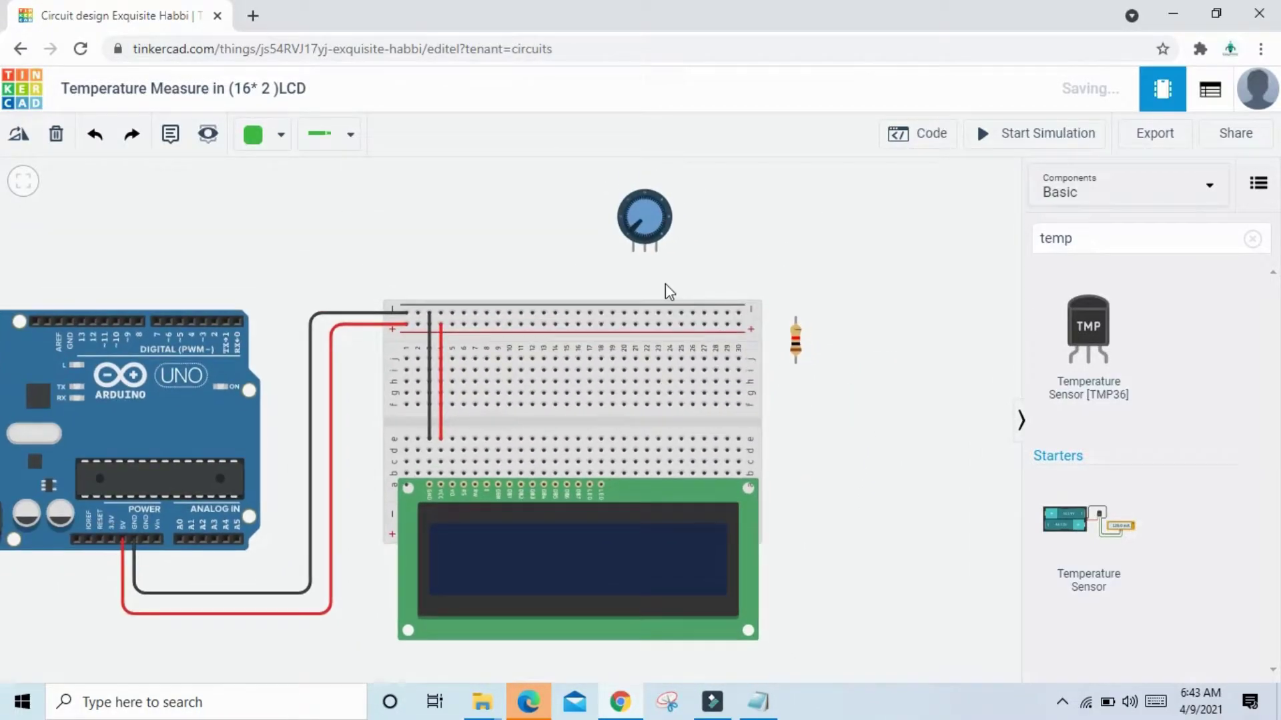
pyautogui.click(633, 250)
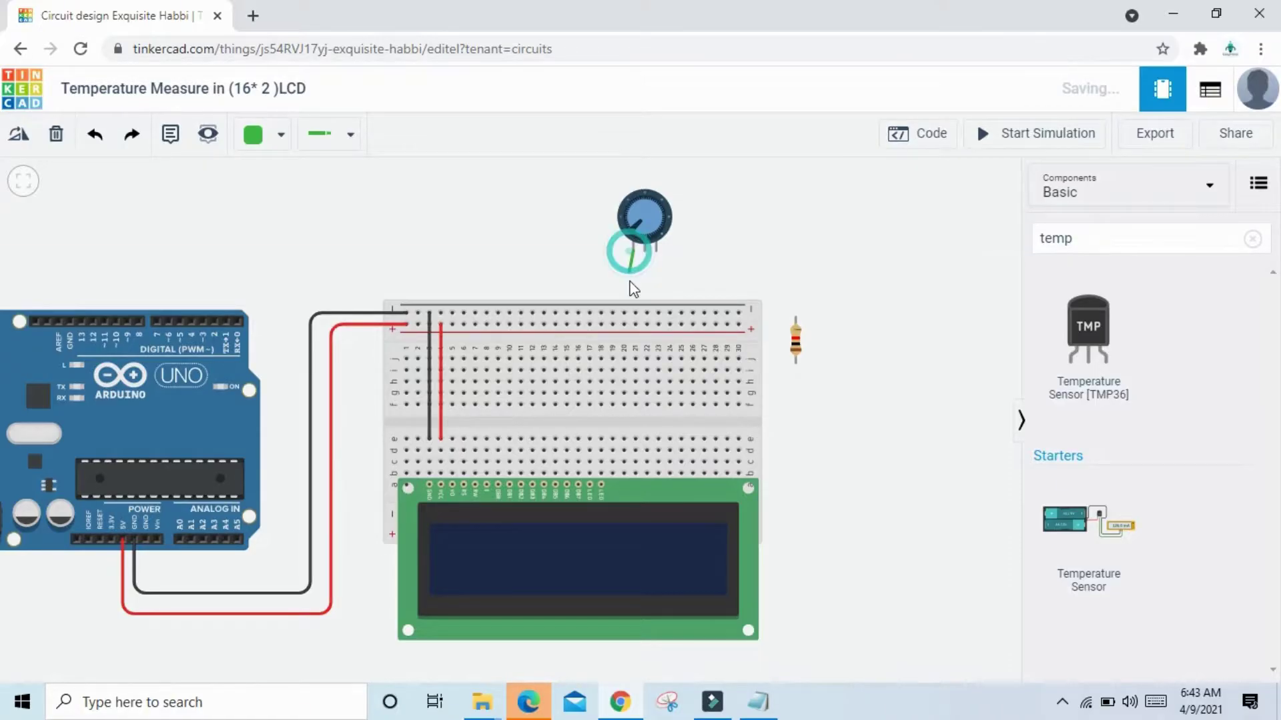
pyautogui.click(635, 322)
pyautogui.click(639, 226)
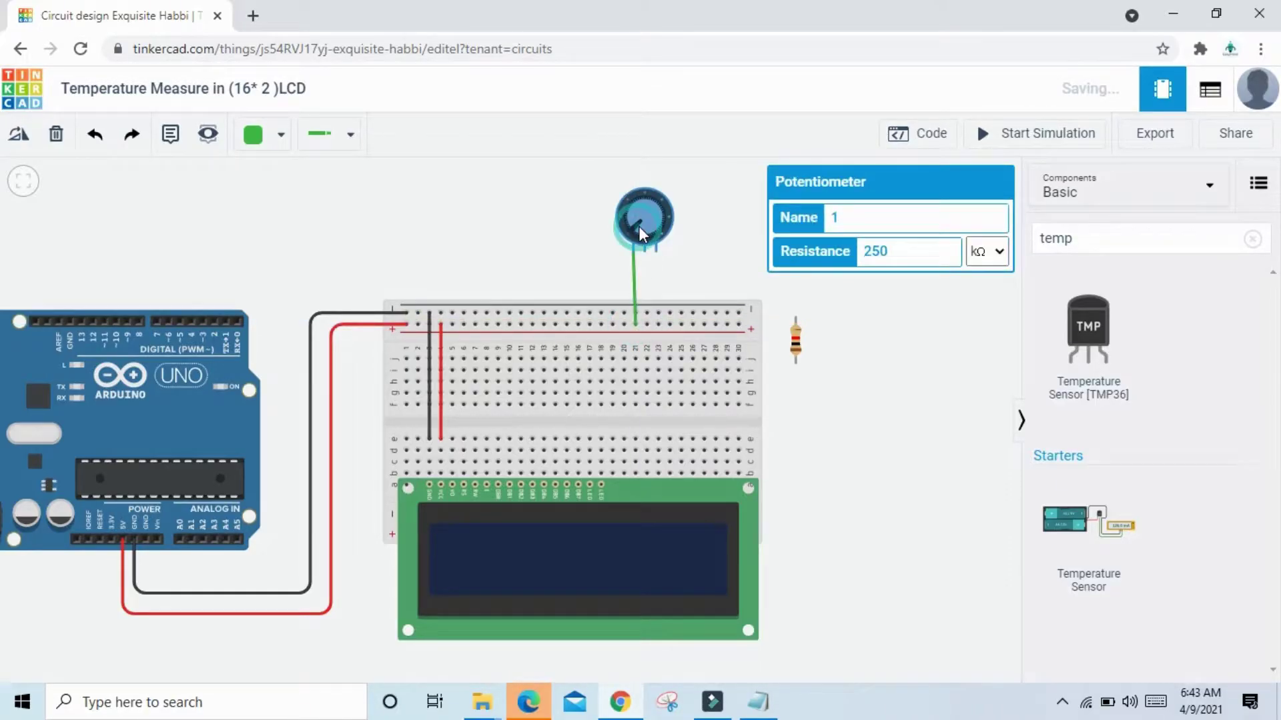
pyautogui.moveTo(639, 226); pyautogui.dragTo(637, 228)
pyautogui.click(655, 249)
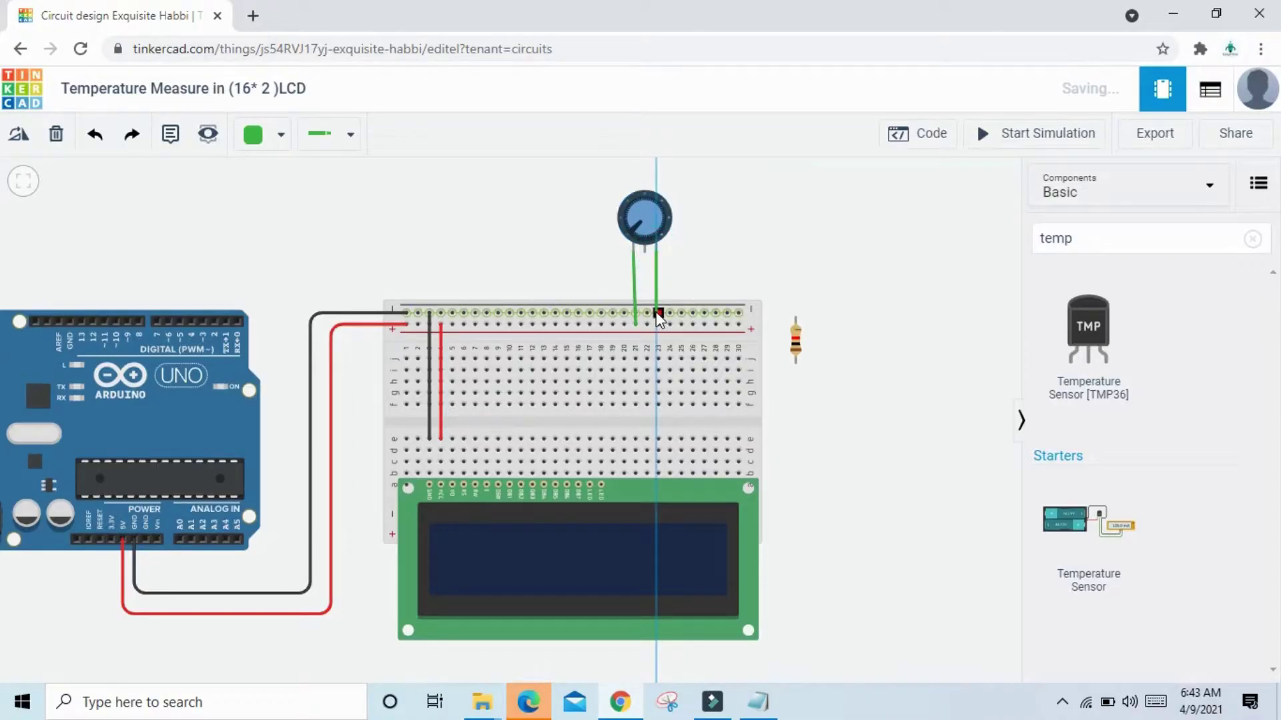
pyautogui.click(658, 313)
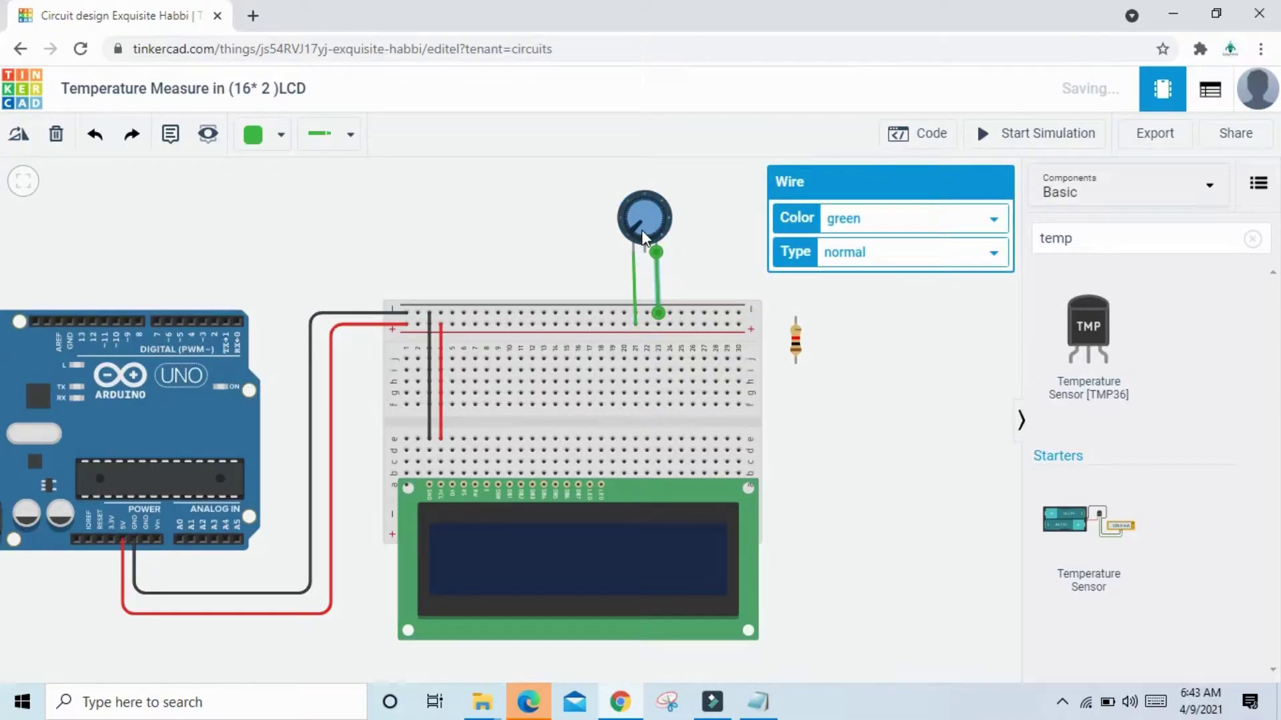
pyautogui.moveTo(641, 230); pyautogui.dragTo(644, 229)
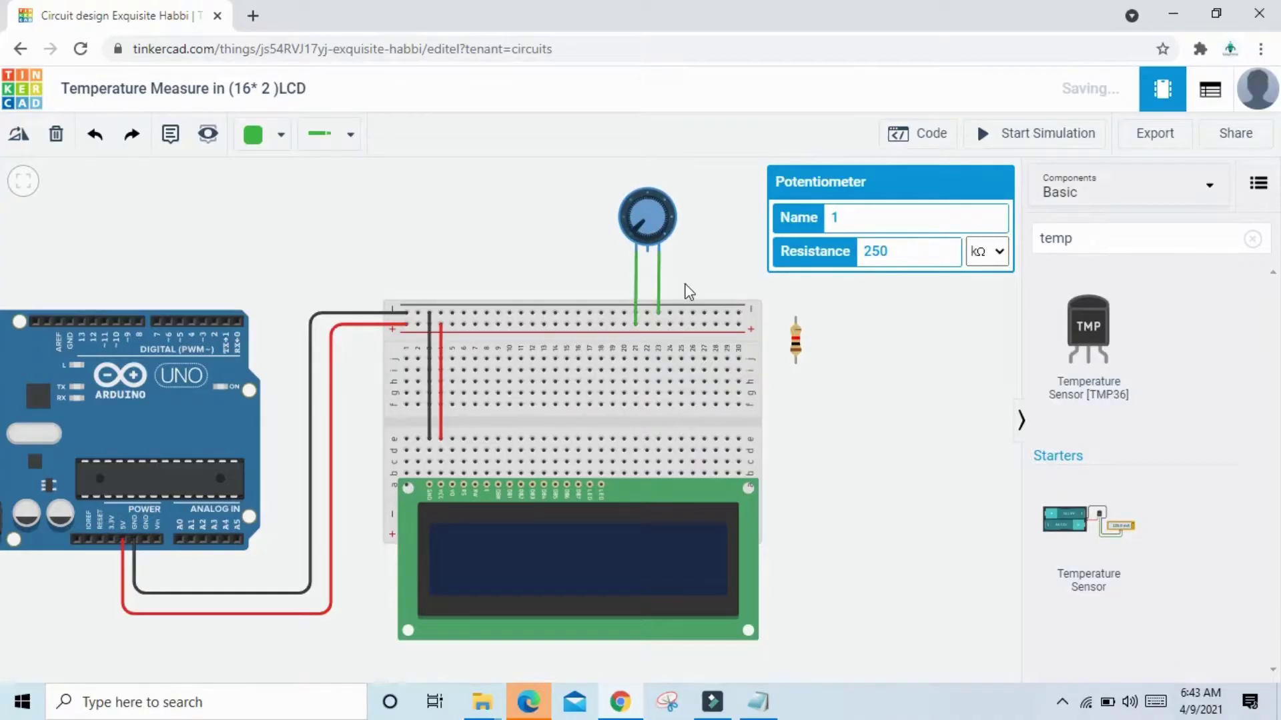
# Colour the left potentiometer wire red and the right one black.
pyautogui.click(635, 291)
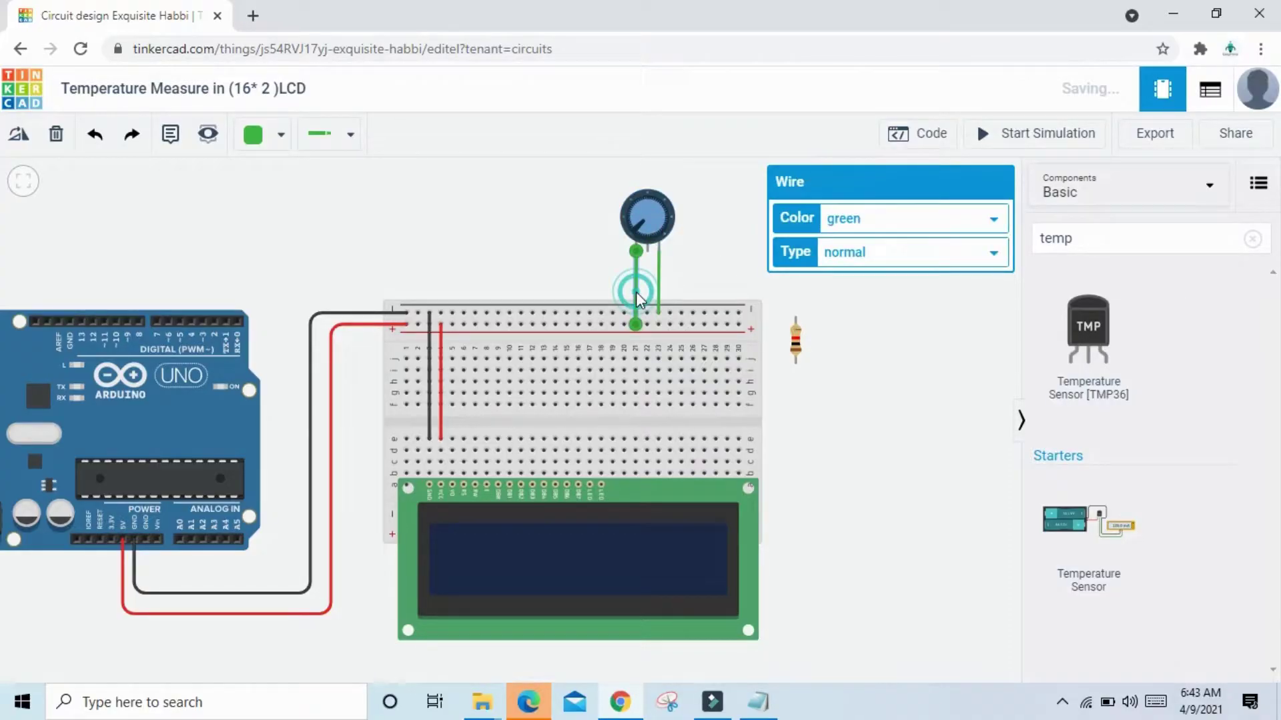
pyautogui.click(867, 220)
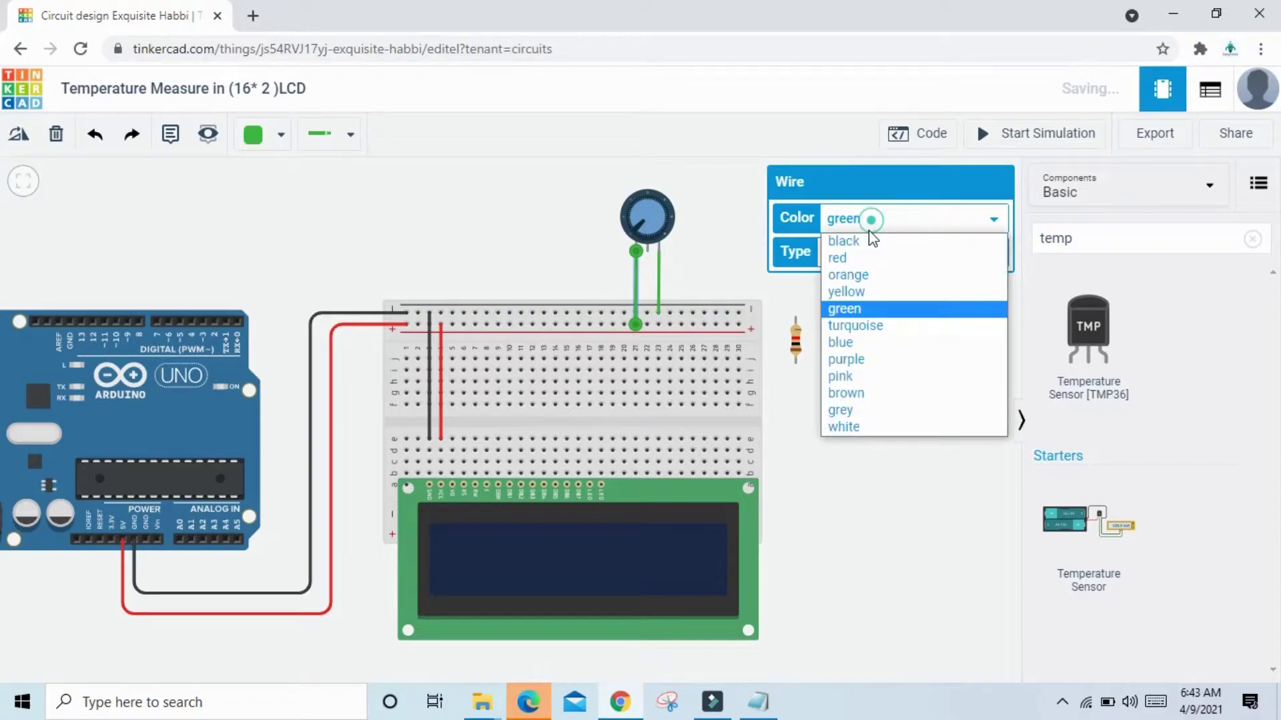
pyautogui.click(859, 252)
pyautogui.click(659, 270)
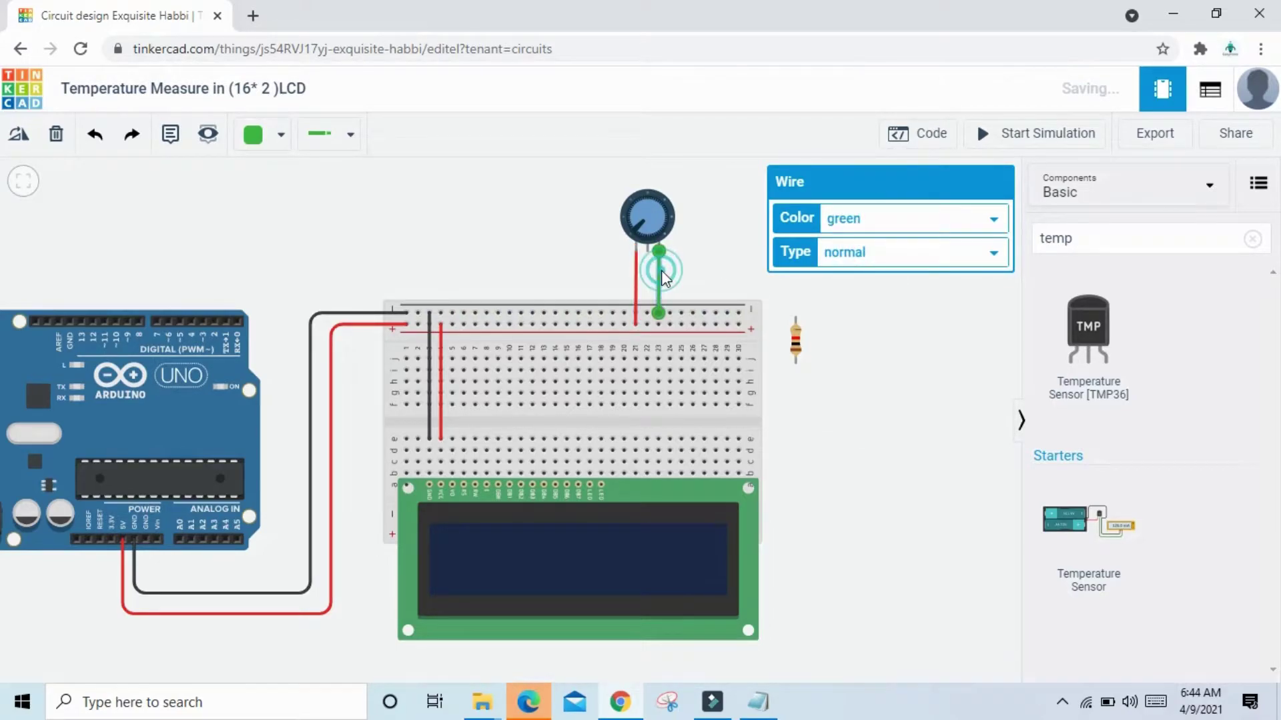
pyautogui.click(855, 226)
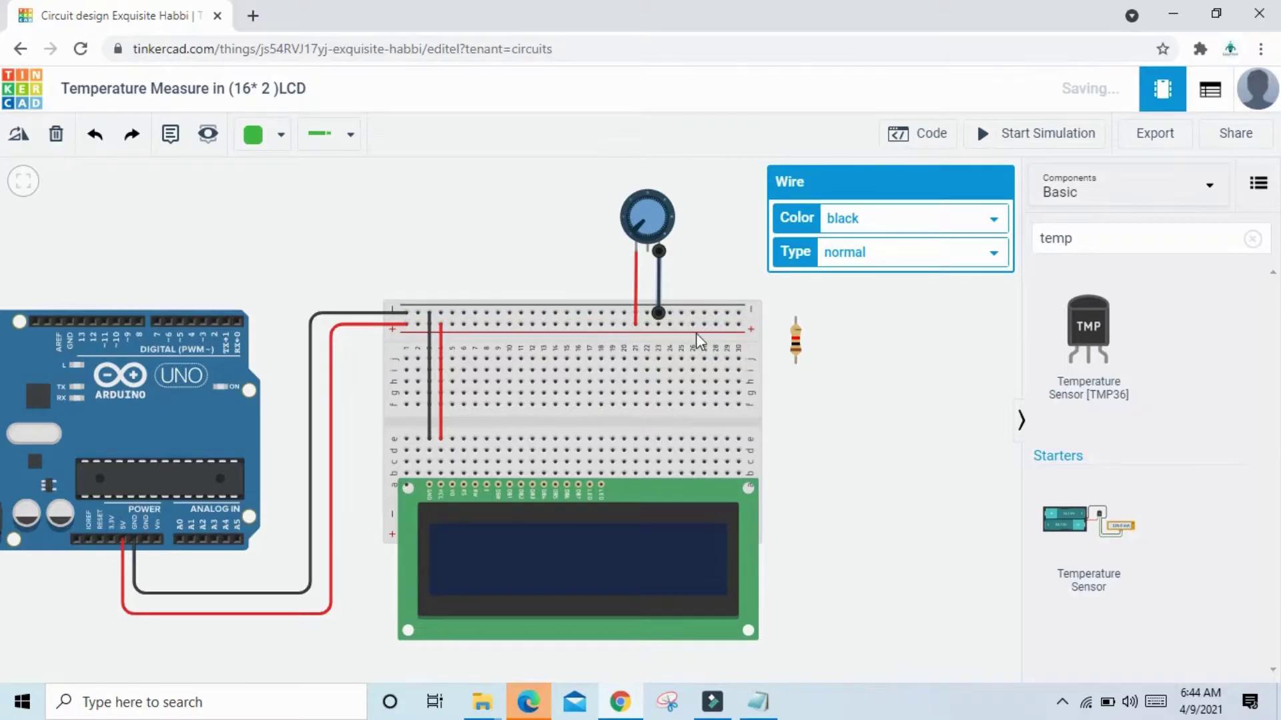
pyautogui.click(777, 400)
# Run the wiper wire with two bends into a lower-half hole and straighten its last leg.
pyautogui.scroll(1, 810, 431)
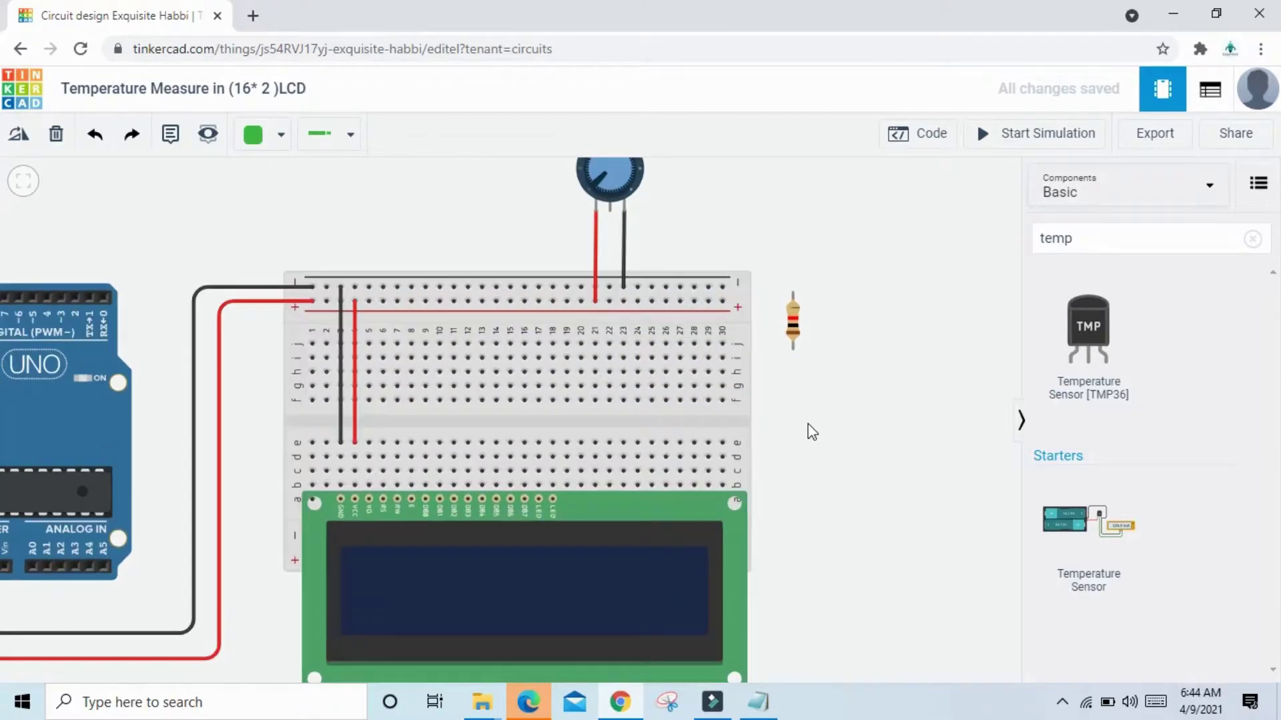
pyautogui.click(607, 209)
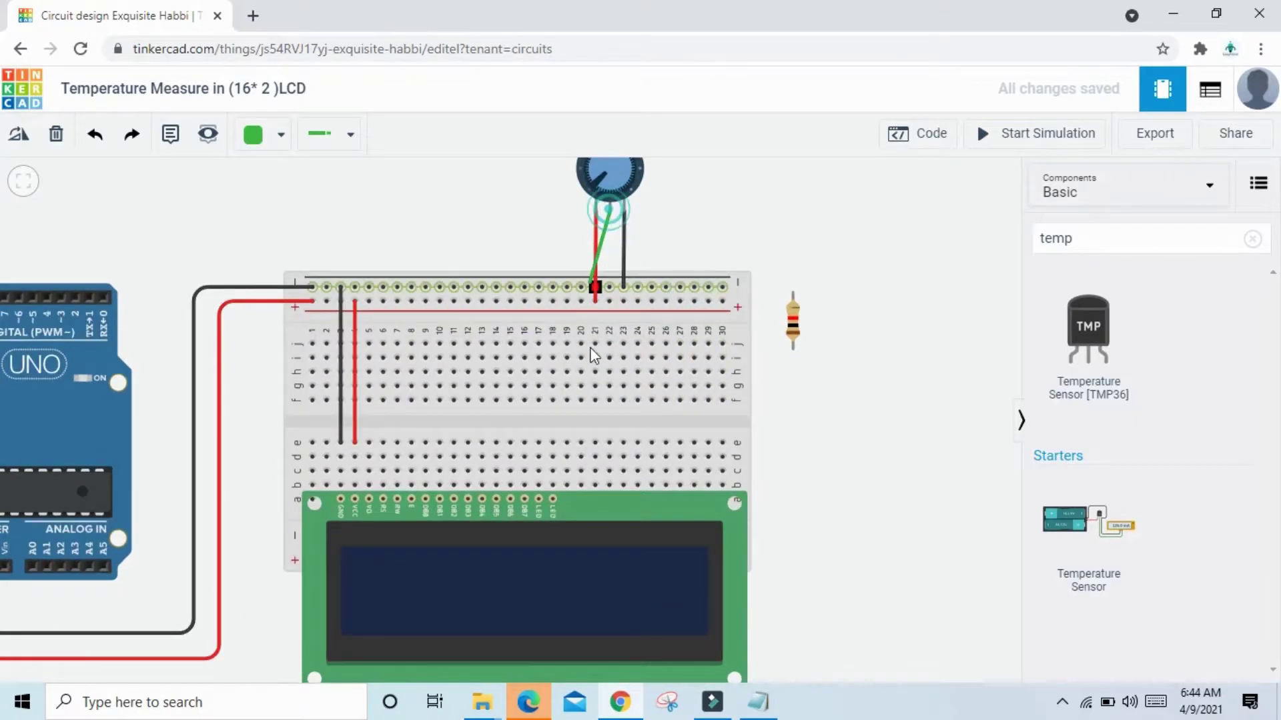
pyautogui.click(609, 417)
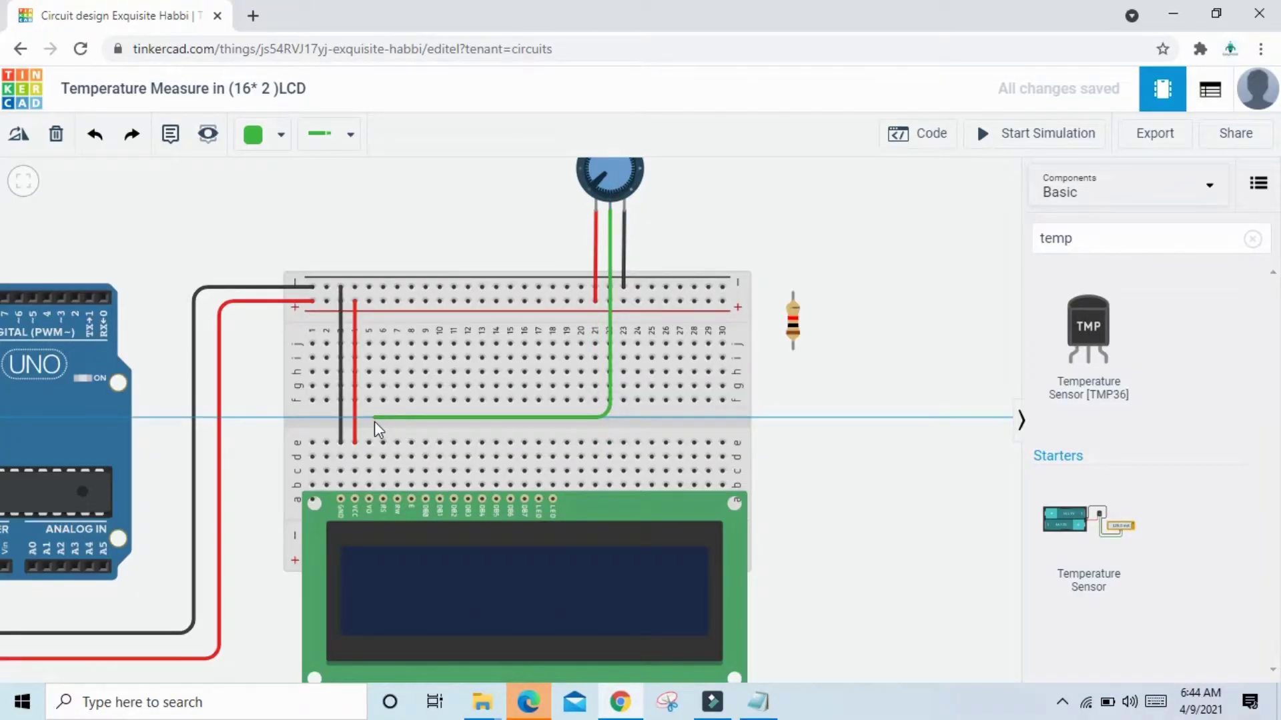
pyautogui.click(374, 419)
pyautogui.click(369, 442)
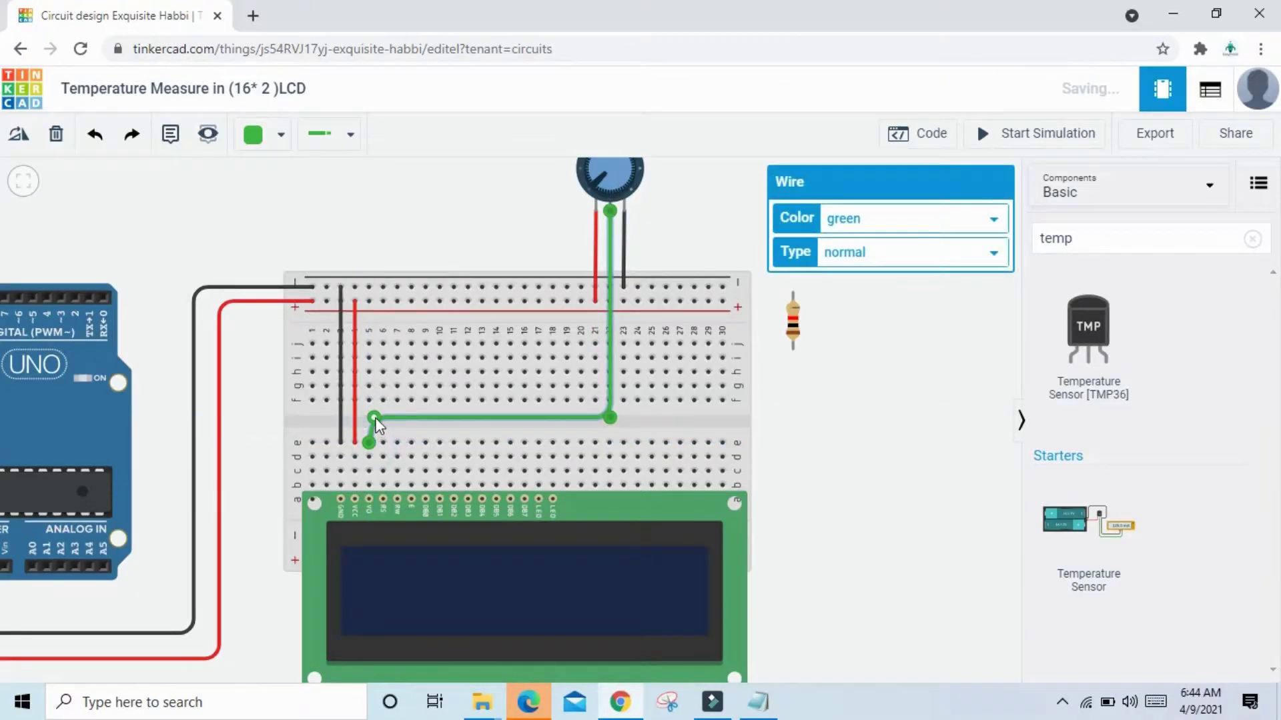
pyautogui.moveTo(375, 418); pyautogui.dragTo(369, 418)
pyautogui.scroll(-2, 854, 391)
pyautogui.click(825, 383)
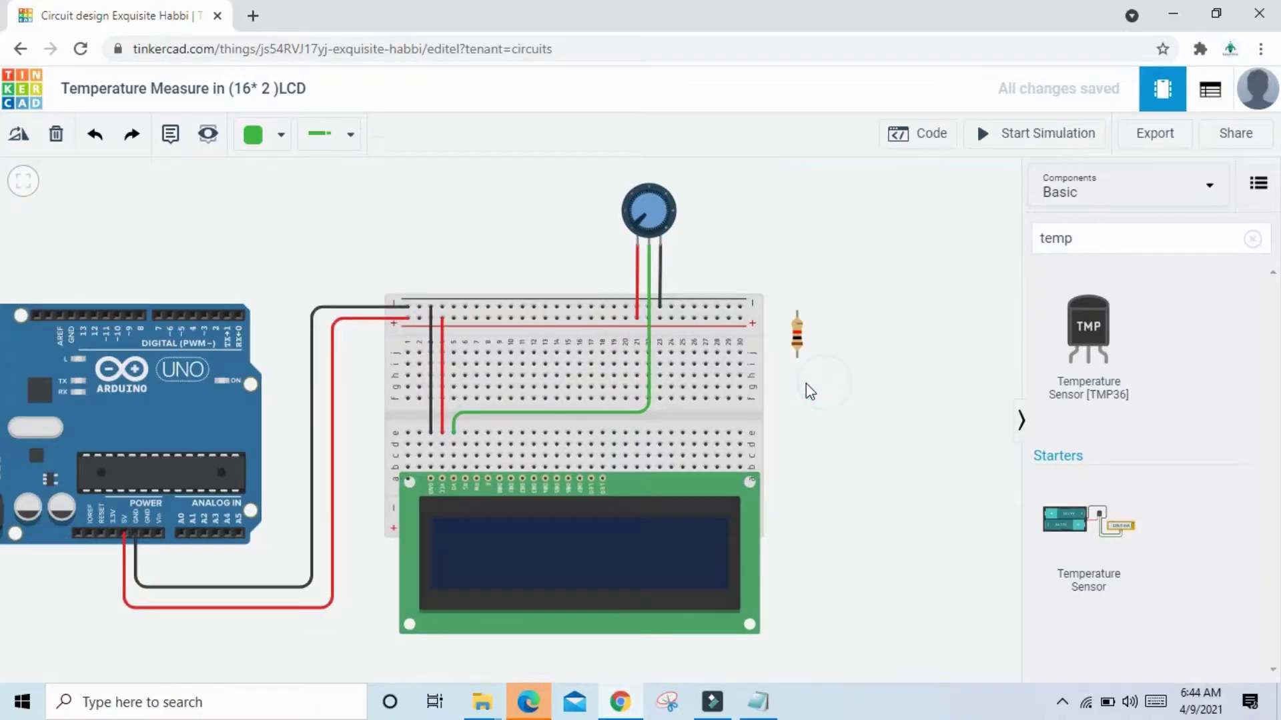
pyautogui.scroll(-1, 846, 399)
pyautogui.scroll(-1, 846, 398)
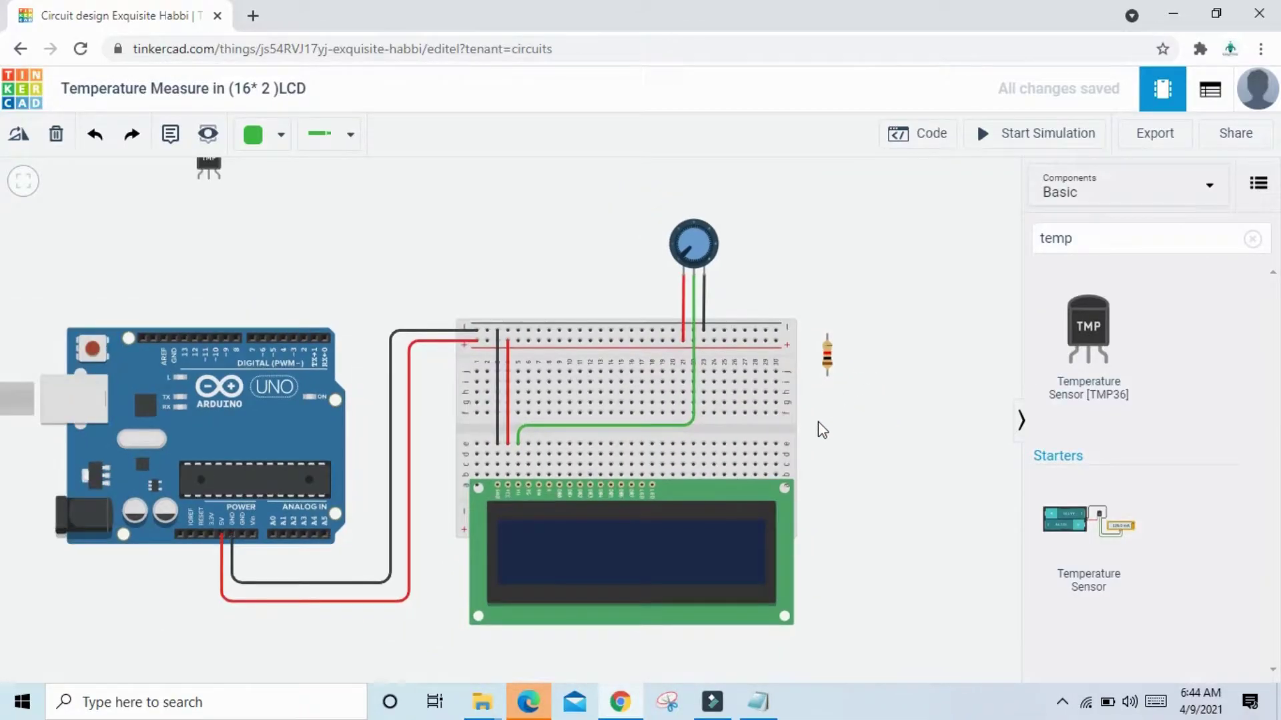
pyautogui.scroll(1, 817, 429)
pyautogui.scroll(1, 749, 449)
pyautogui.scroll(1, 743, 482)
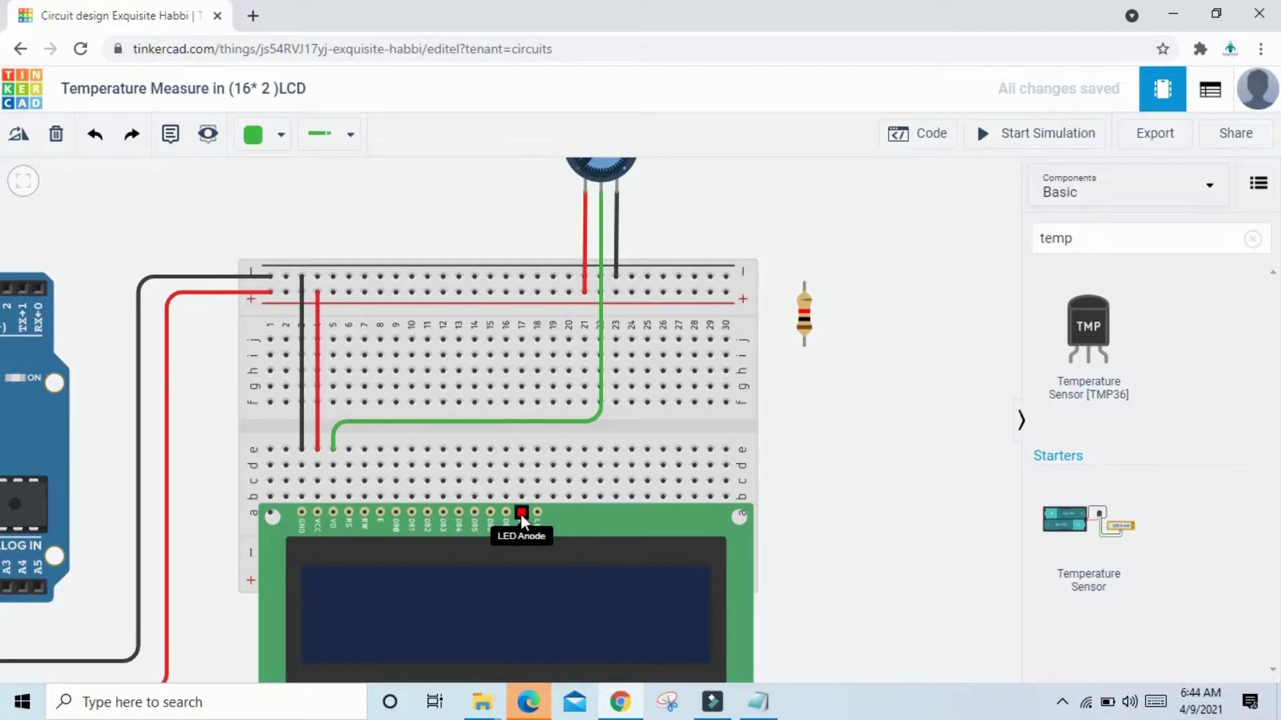
# Connect the LCD backlight anode column to the positive rail with a red wire.
pyautogui.click(523, 450)
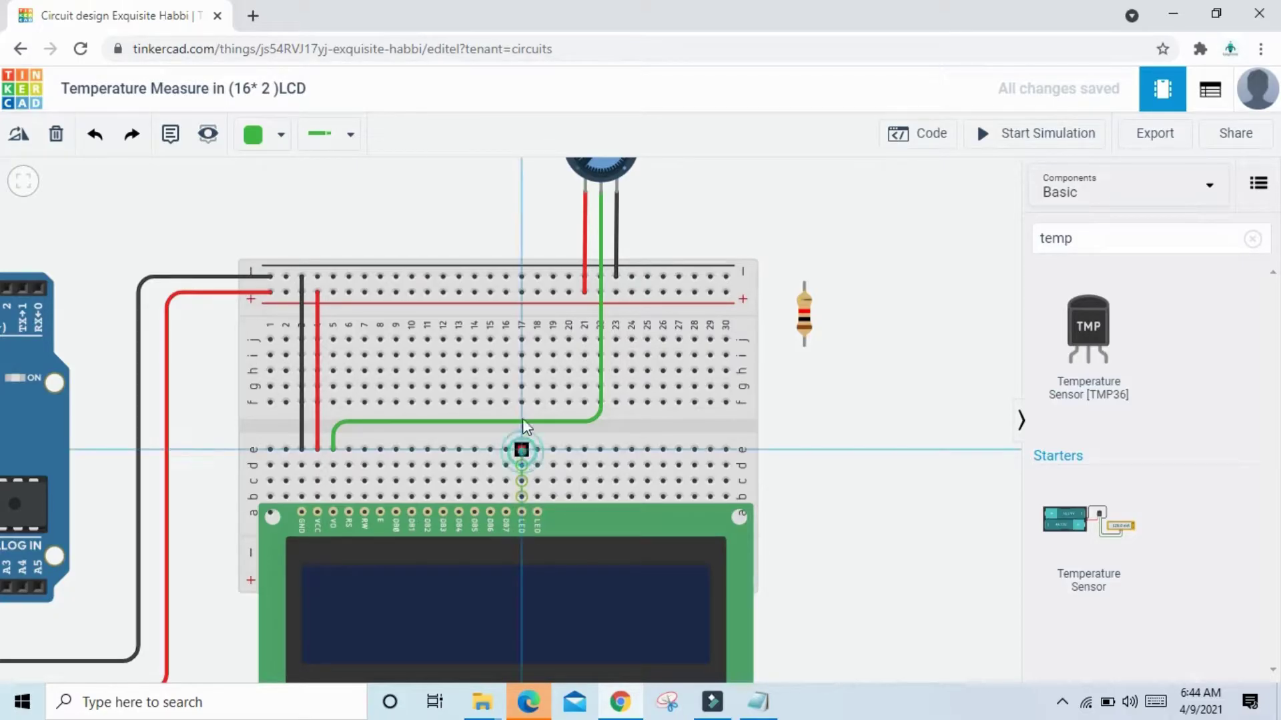
pyautogui.click(522, 292)
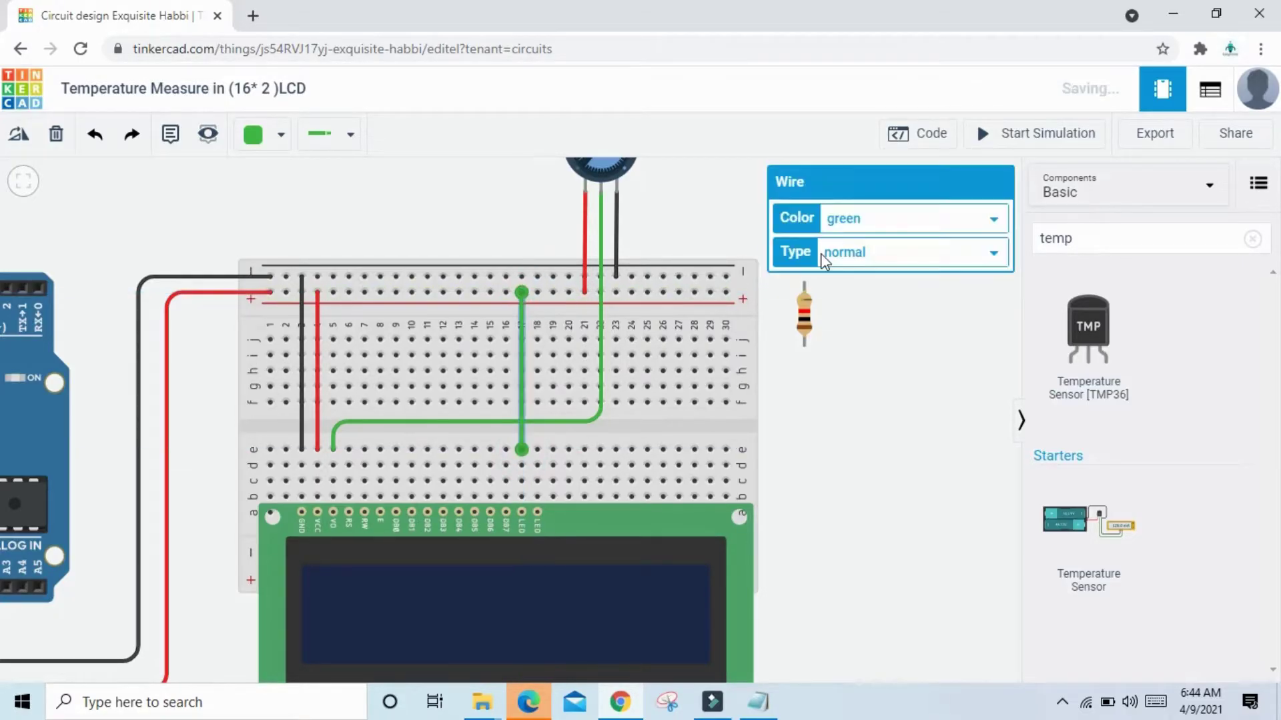
pyautogui.click(852, 218)
pyautogui.click(858, 256)
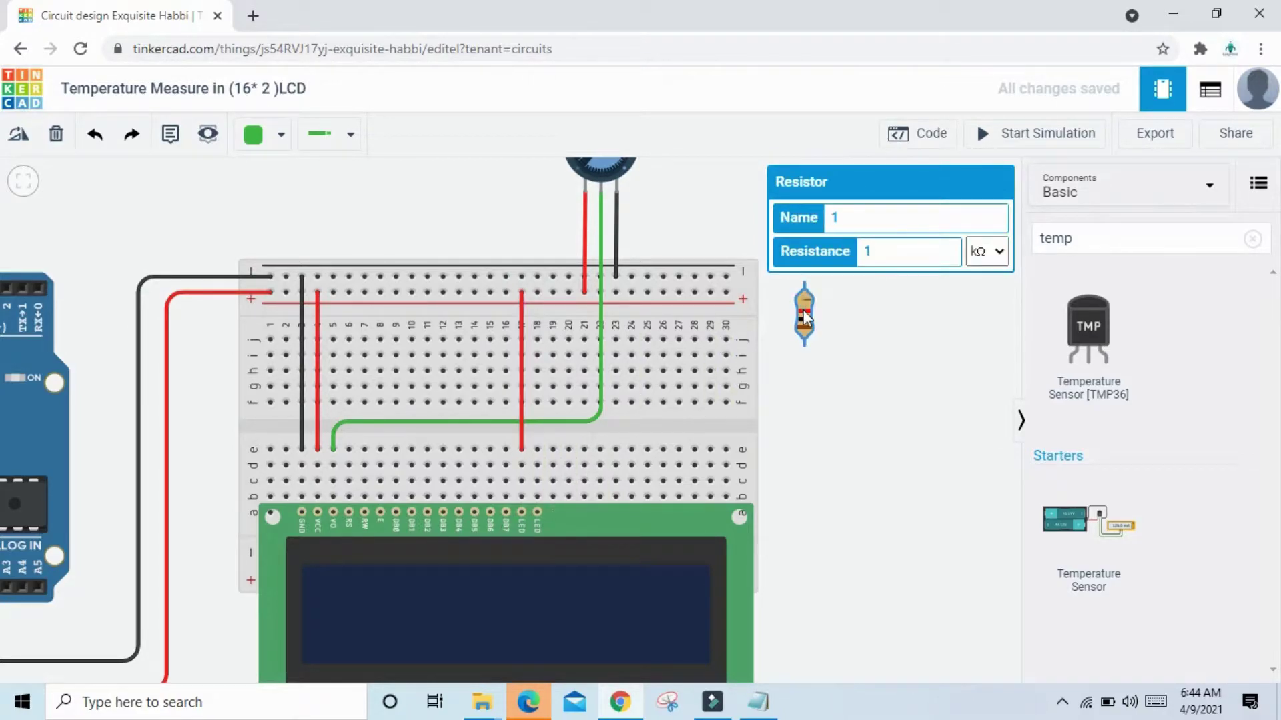
# Place the resistor on the breadboard and wire its column to the top rail.
pyautogui.moveTo(802, 310)
pyautogui.mouseDown()
pyautogui.moveTo(613, 366)
pyautogui.moveTo(544, 428)
pyautogui.moveTo(537, 418)
pyautogui.mouseUp()
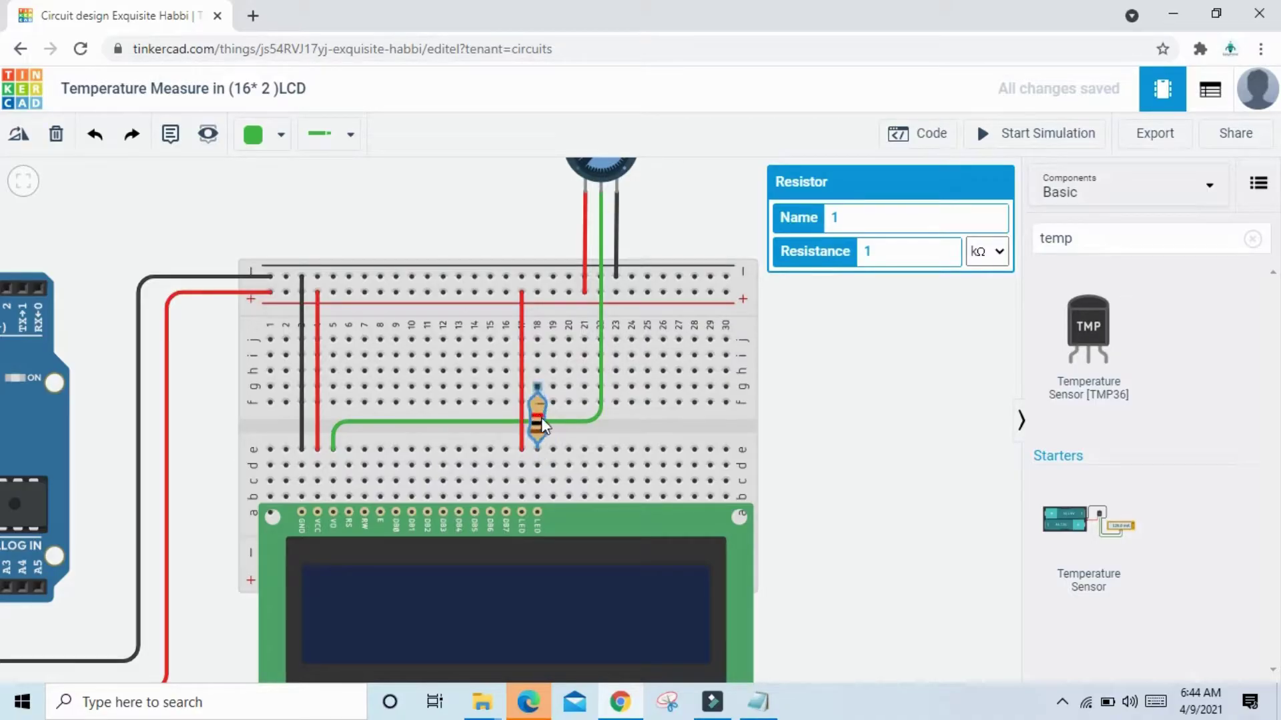
pyautogui.click(536, 340)
pyautogui.click(537, 276)
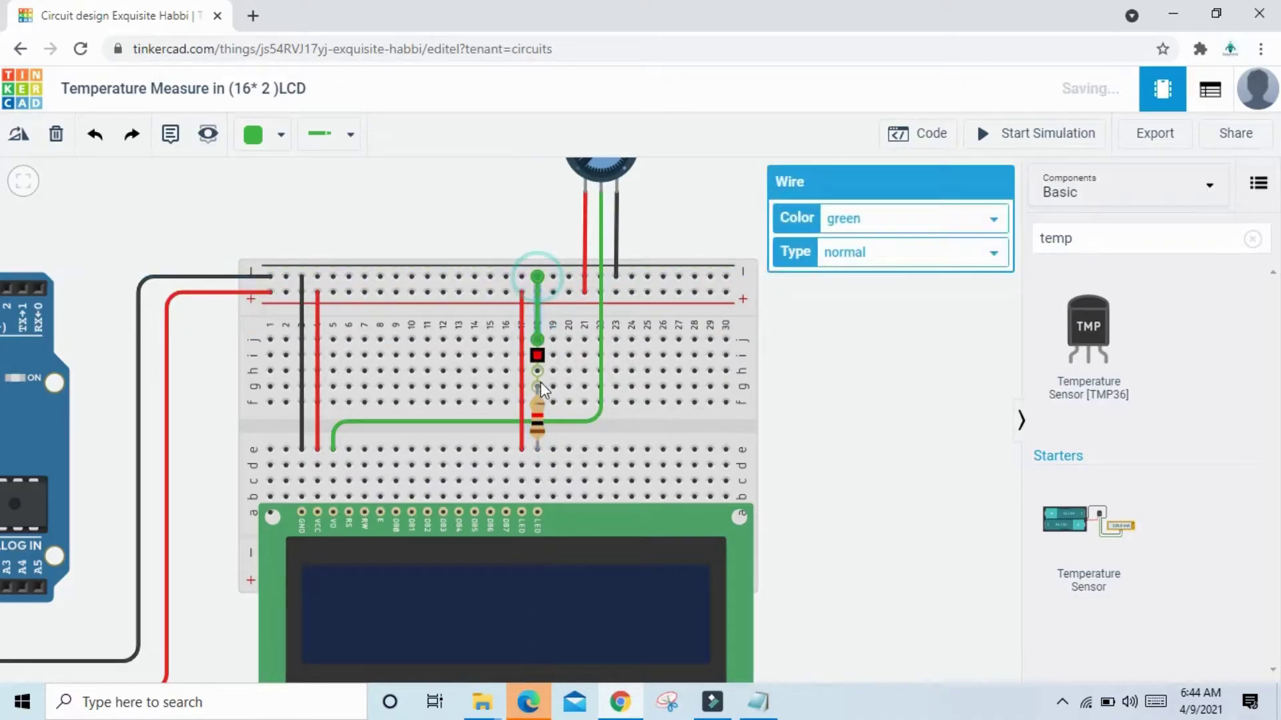
pyautogui.click(536, 421)
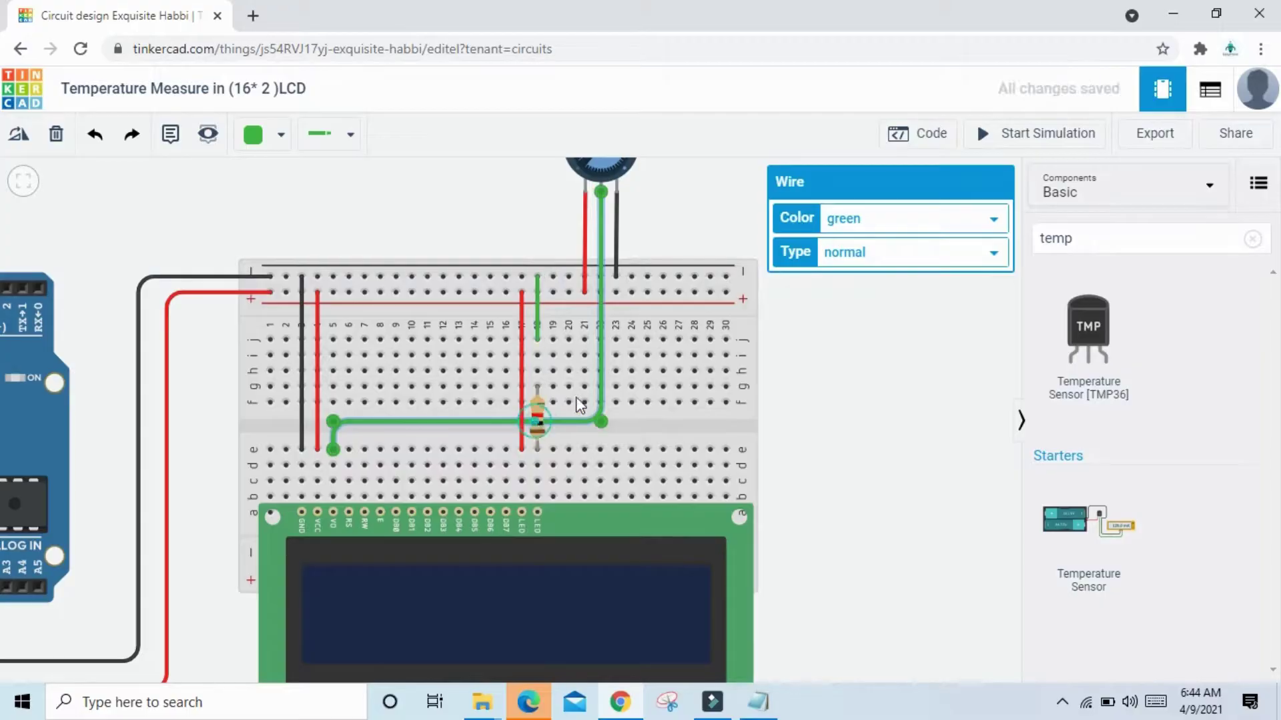
# Set the resistor's resistance to 330 Ω.
pyautogui.click(924, 423)
pyautogui.click(537, 418)
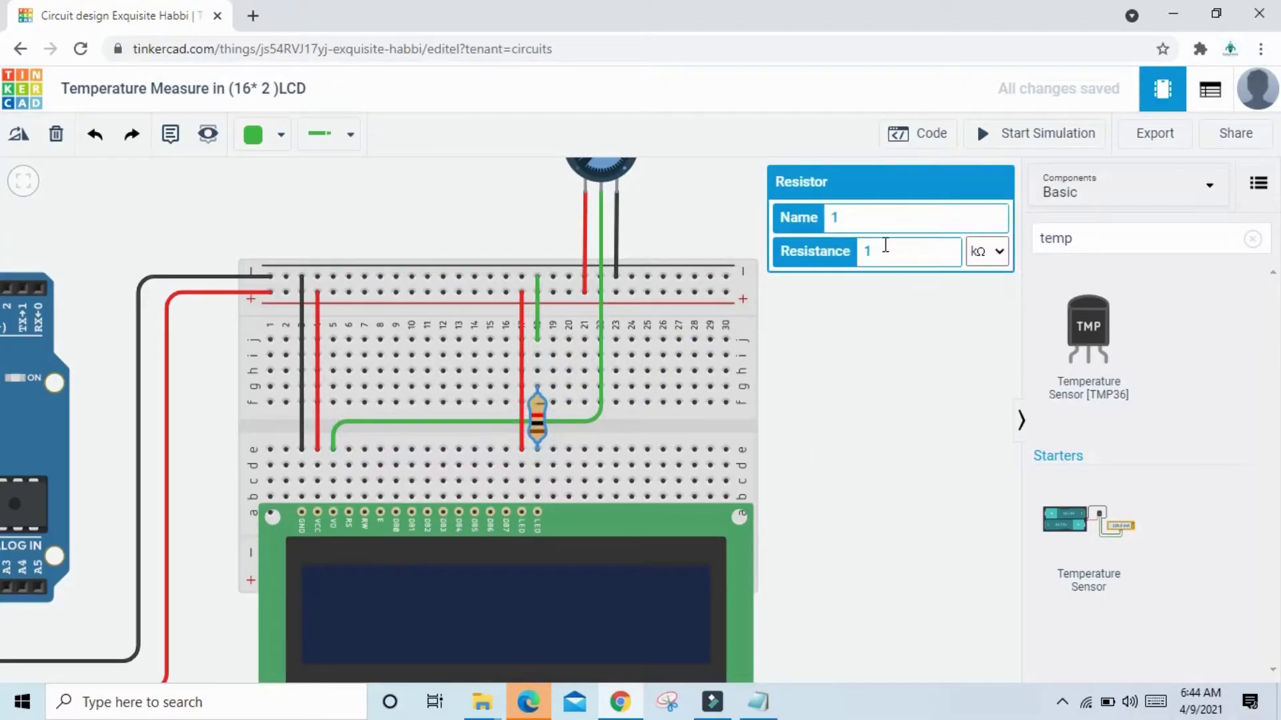
pyautogui.doubleClick(866, 251)
pyautogui.write('330')
pyautogui.click(1000, 252)
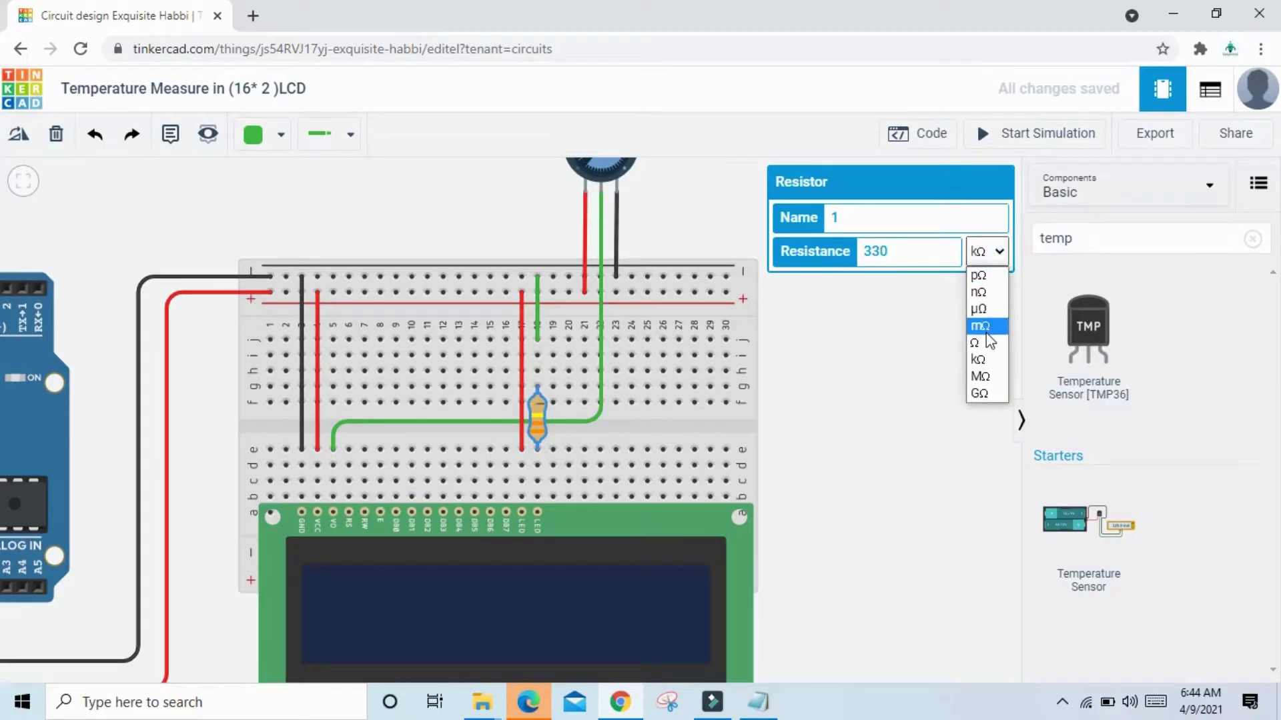
pyautogui.click(984, 340)
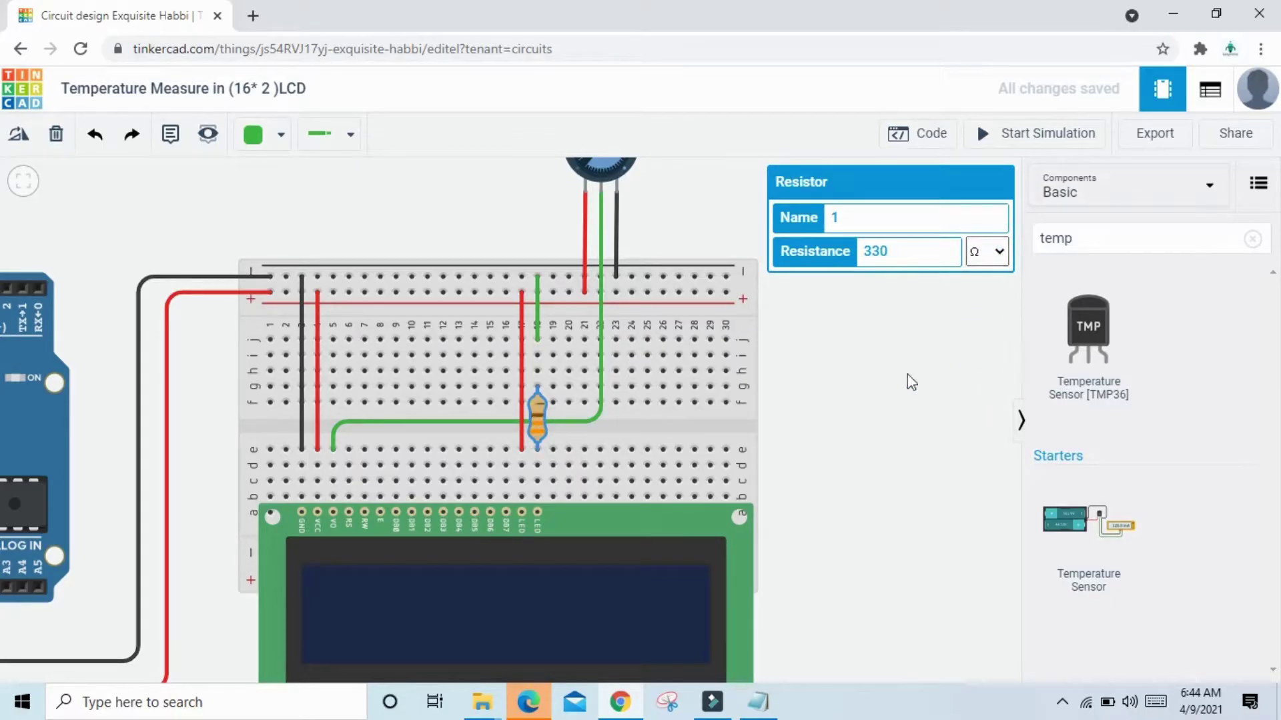
# Colour the resistor's short rail wire black.
pyautogui.click(539, 315)
pyautogui.click(865, 218)
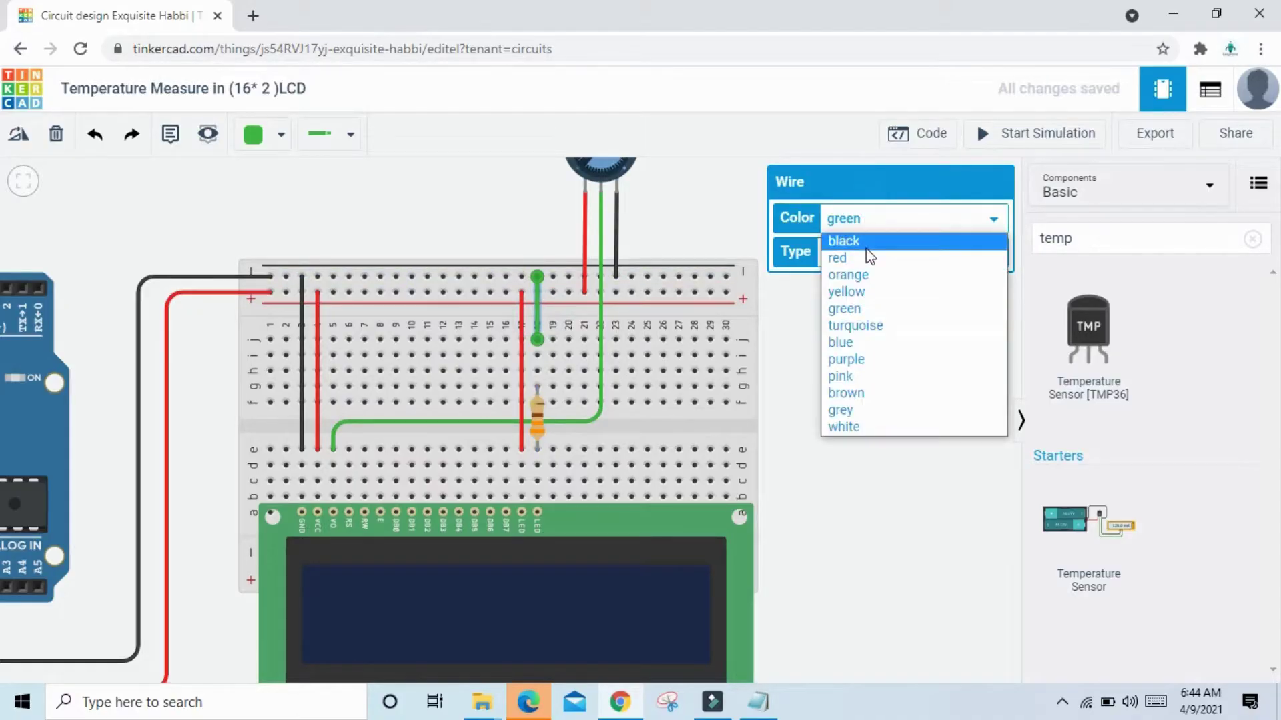
pyautogui.click(843, 241)
# Route a wire from the LCD pin column over the breadboard to Arduino pin 8.
pyautogui.scroll(-2, 852, 471)
pyautogui.scroll(-2, 890, 447)
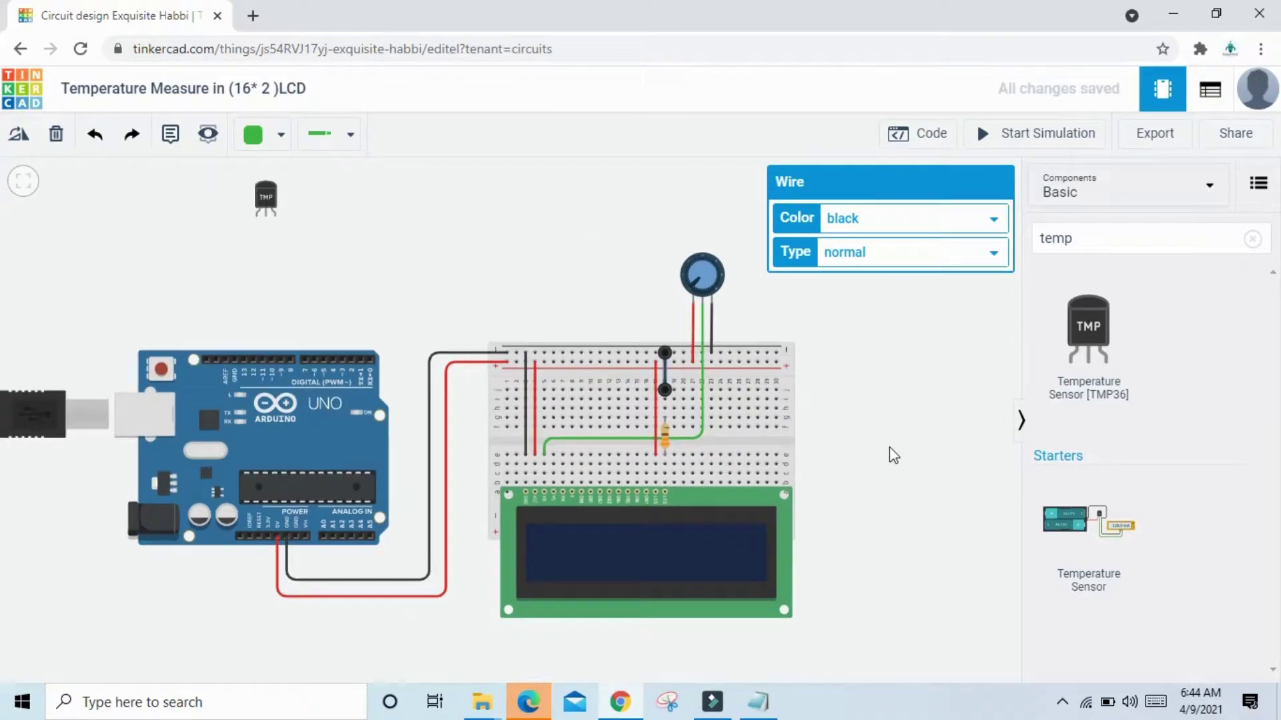
pyautogui.scroll(2, 884, 458)
pyautogui.moveTo(879, 458); pyautogui.dragTo(917, 419)
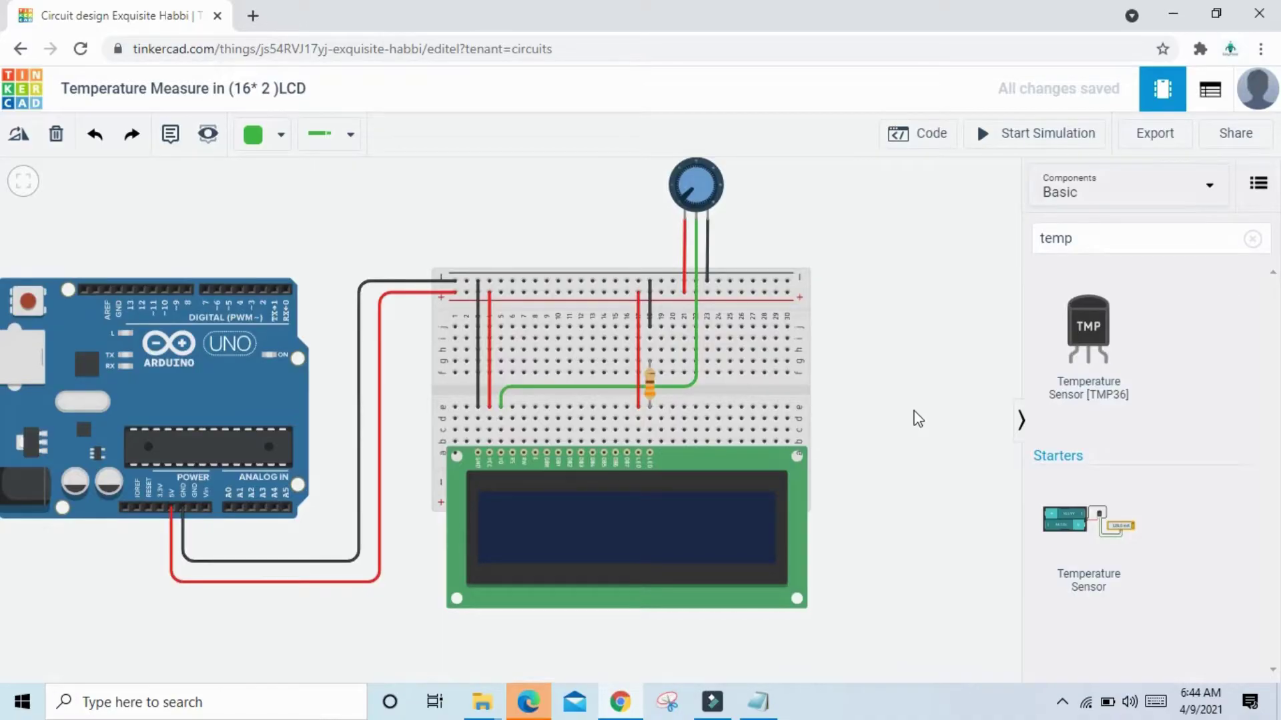
pyautogui.scroll(-1, 820, 377)
pyautogui.scroll(2, 871, 380)
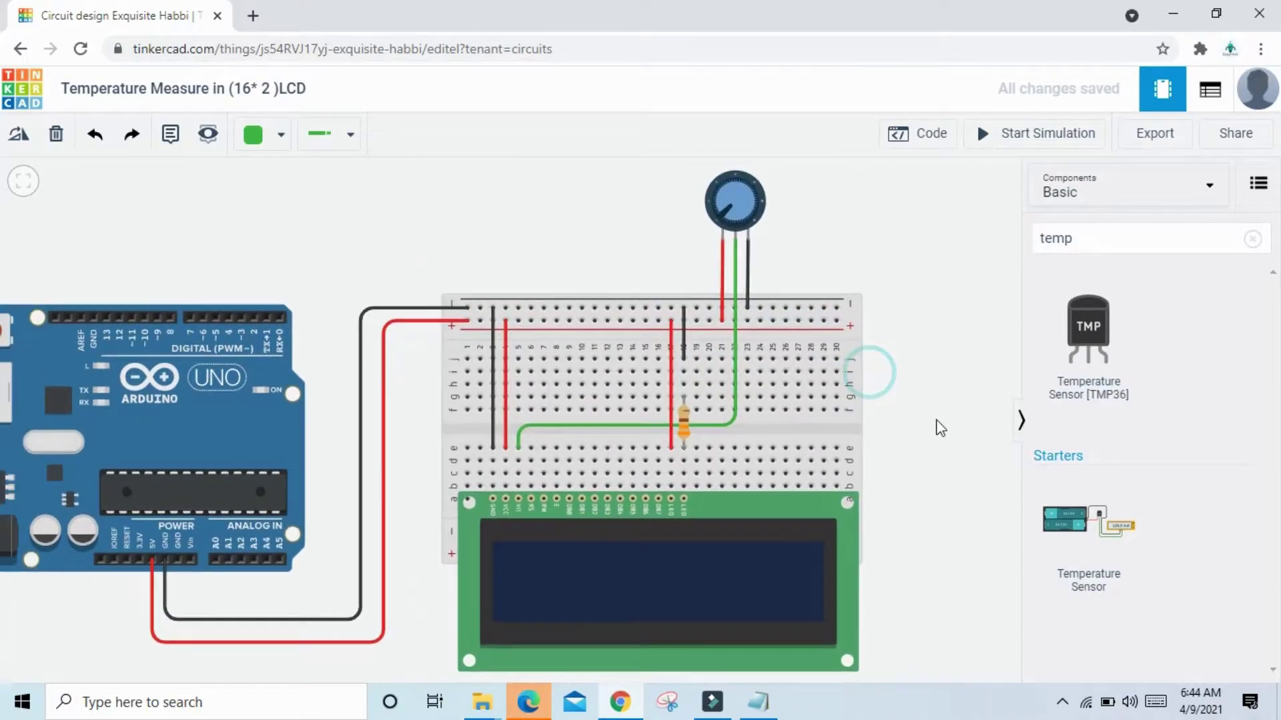
pyautogui.moveTo(938, 426); pyautogui.dragTo(961, 444)
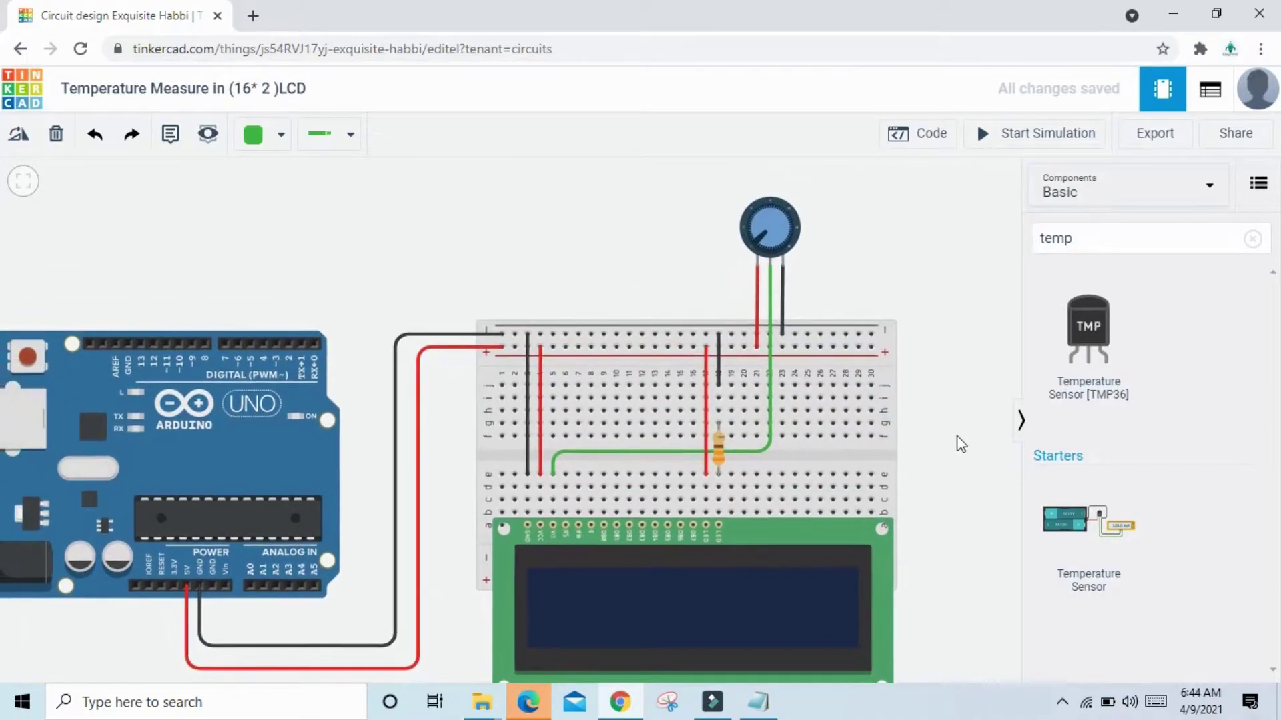
pyautogui.click(568, 475)
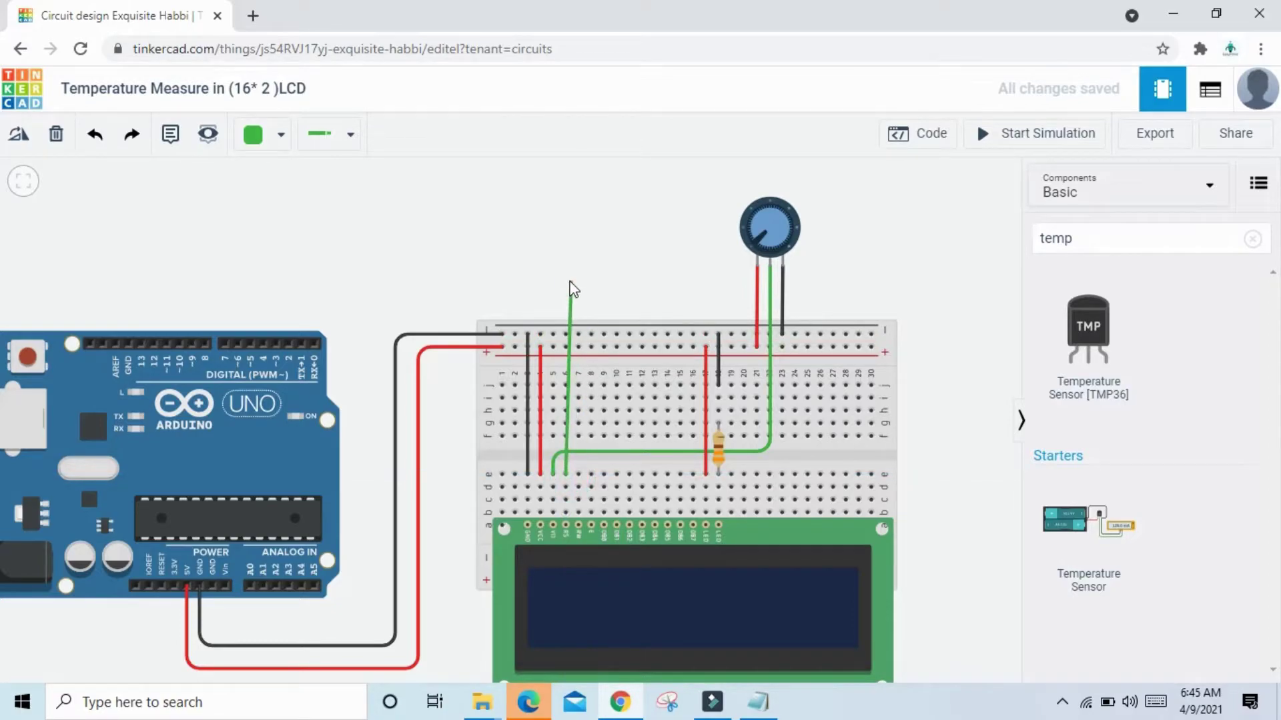
pyautogui.click(567, 272)
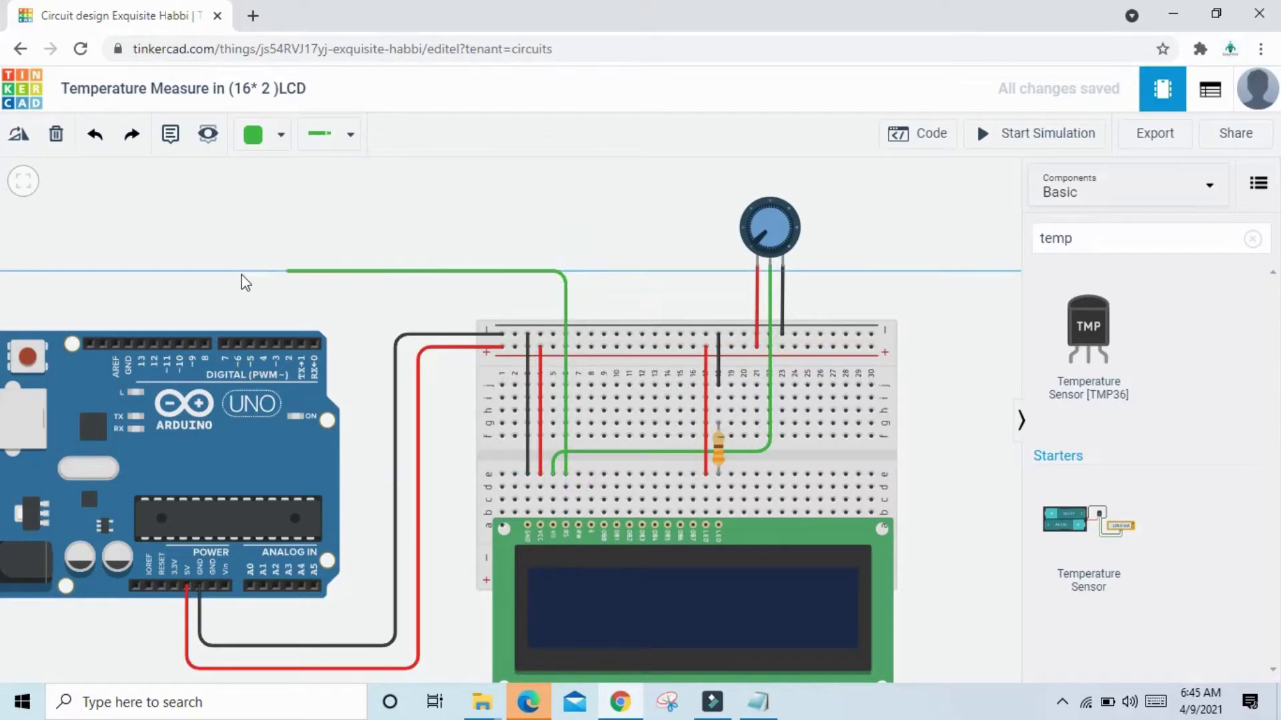
pyautogui.click(210, 274)
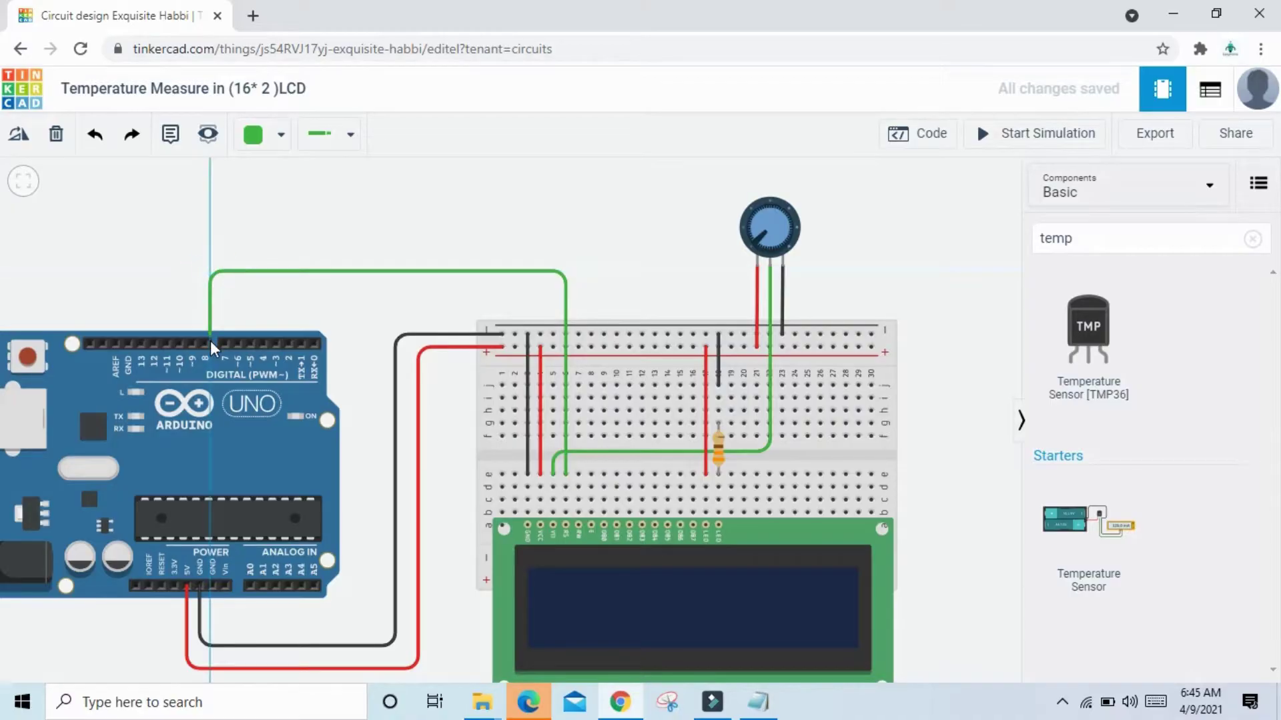
pyautogui.click(207, 345)
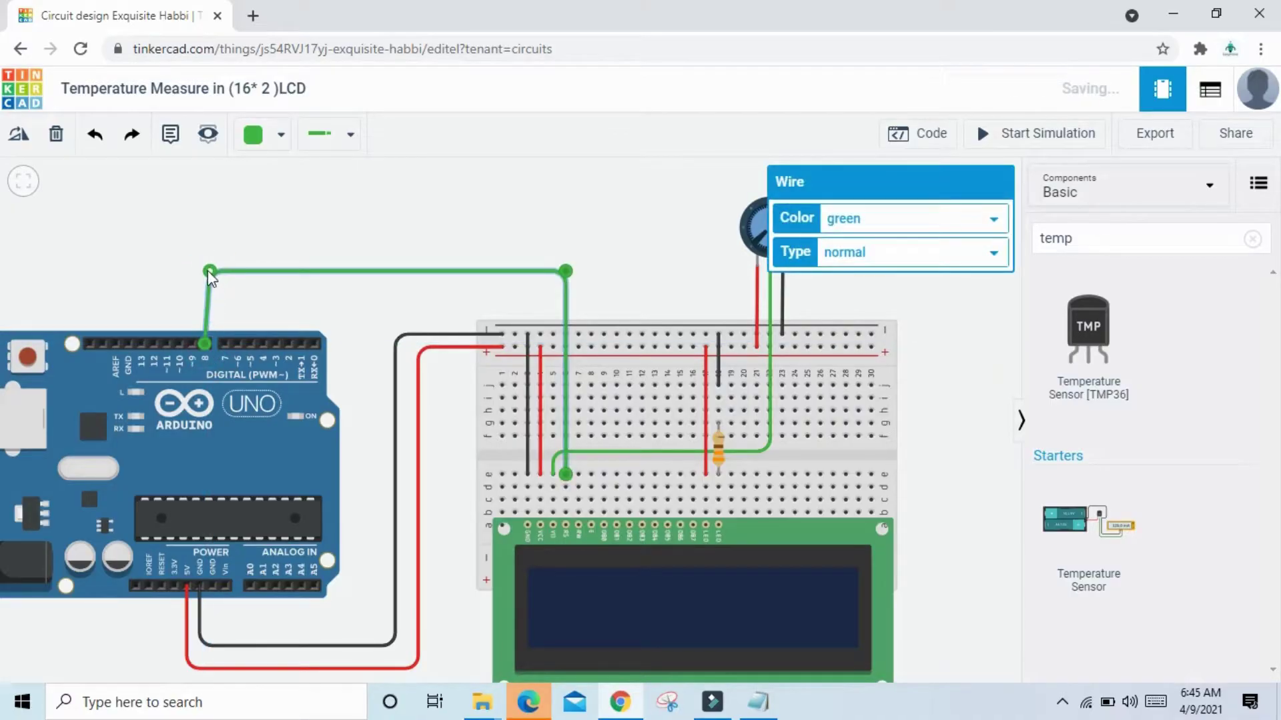
pyautogui.moveTo(209, 272); pyautogui.dragTo(204, 274)
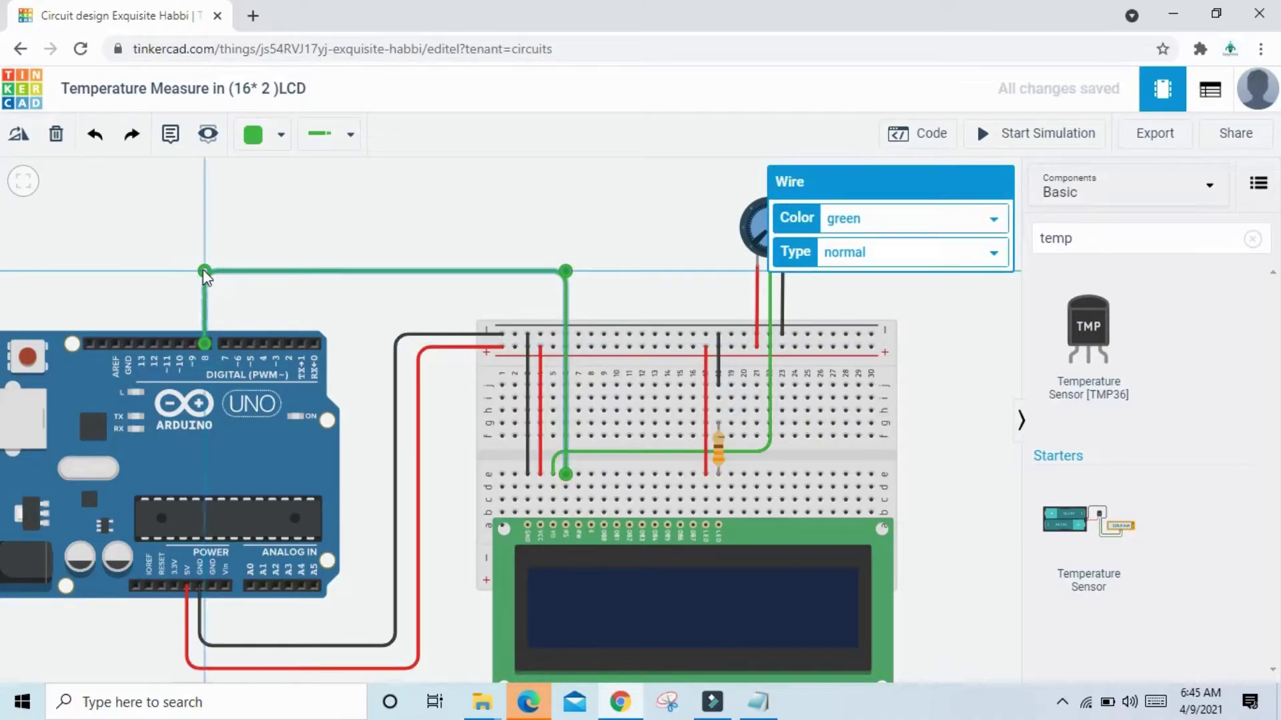
# Adjust the pin 8 wire's upper corner and colour it grey.
pyautogui.click(470, 213)
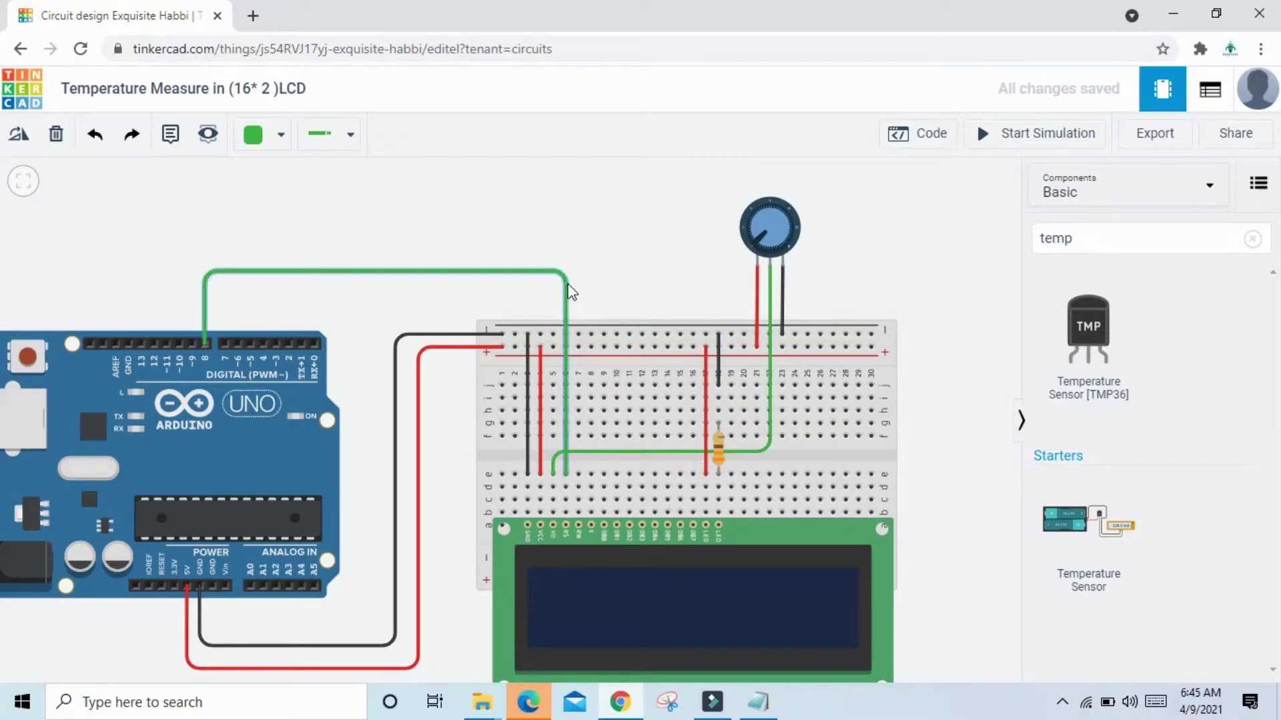
pyautogui.moveTo(565, 273); pyautogui.dragTo(566, 278)
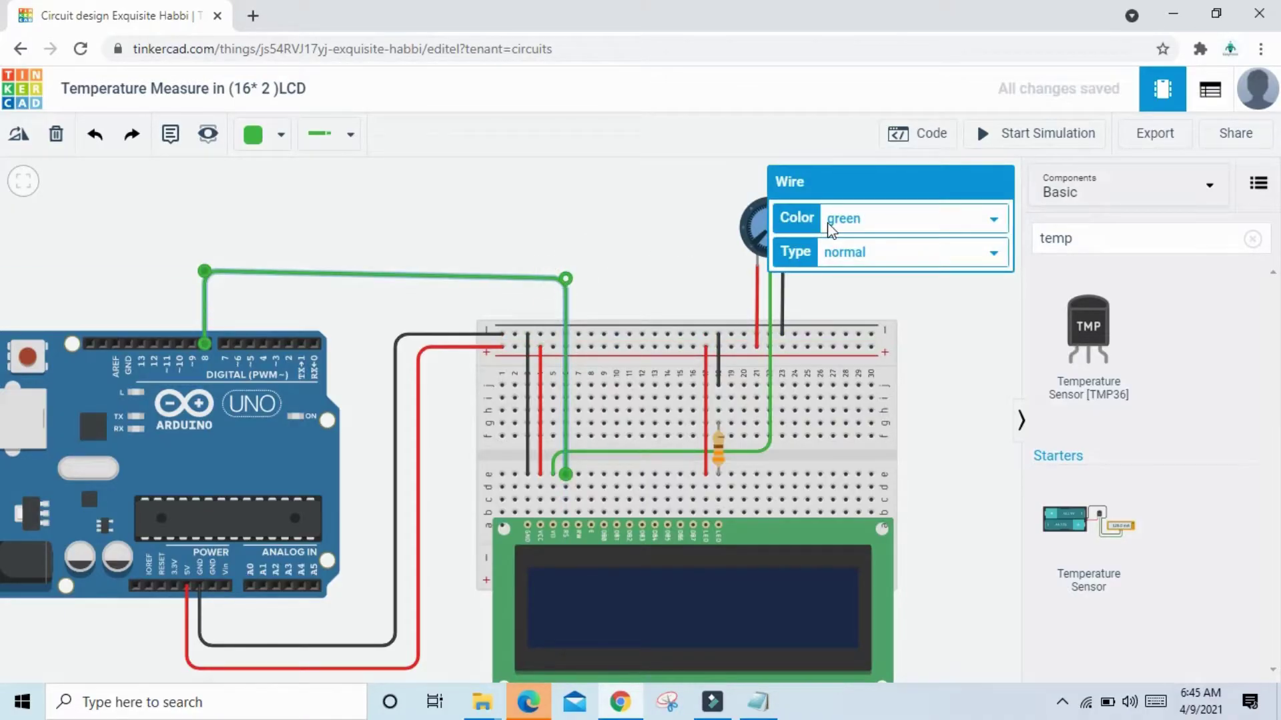
pyautogui.click(846, 218)
pyautogui.click(842, 411)
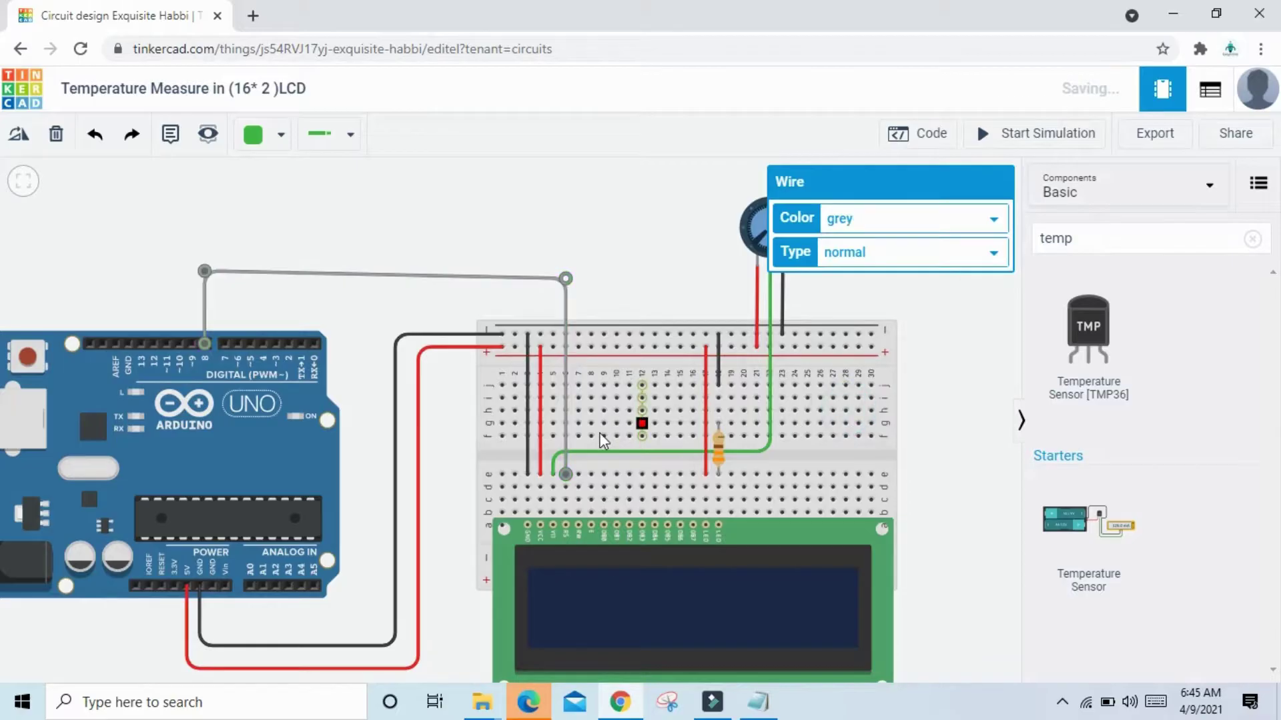
pyautogui.scroll(1, 578, 481)
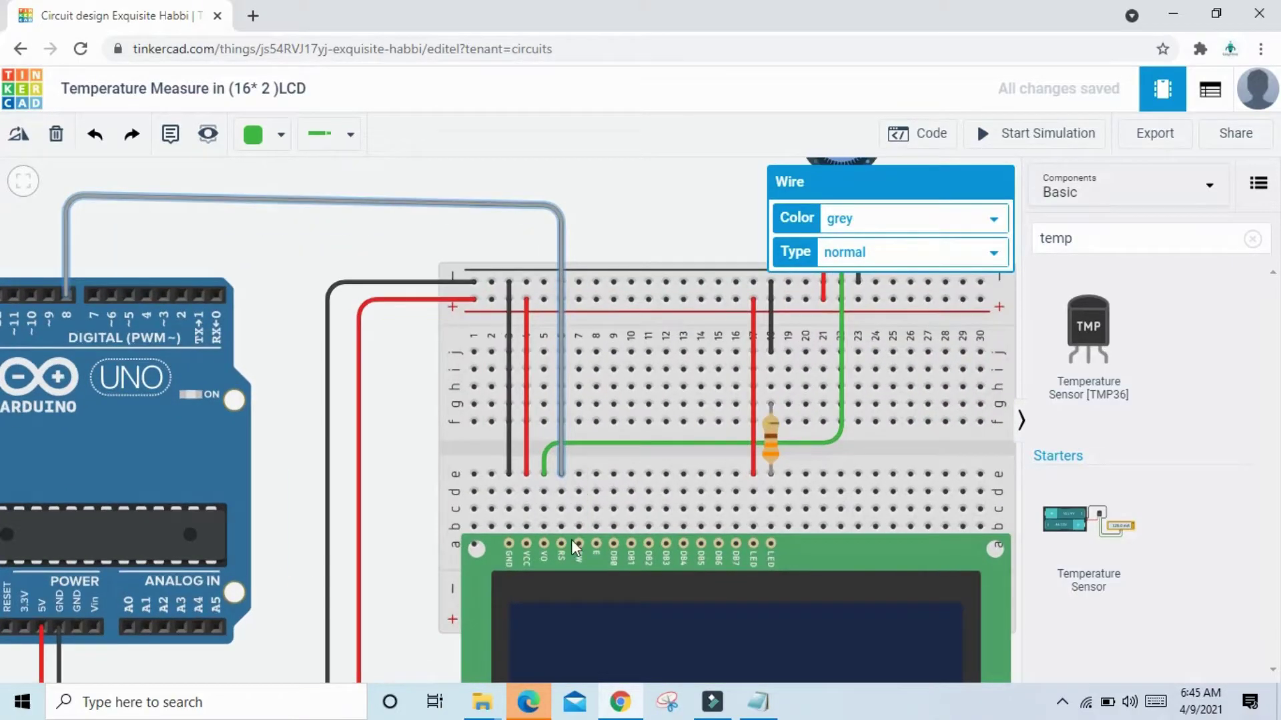
# Run a black jumper from the LCD RW pin column to the top ground rail.
pyautogui.click(579, 549)
pyautogui.click(579, 281)
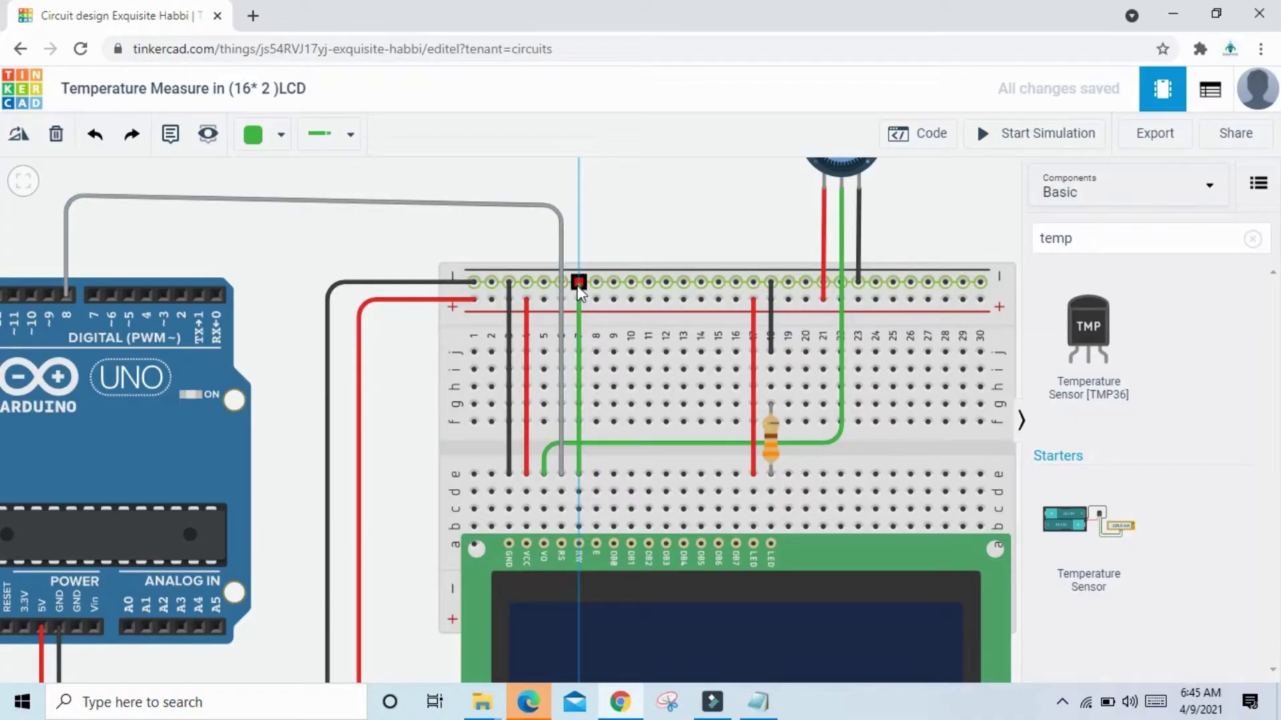
pyautogui.click(867, 218)
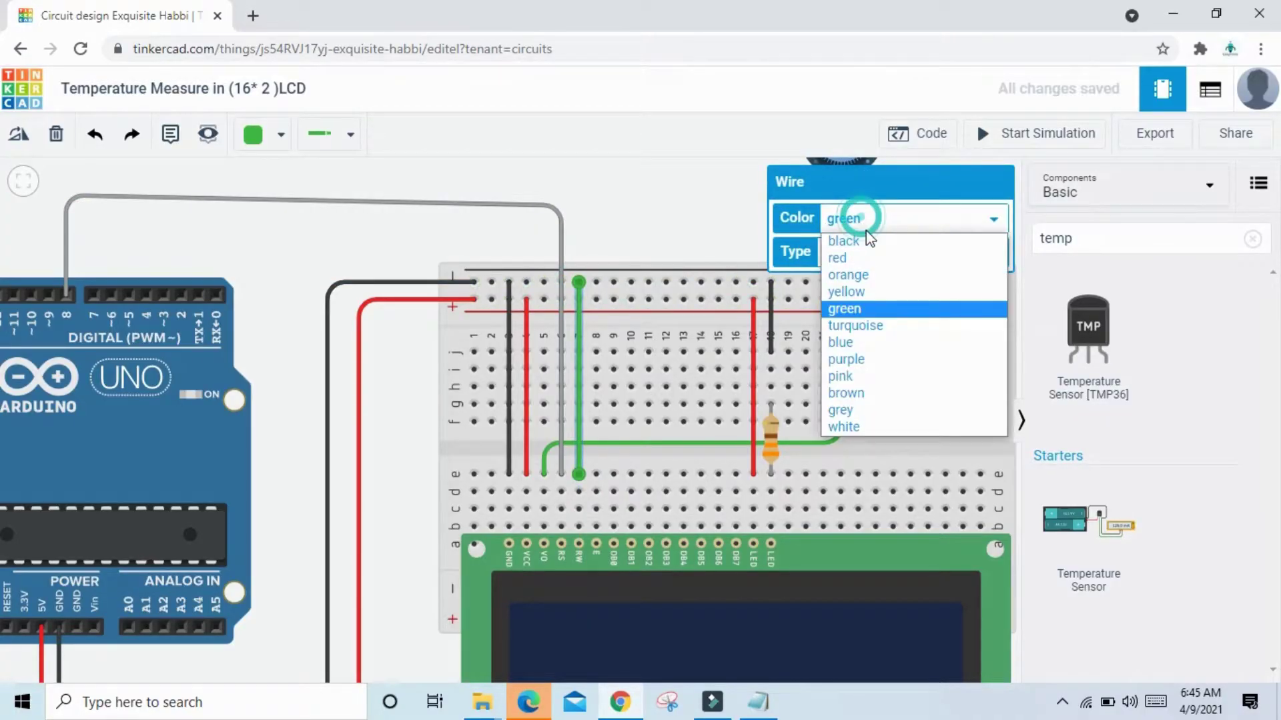
pyautogui.click(845, 237)
pyautogui.scroll(-2, 619, 216)
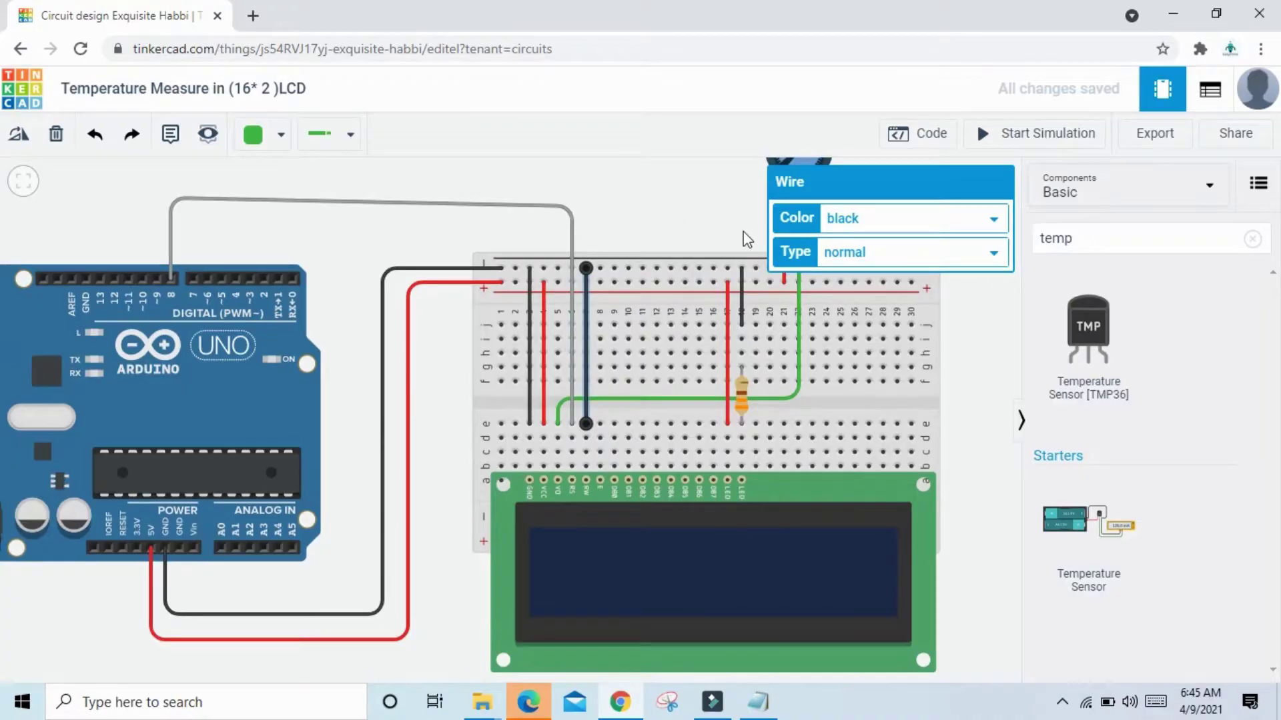
pyautogui.moveTo(969, 345); pyautogui.dragTo(915, 410)
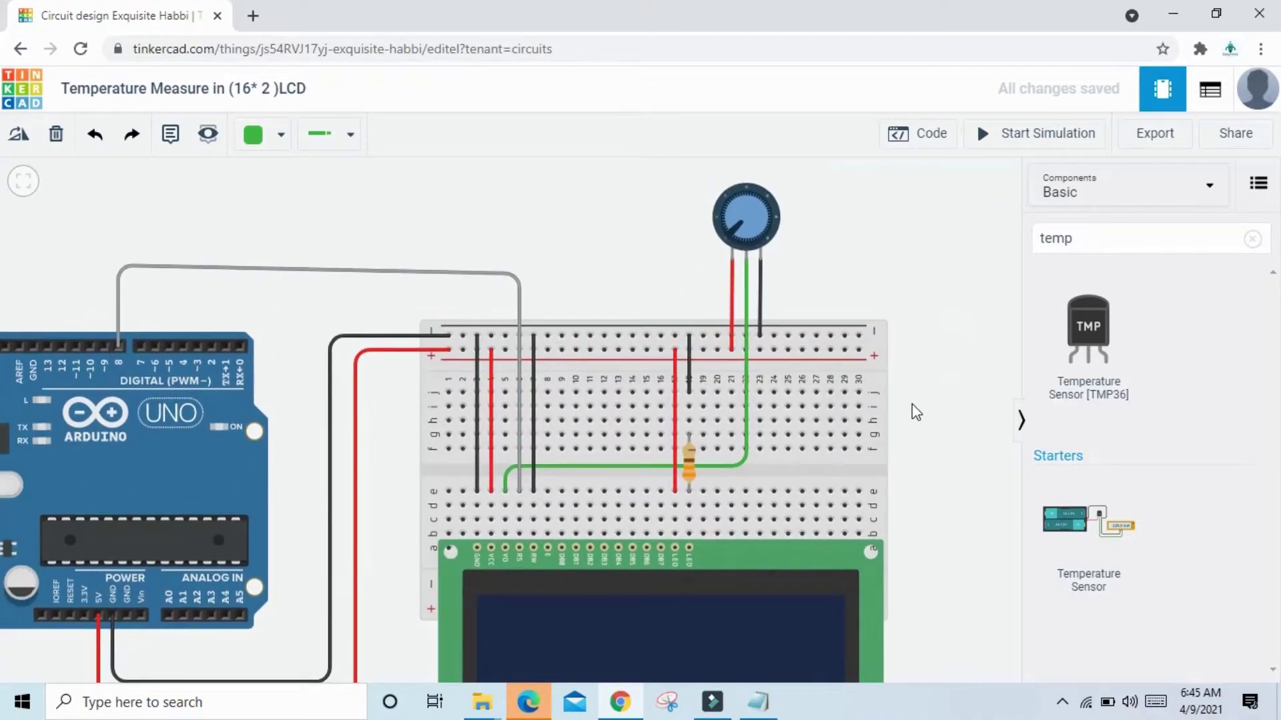
# Route a wire from the next LCD column to Arduino pin 7, levelling the grey wire.
pyautogui.click(548, 491)
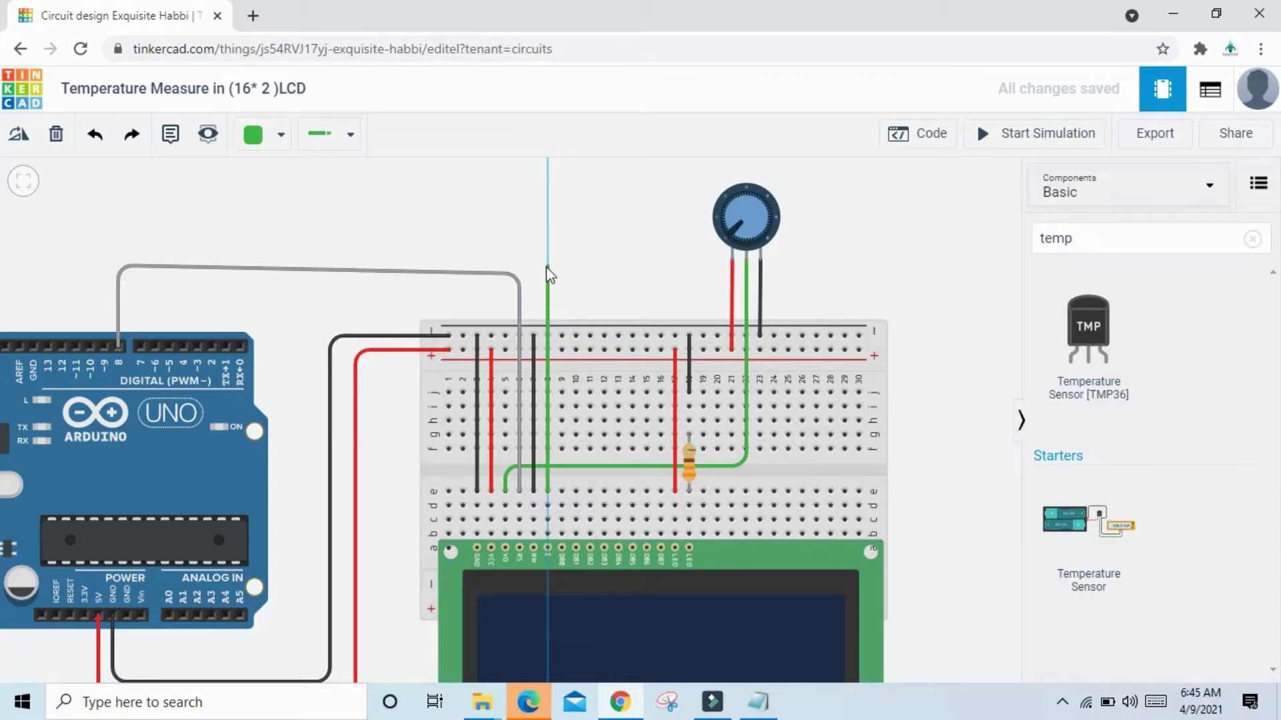
pyautogui.click(547, 254)
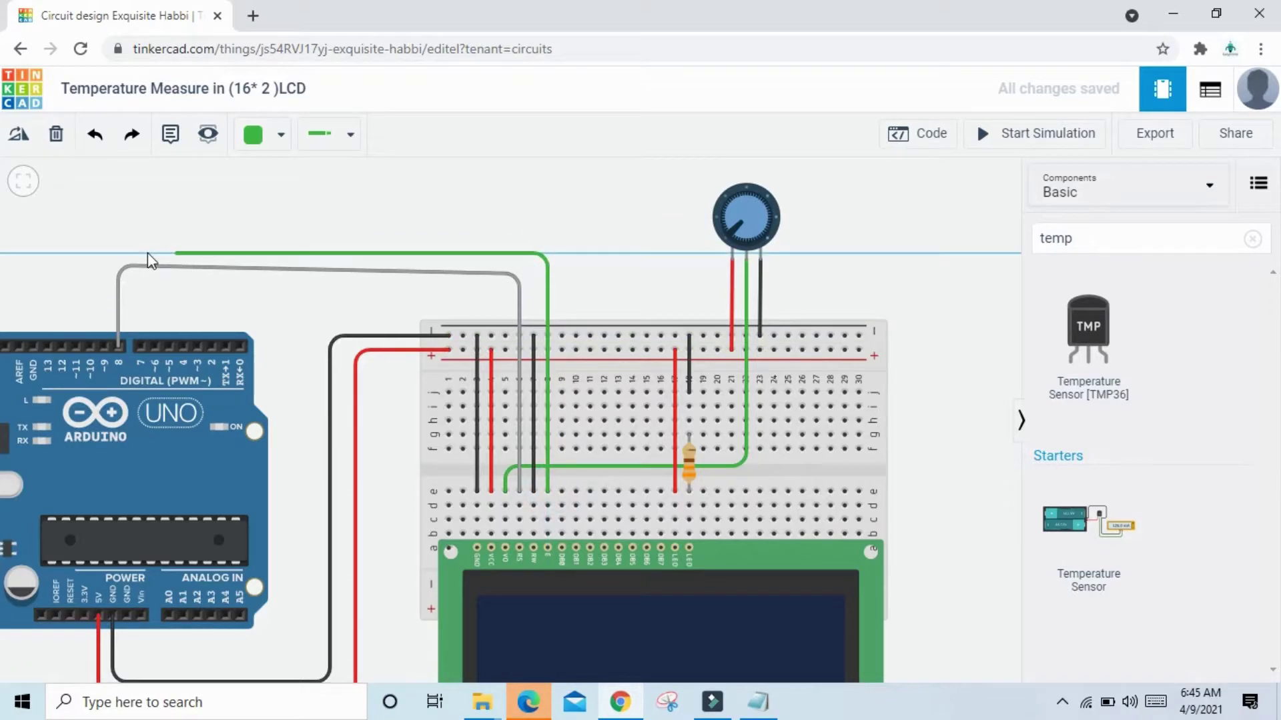
pyautogui.click(148, 253)
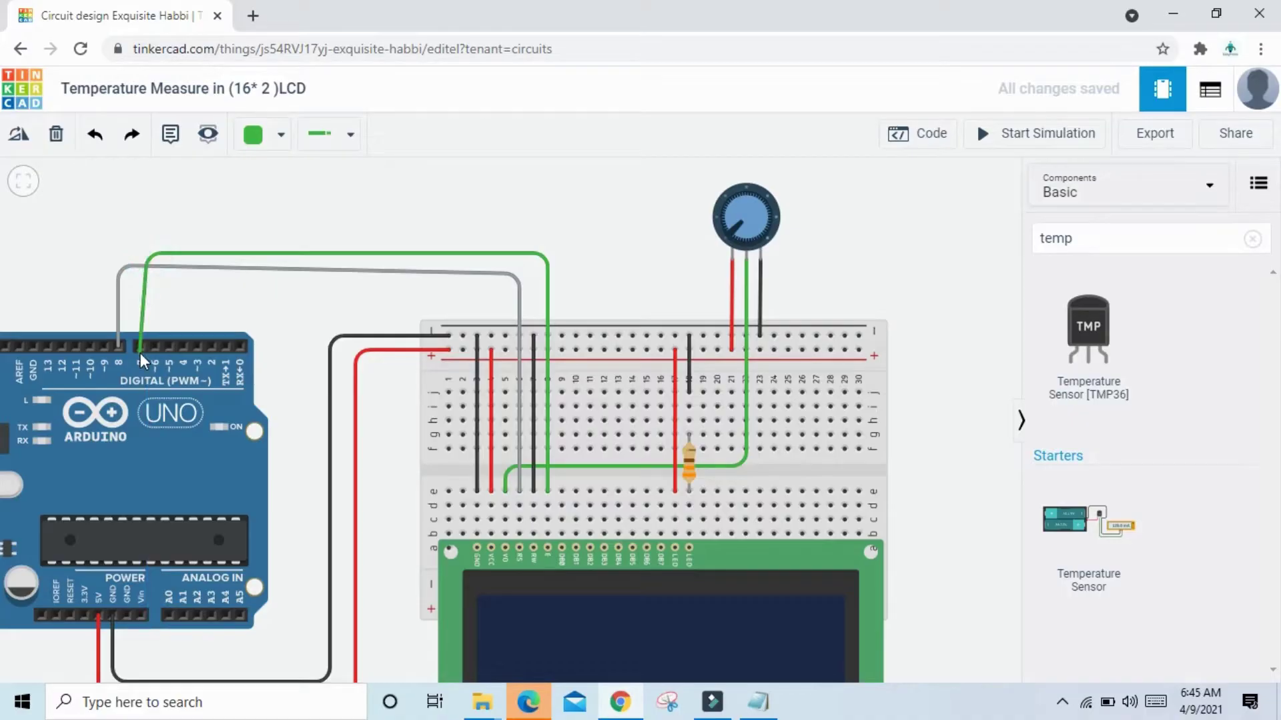
pyautogui.click(140, 344)
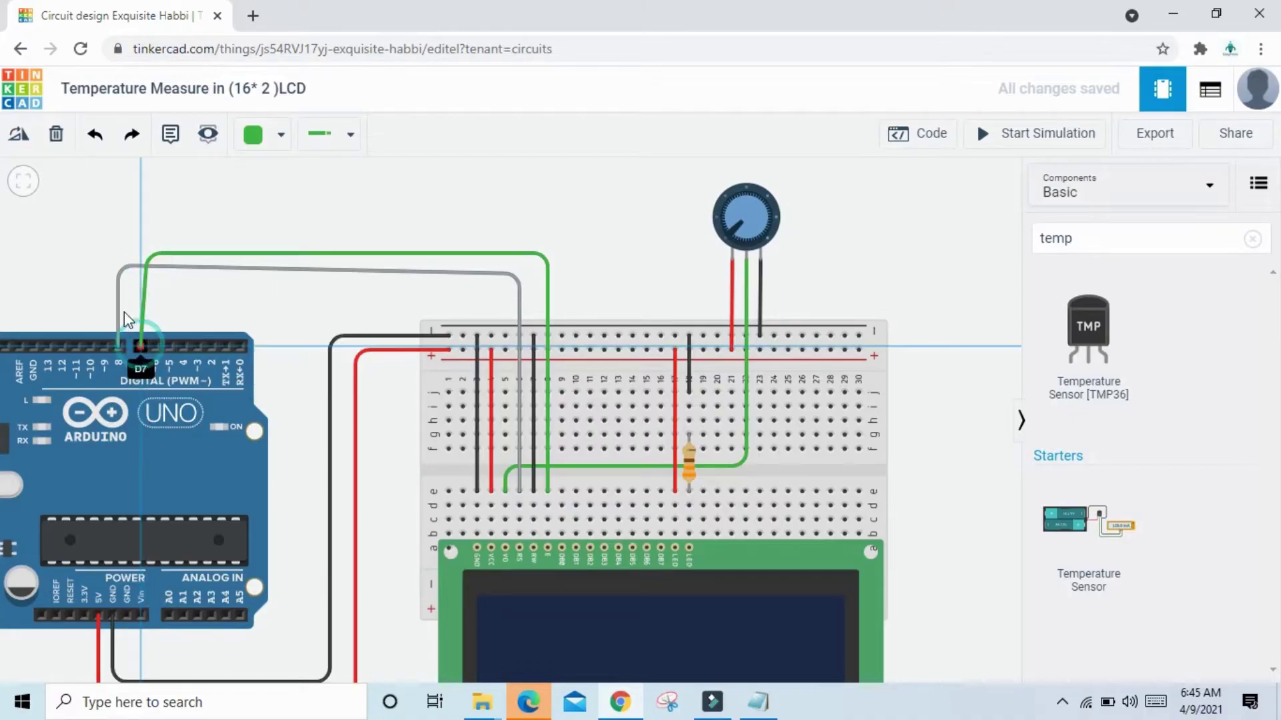
pyautogui.click(121, 271)
pyautogui.moveTo(121, 276); pyautogui.dragTo(138, 256)
pyautogui.click(199, 258)
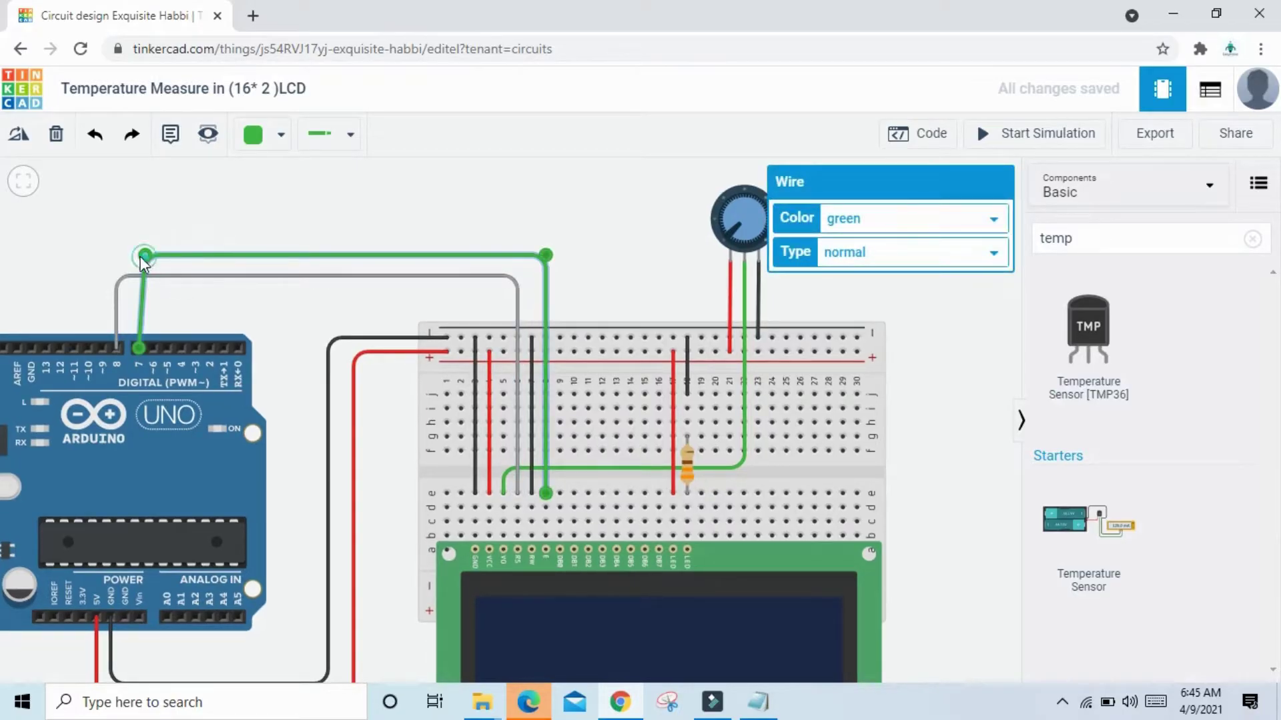
# Colour the pin 7 wire pink.
pyautogui.click(842, 226)
pyautogui.click(863, 382)
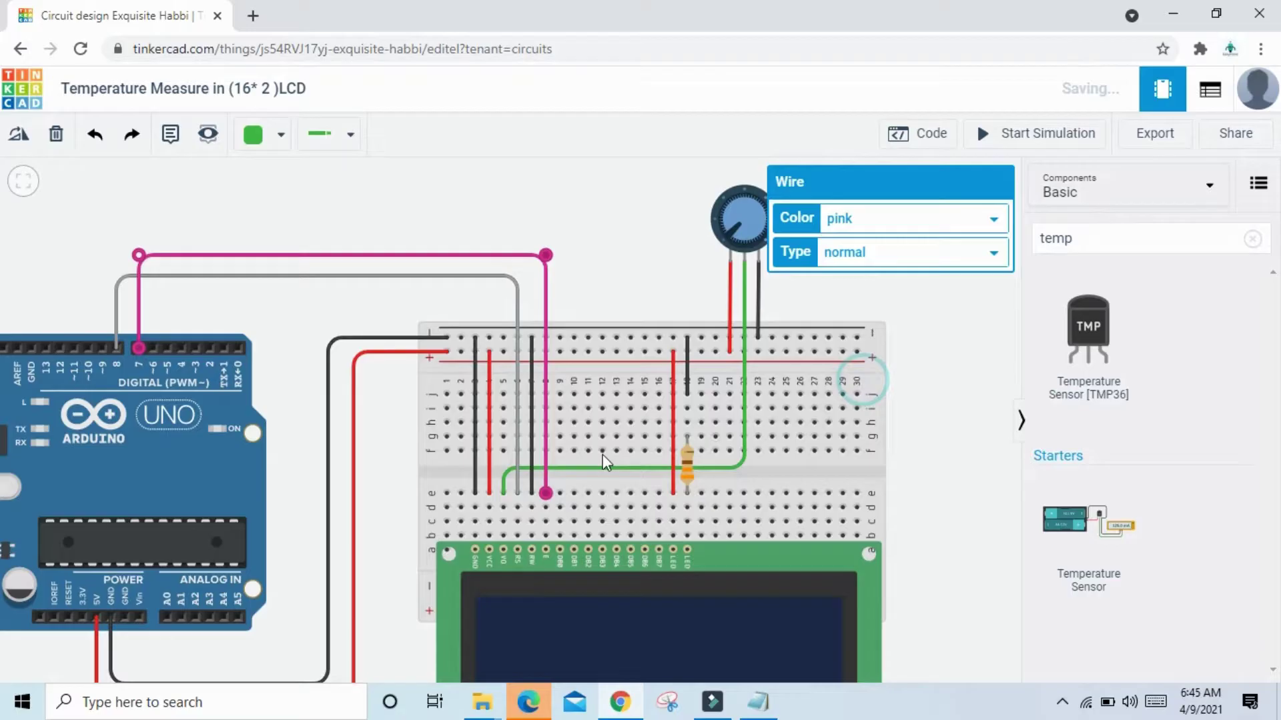
pyautogui.scroll(2, 575, 546)
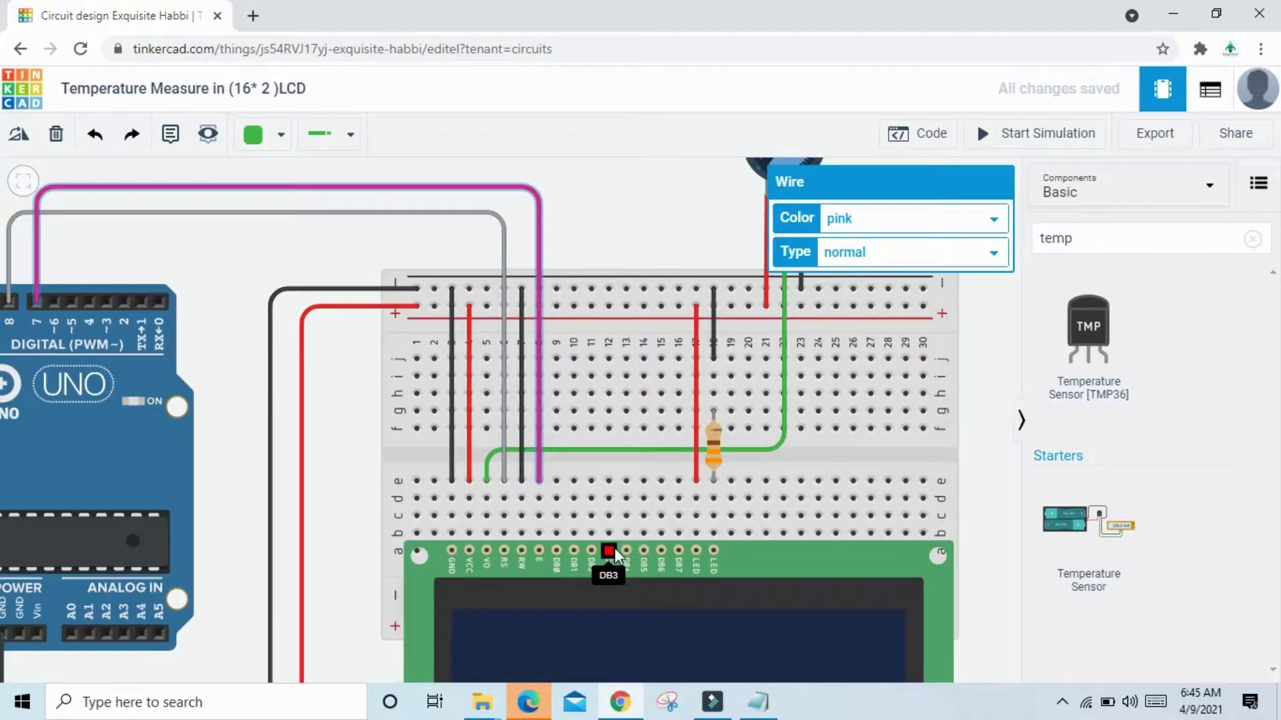
pyautogui.scroll(-2, 627, 489)
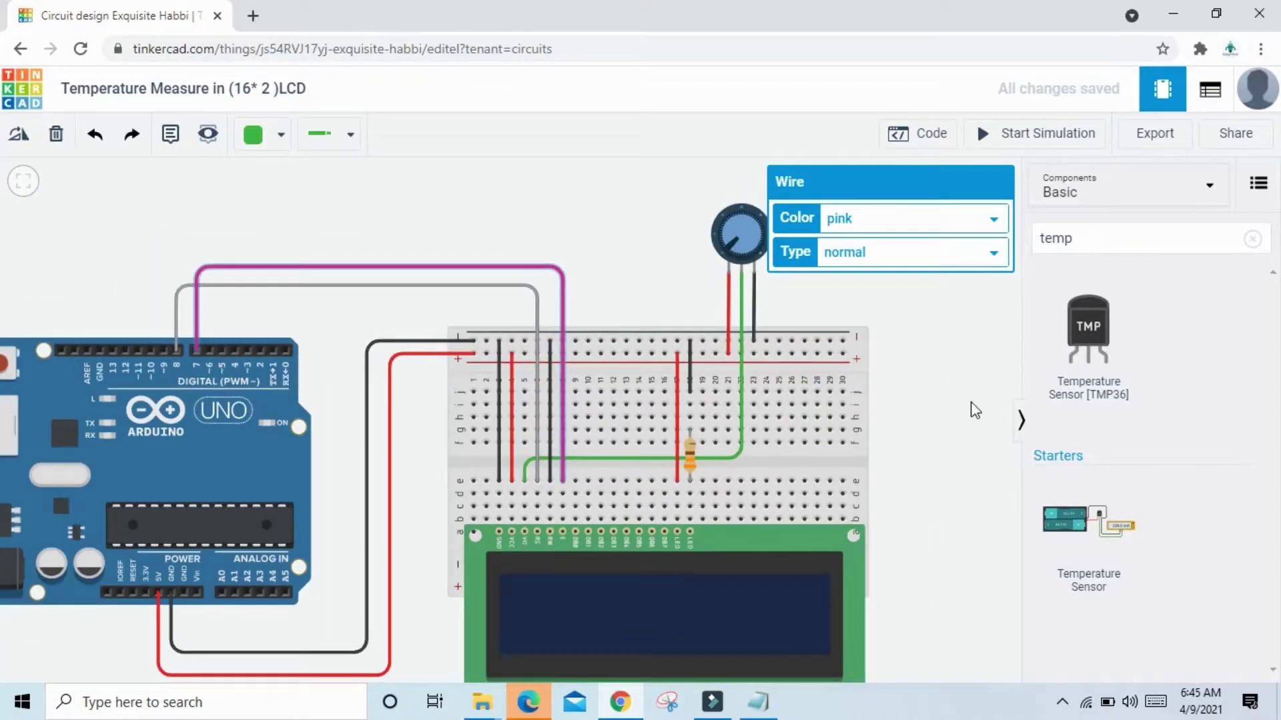
# Run a straightened purple wire from an LCD column to Arduino pin 6.
pyautogui.moveTo(596, 475); pyautogui.dragTo(590, 522)
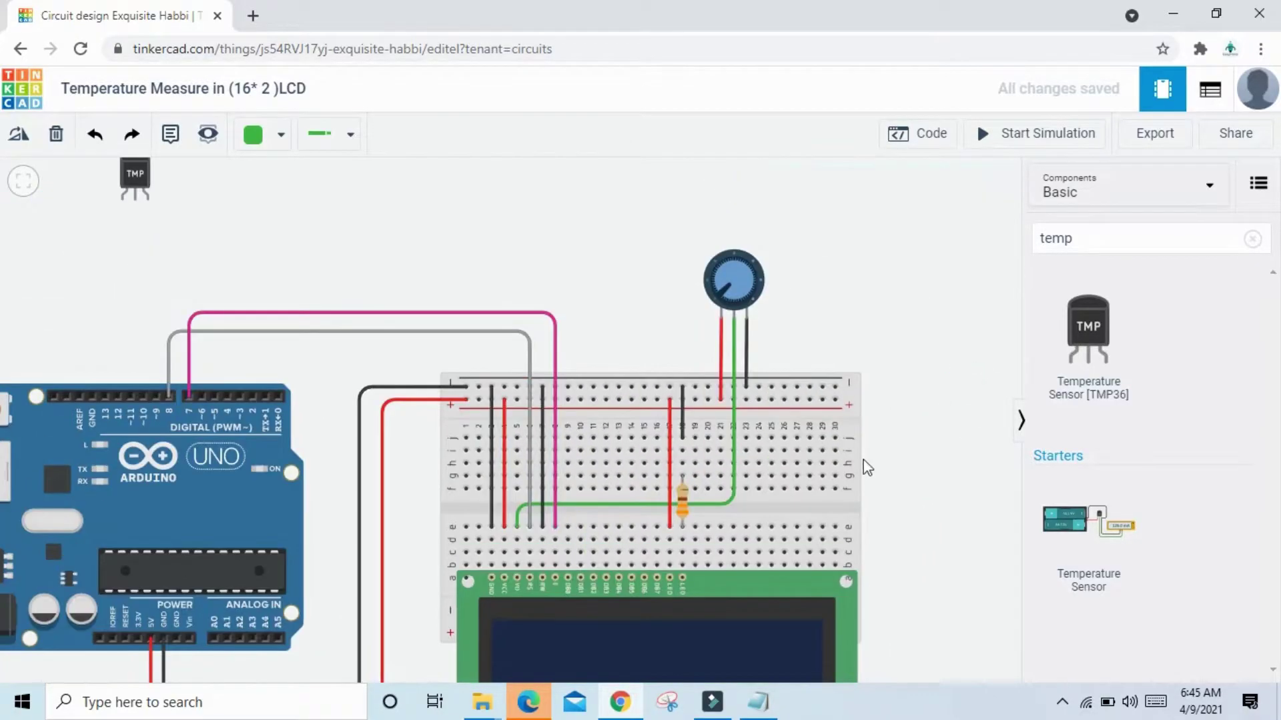
pyautogui.click(618, 527)
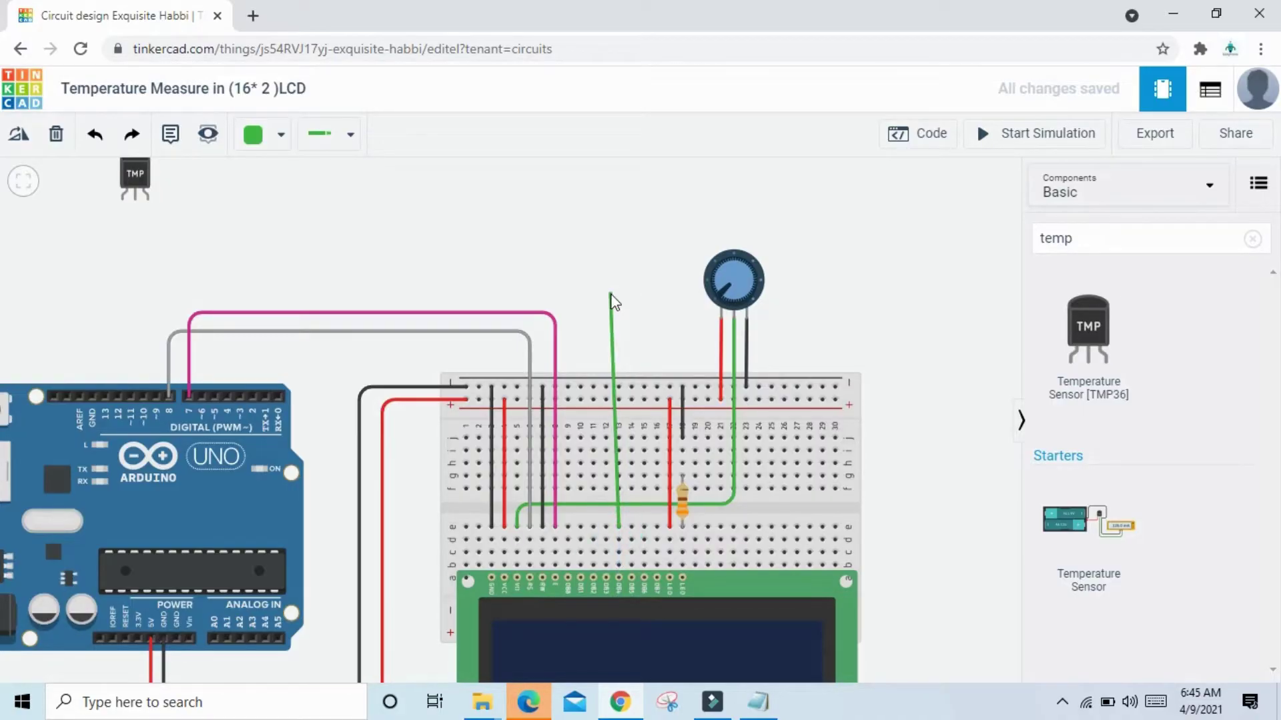
pyautogui.click(586, 295)
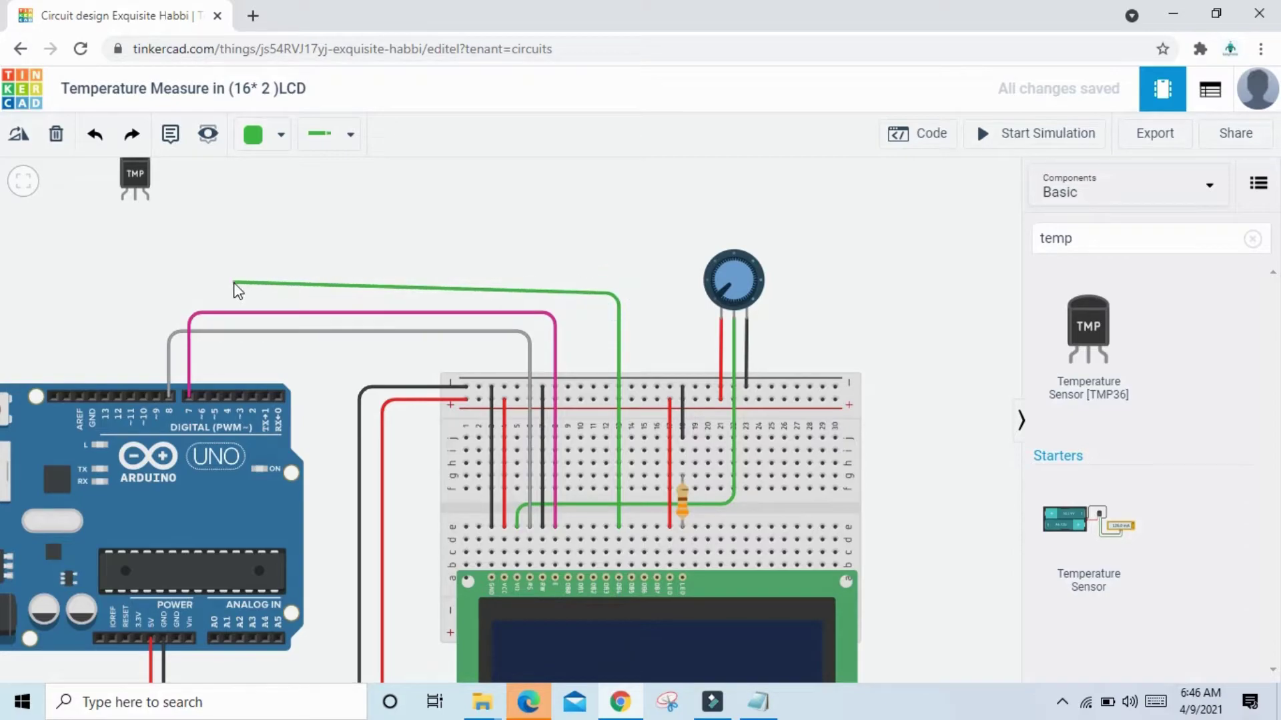
pyautogui.click(218, 293)
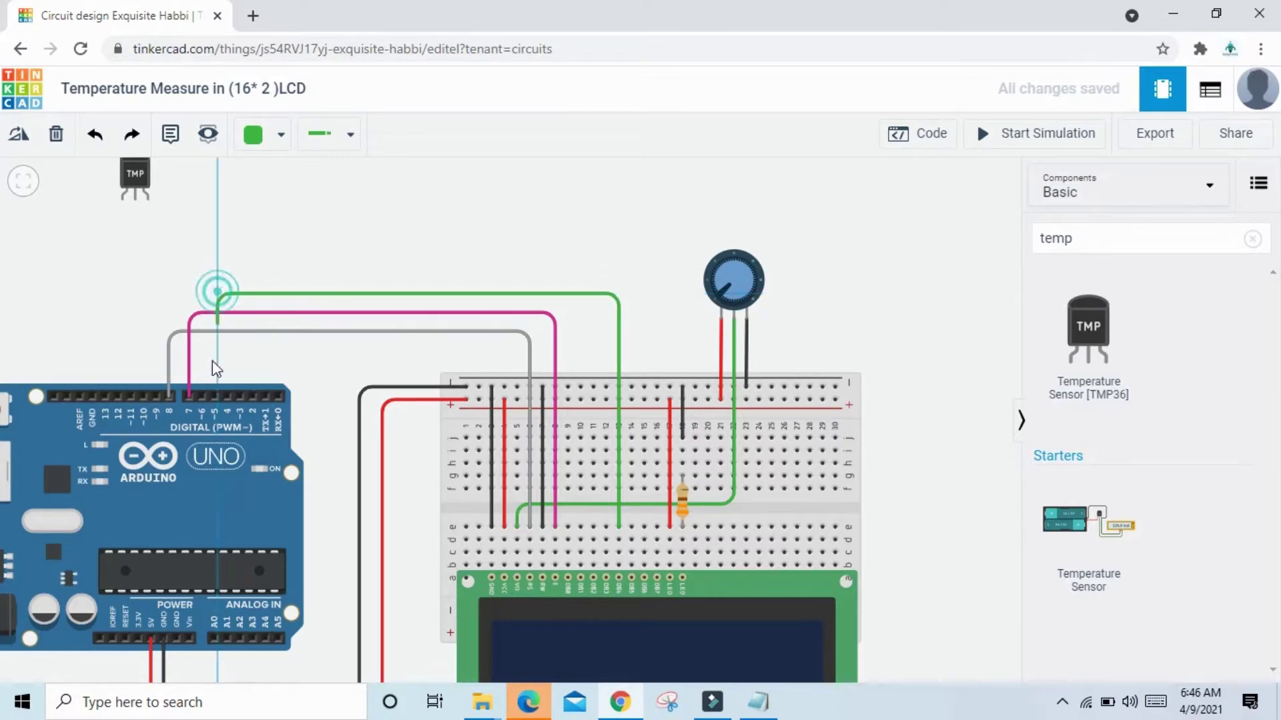
pyautogui.click(202, 395)
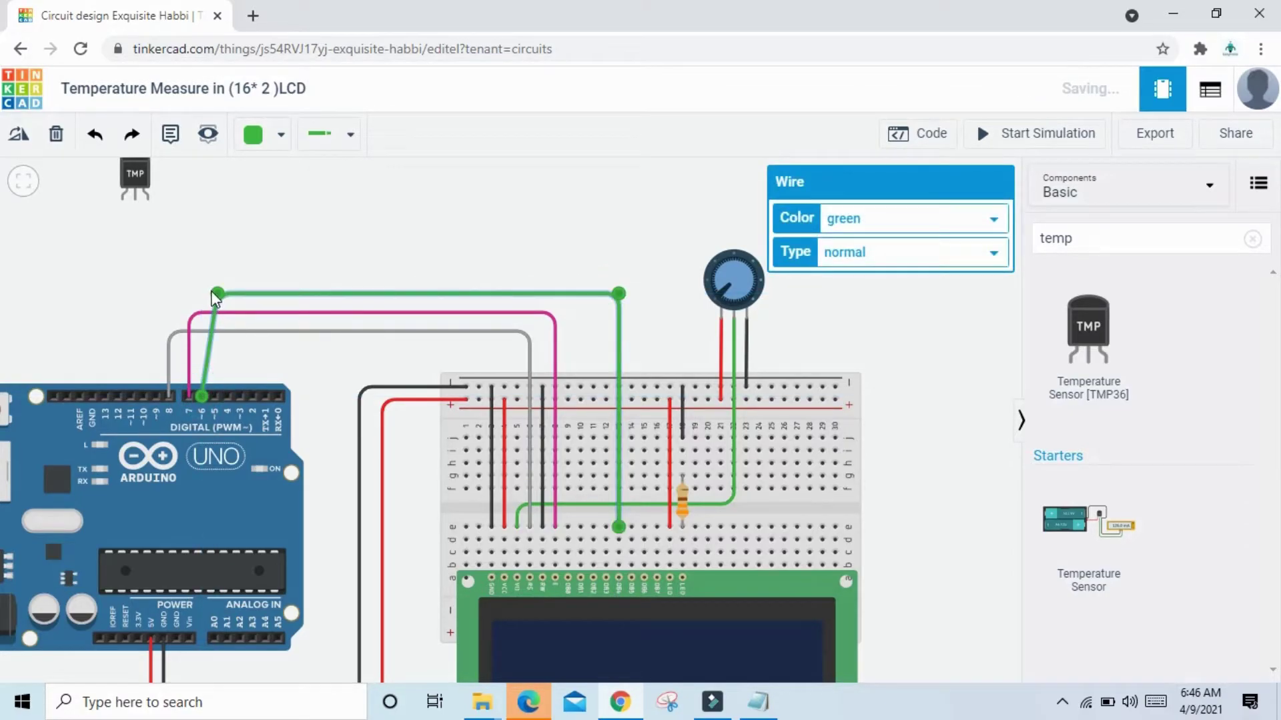
pyautogui.moveTo(219, 293); pyautogui.dragTo(201, 294)
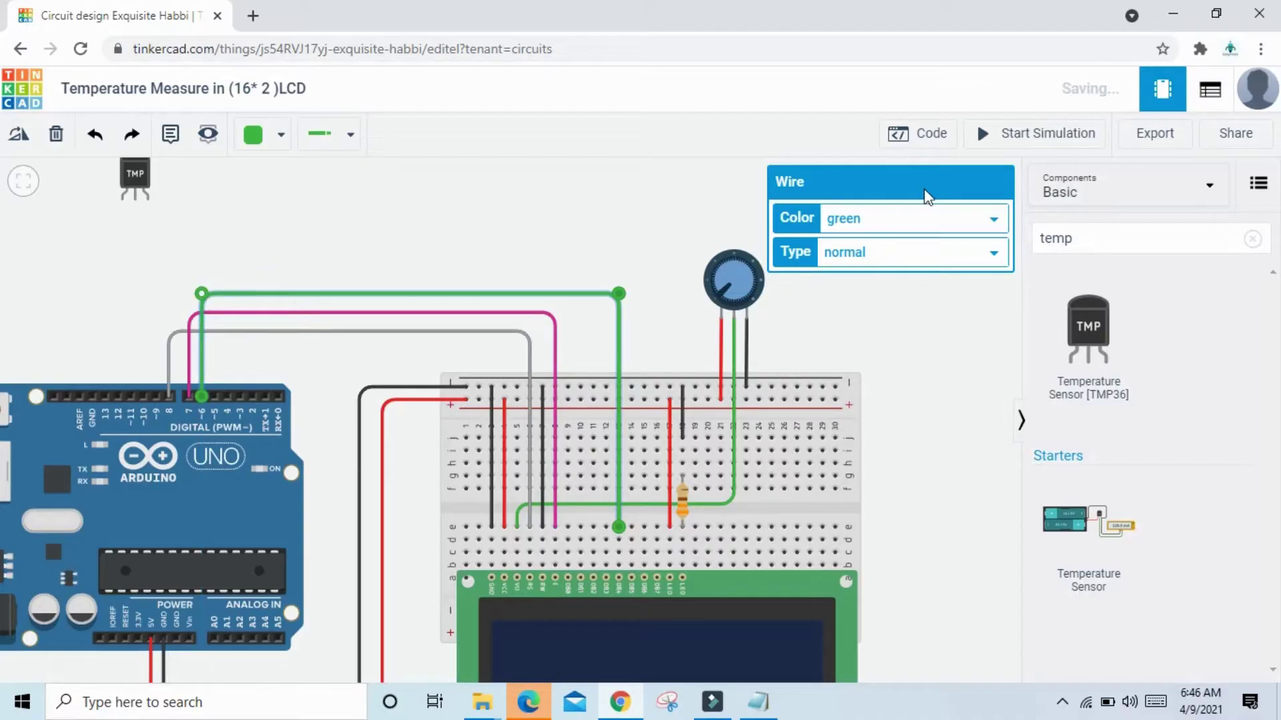
pyautogui.click(889, 229)
pyautogui.press('Escape')
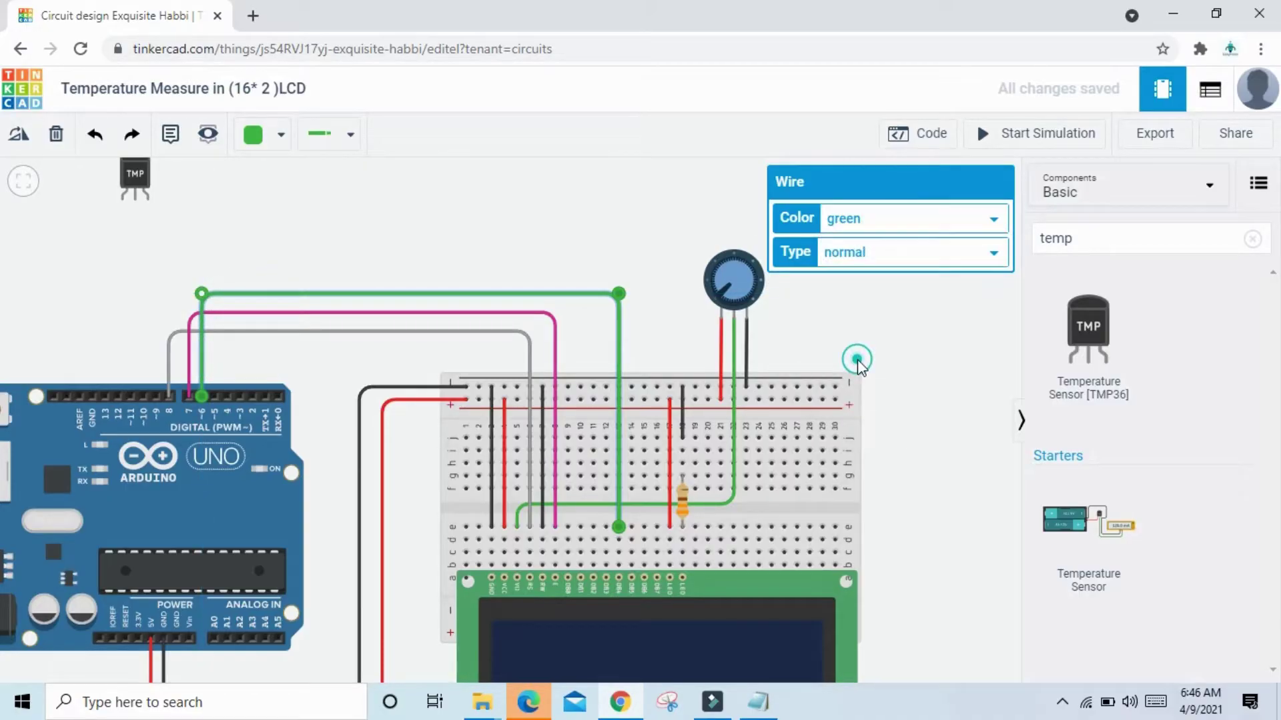
# Run a straightened blue wire from the next LCD column to Arduino pin 5.
pyautogui.click(630, 526)
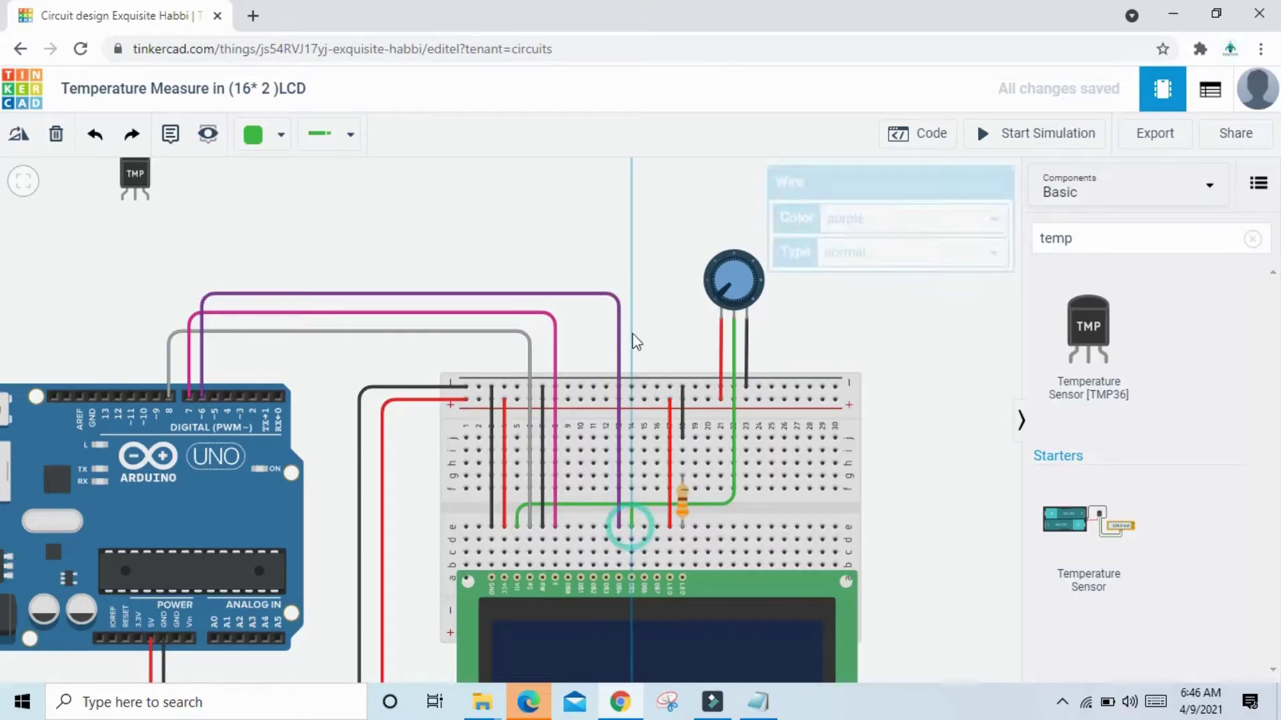
pyautogui.click(631, 278)
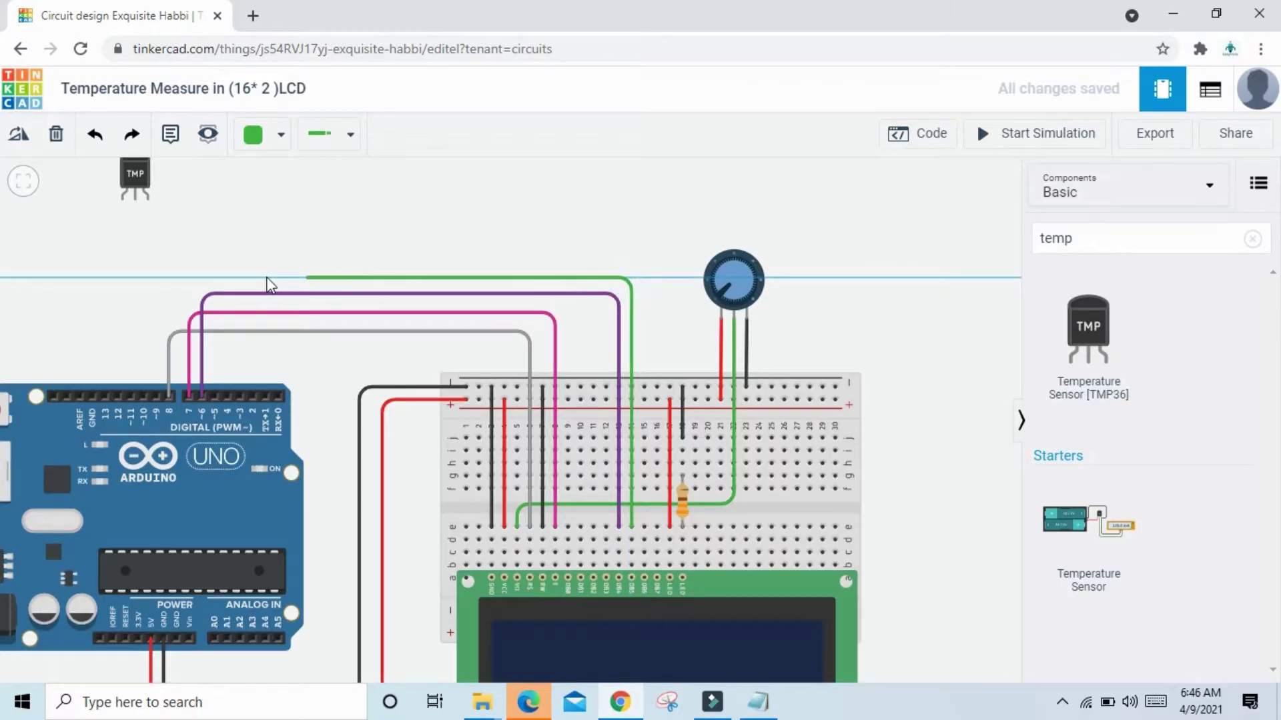
pyautogui.click(221, 279)
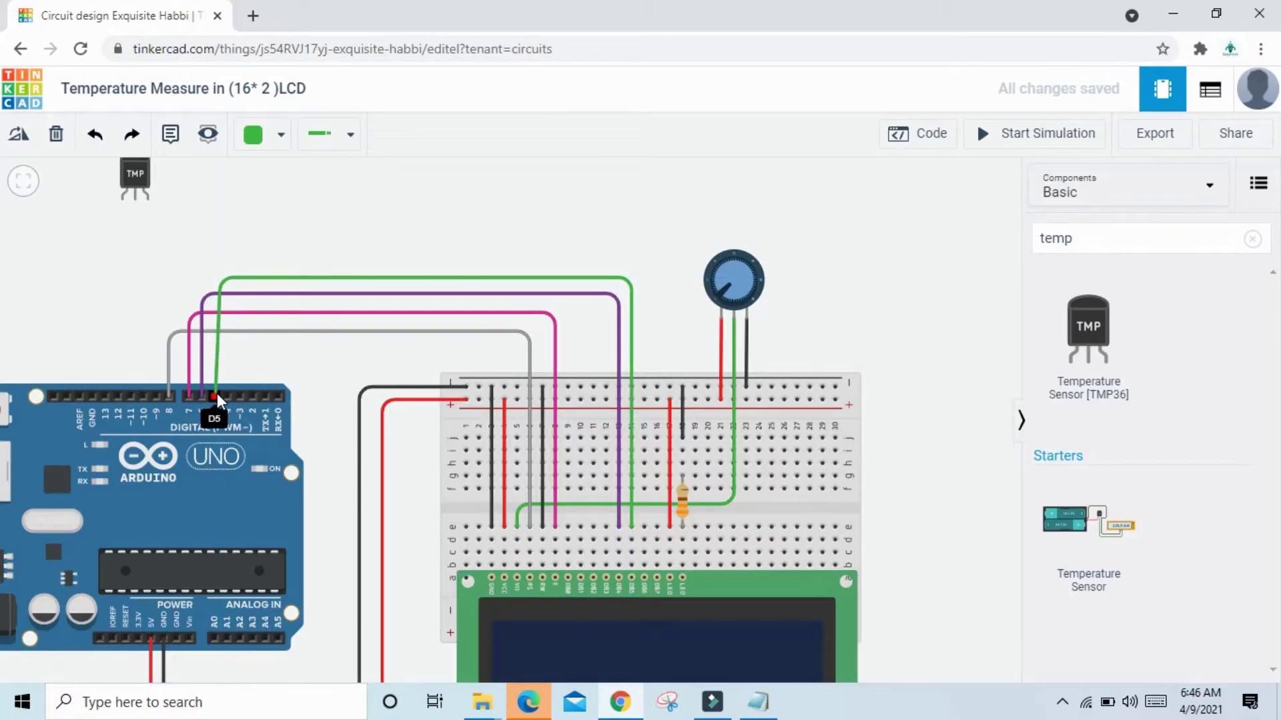
pyautogui.click(218, 394)
pyautogui.moveTo(220, 278); pyautogui.dragTo(216, 280)
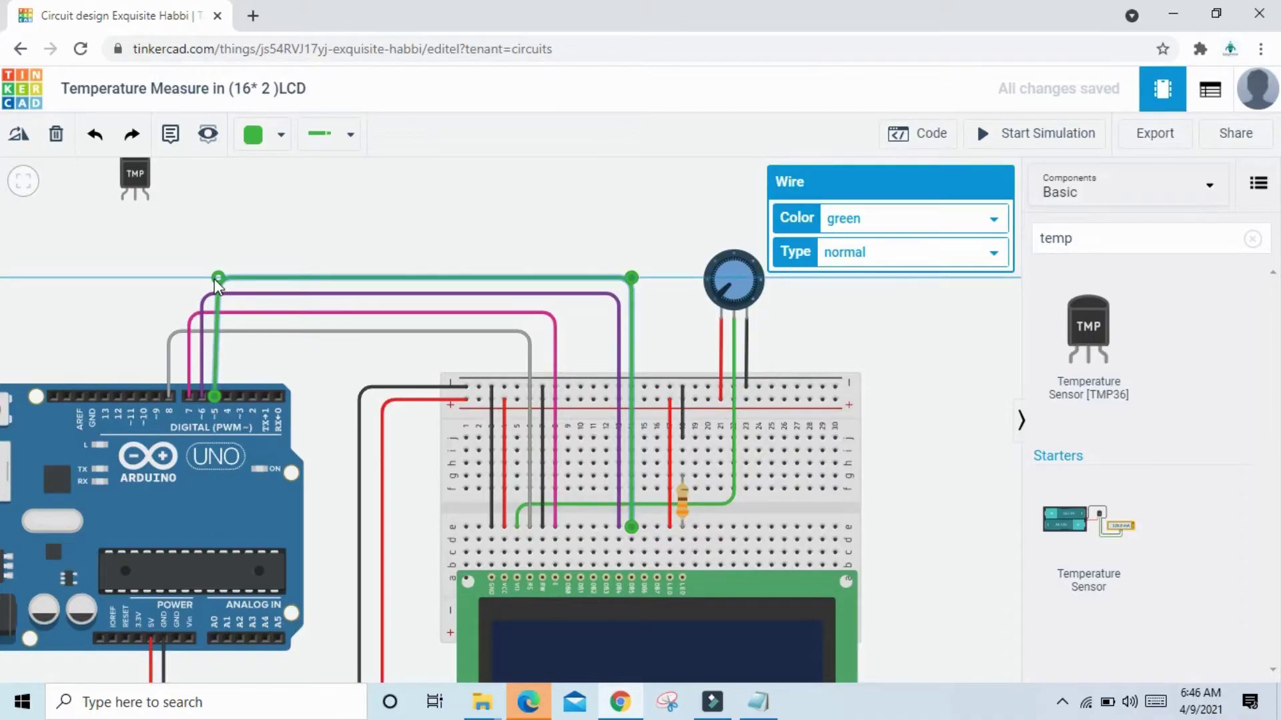
pyautogui.click(879, 226)
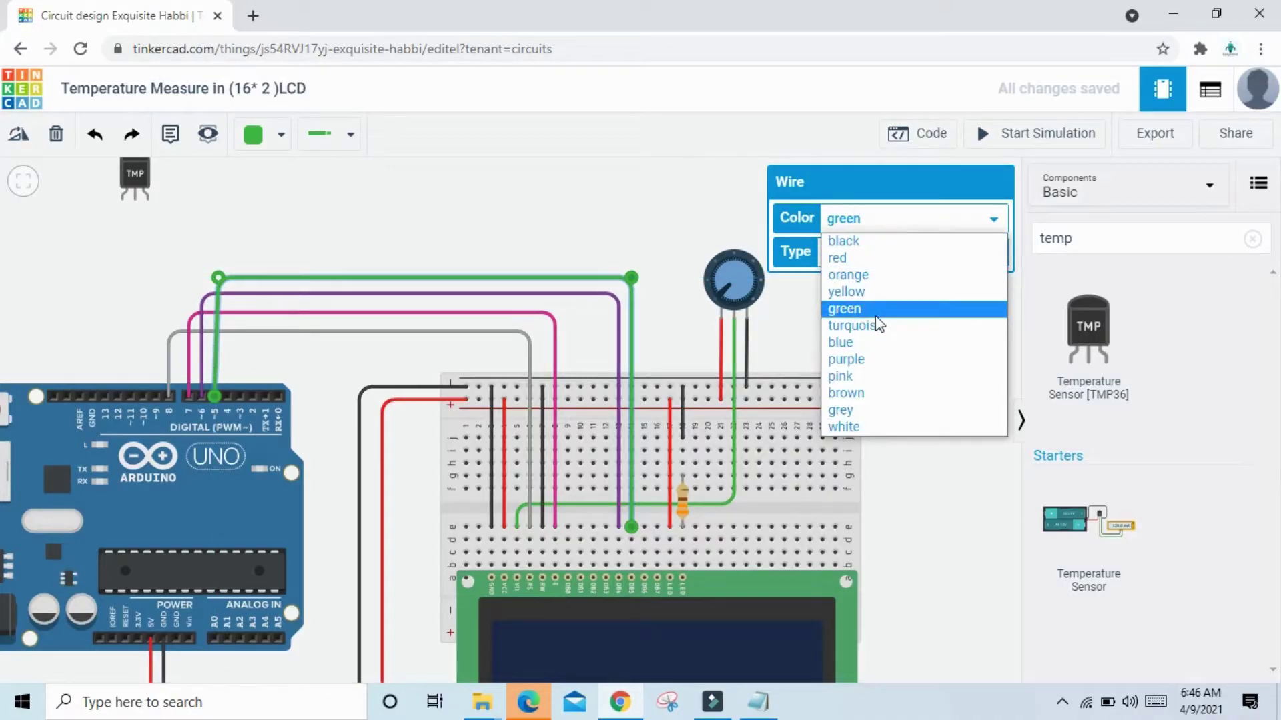
pyautogui.click(861, 343)
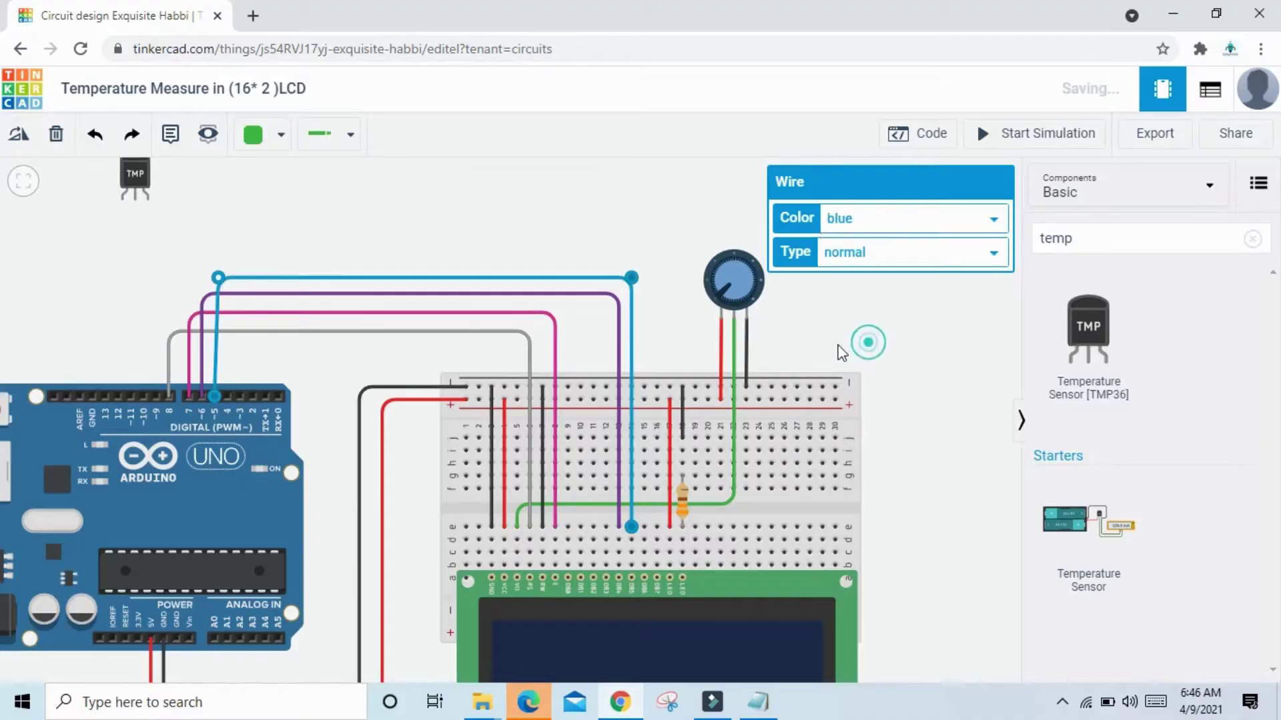
pyautogui.click(643, 438)
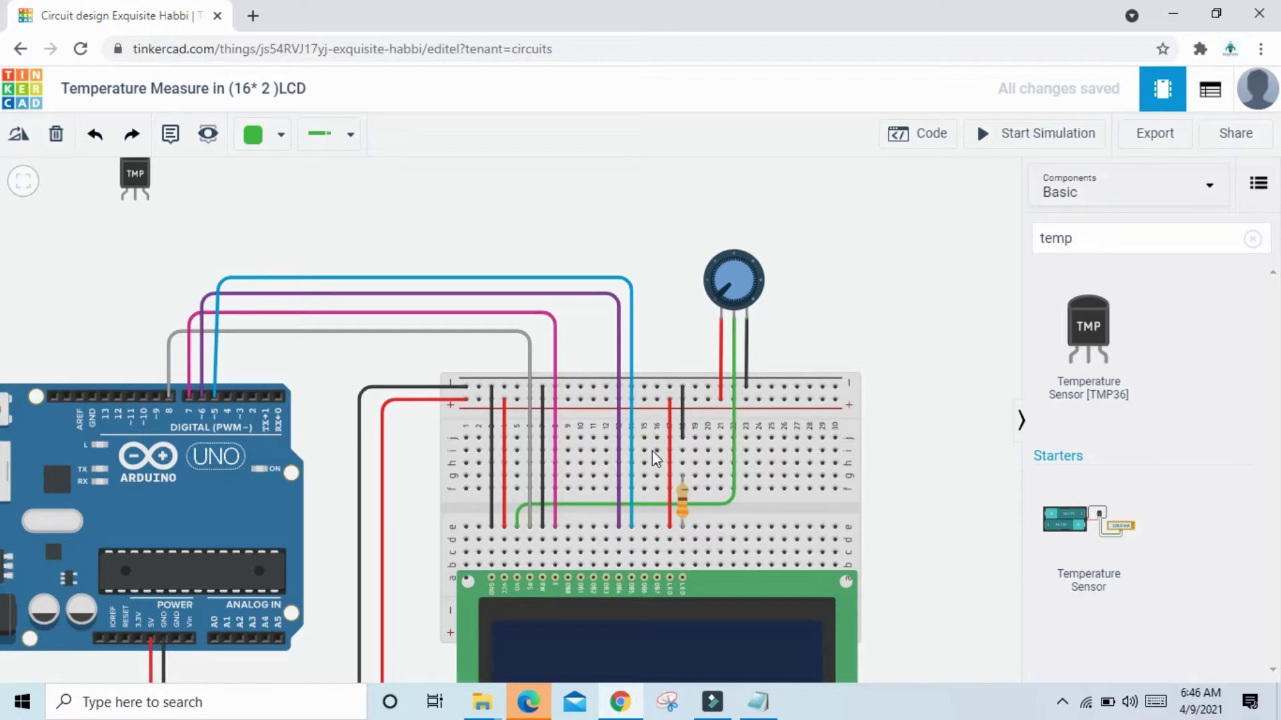
# Connect the next LCD column to Arduino pin 4 with a straightened yellow wire.
pyautogui.click(643, 526)
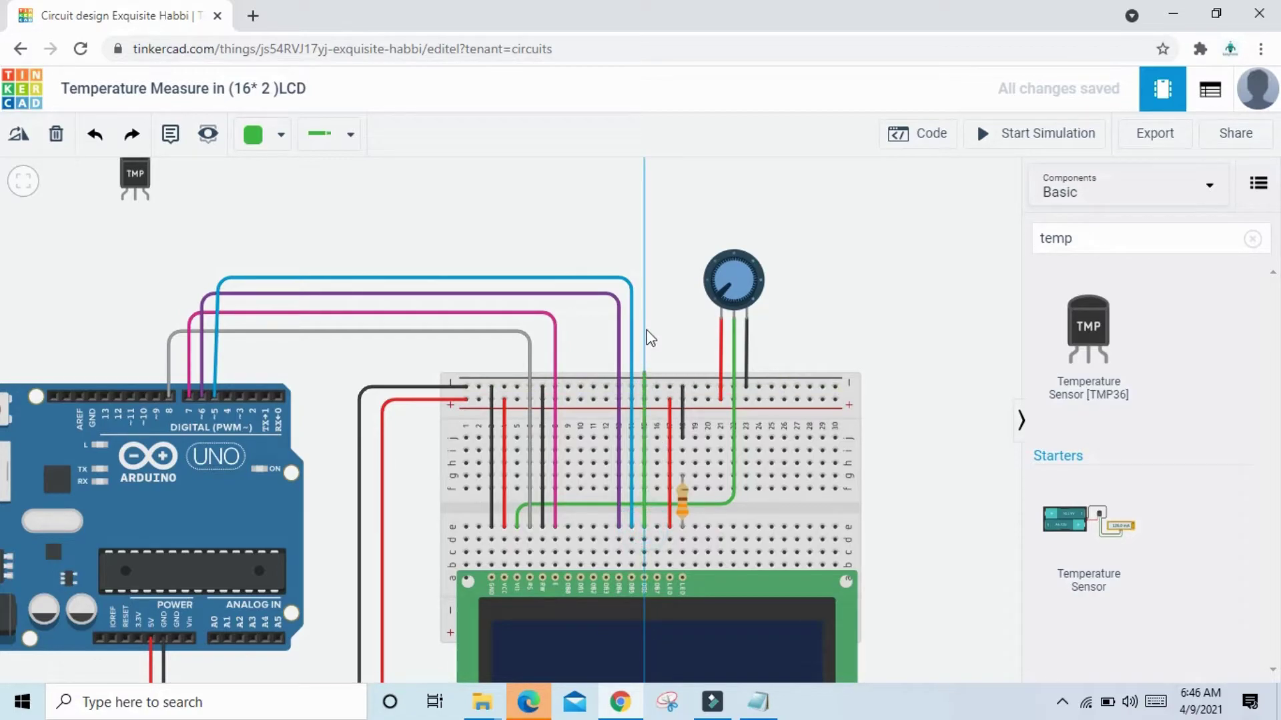
pyautogui.click(644, 261)
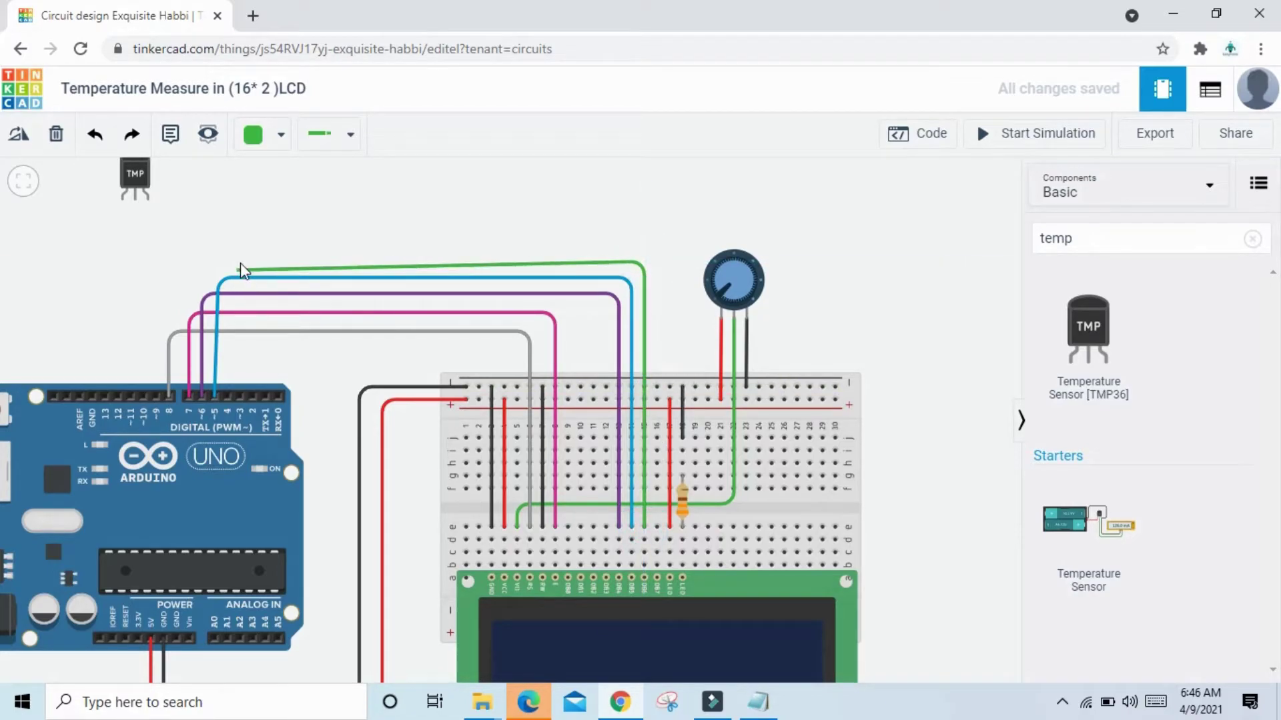
pyautogui.click(240, 263)
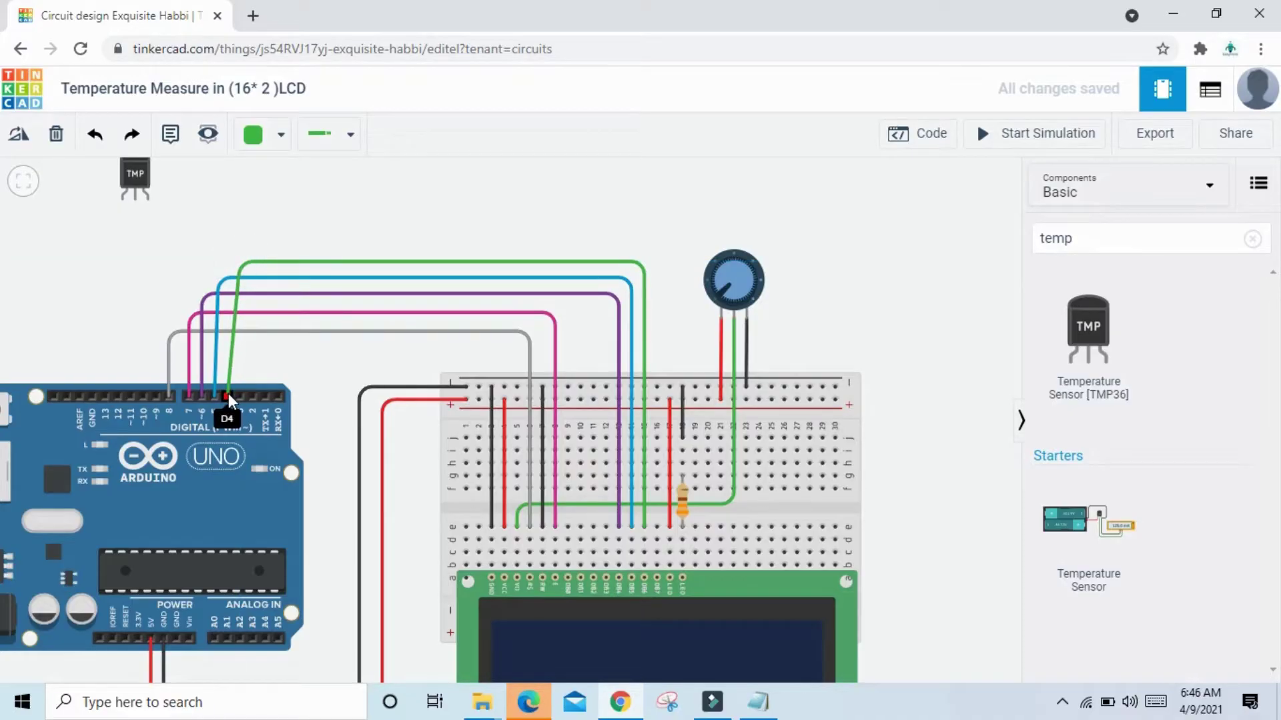
pyautogui.click(228, 396)
pyautogui.moveTo(240, 261); pyautogui.dragTo(231, 262)
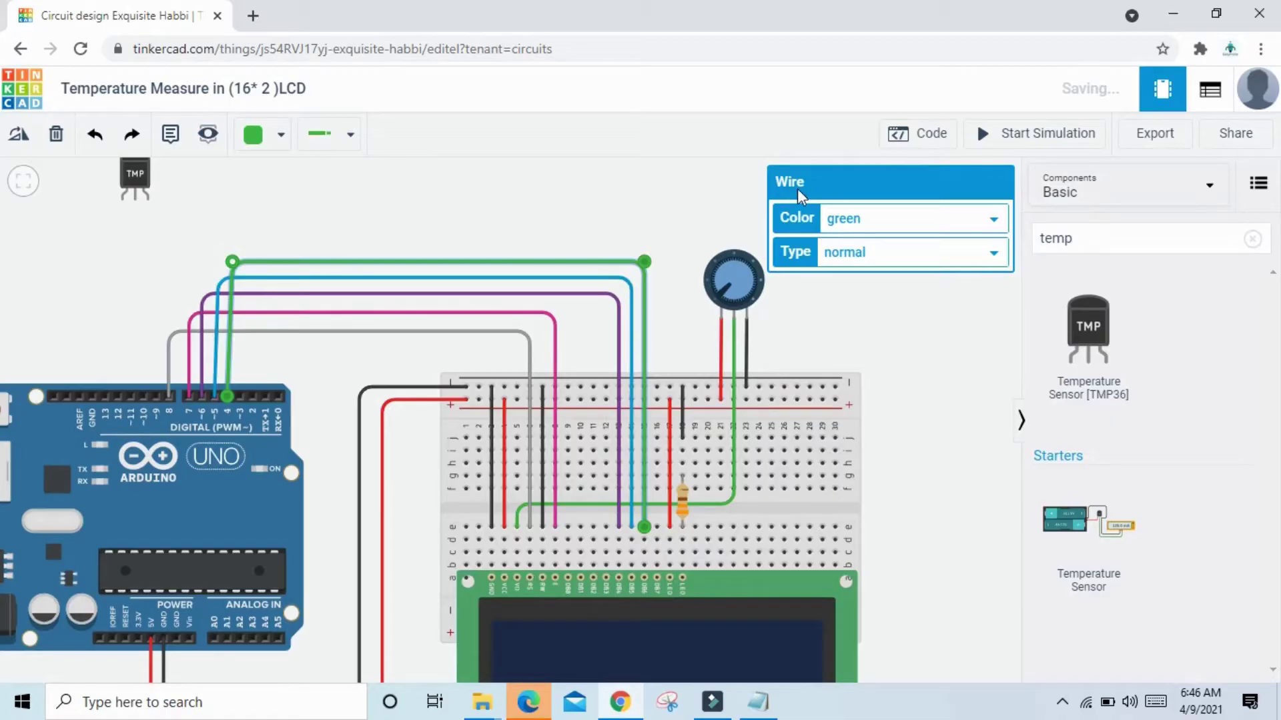
pyautogui.click(856, 220)
pyautogui.click(858, 291)
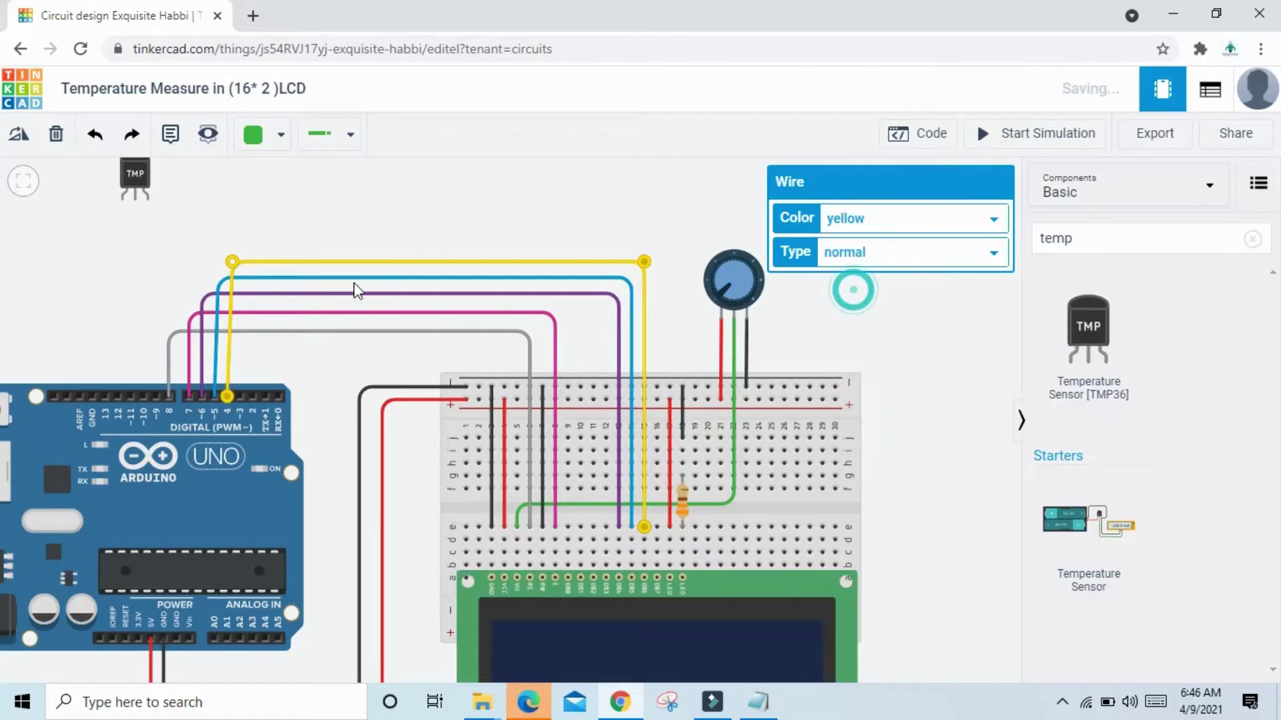
pyautogui.click(220, 290)
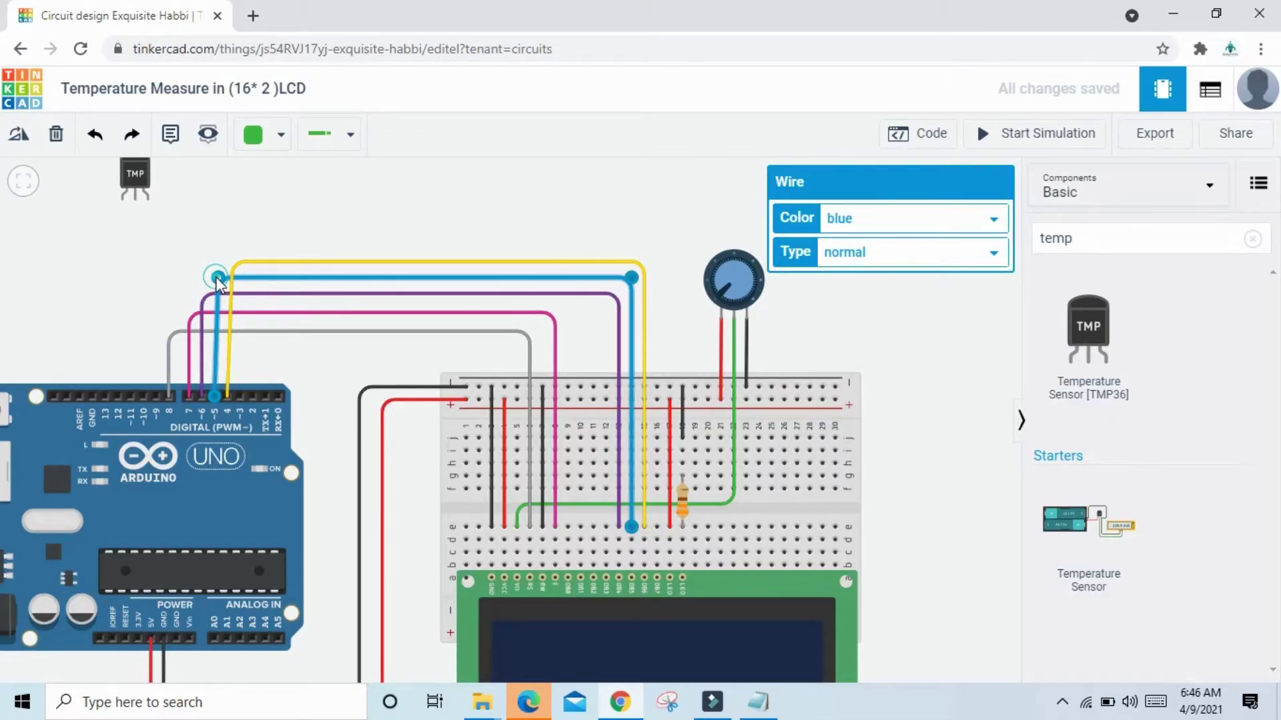
pyautogui.click(234, 263)
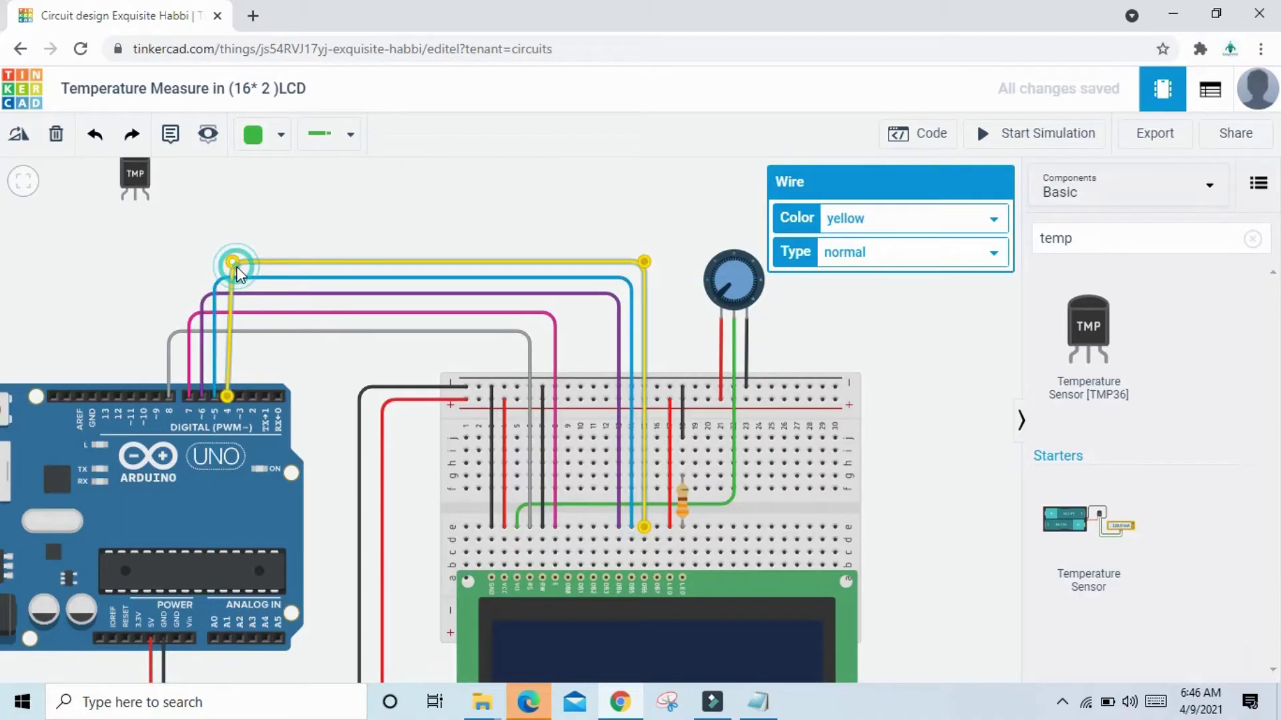
pyautogui.moveTo(234, 262); pyautogui.dragTo(227, 262)
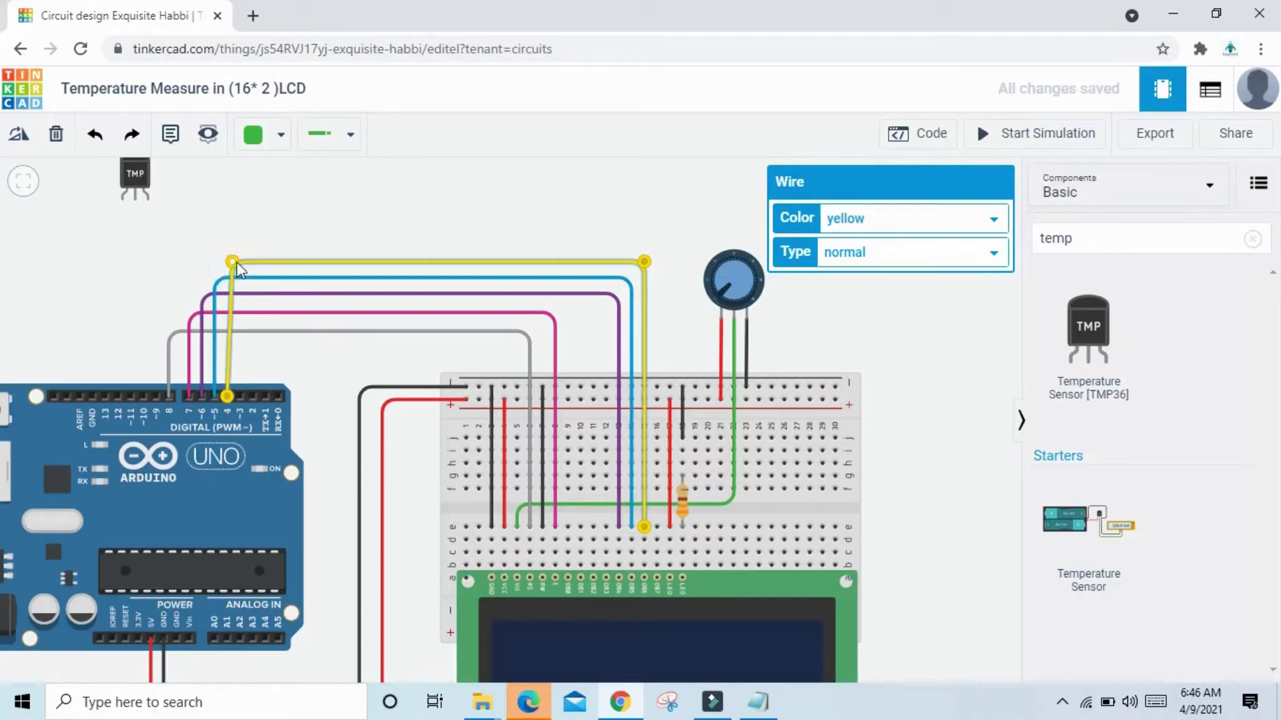
pyautogui.click(408, 229)
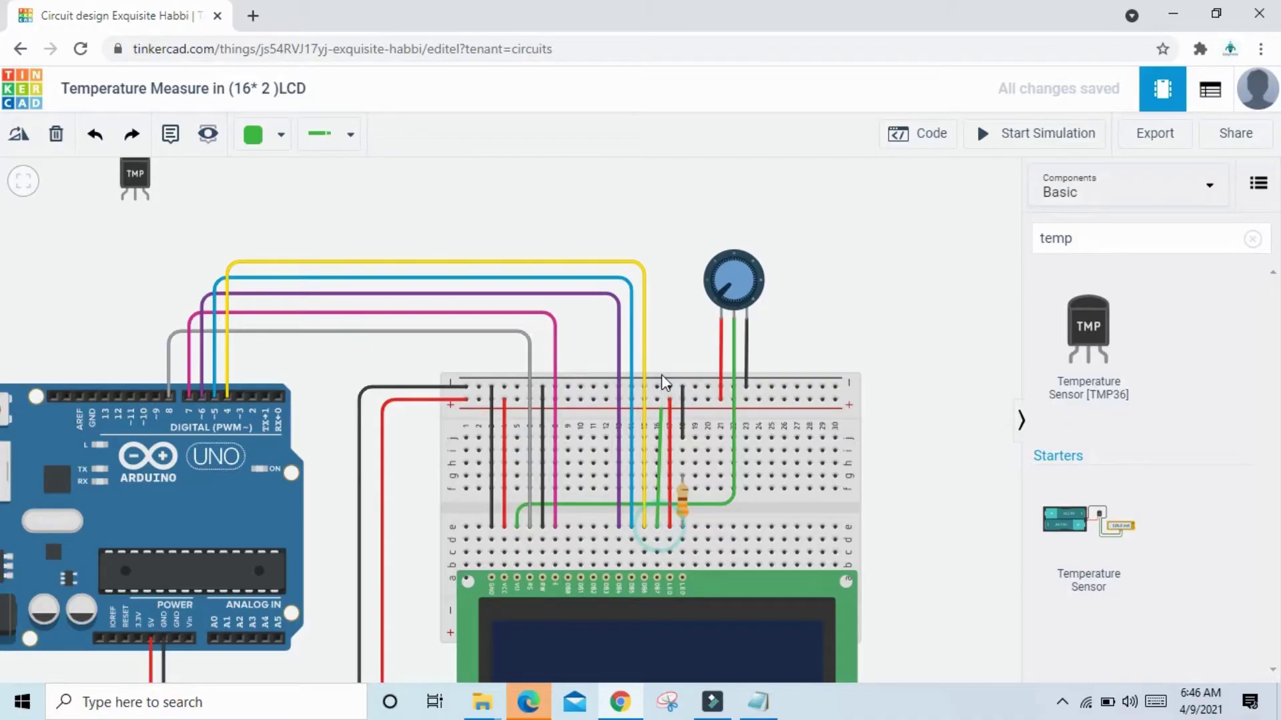
# Run an orange wire from the following LCD column to Arduino pin 3.
pyautogui.moveTo(663, 382); pyautogui.dragTo(659, 265)
pyautogui.click(658, 252)
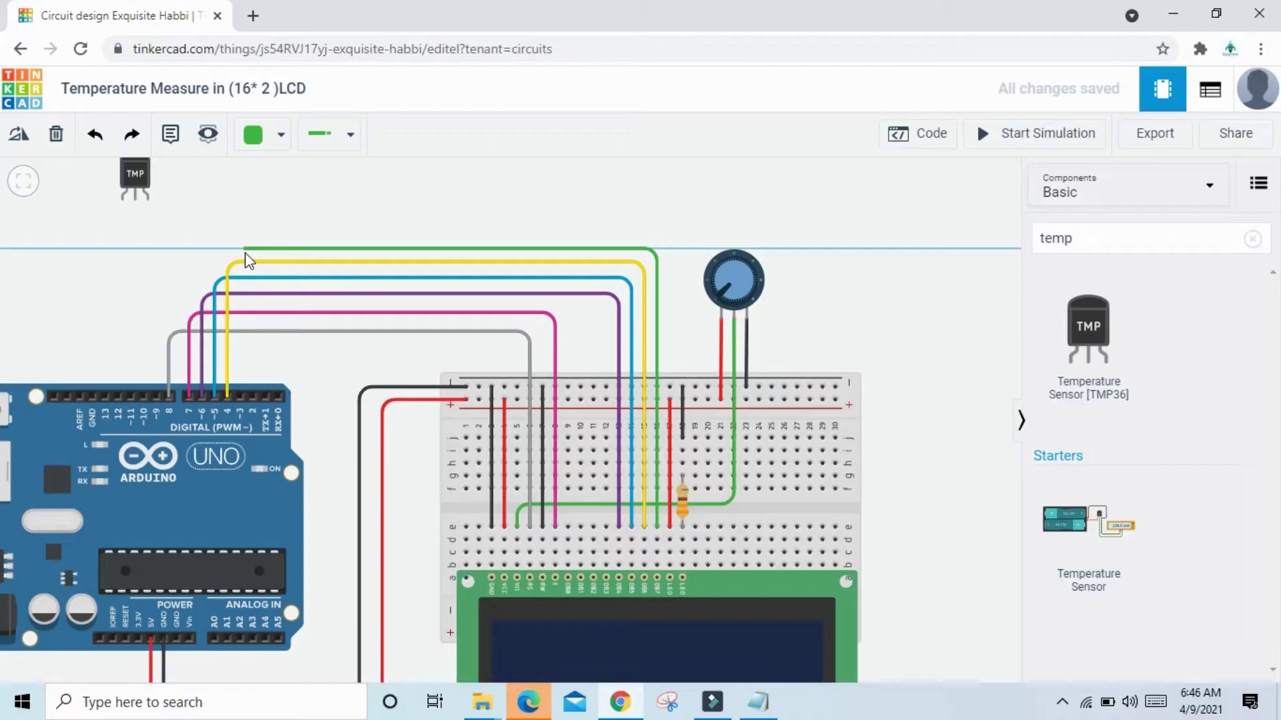
pyautogui.click(246, 252)
pyautogui.click(240, 397)
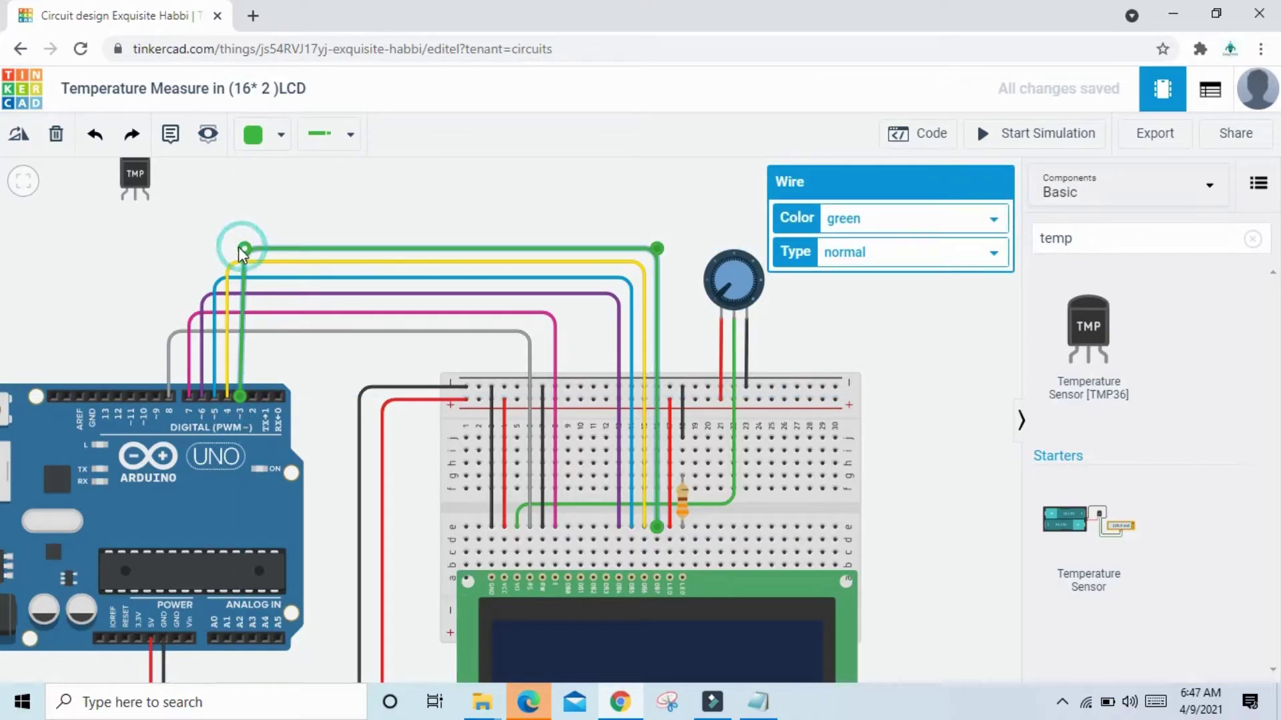
pyautogui.moveTo(242, 247); pyautogui.dragTo(239, 247)
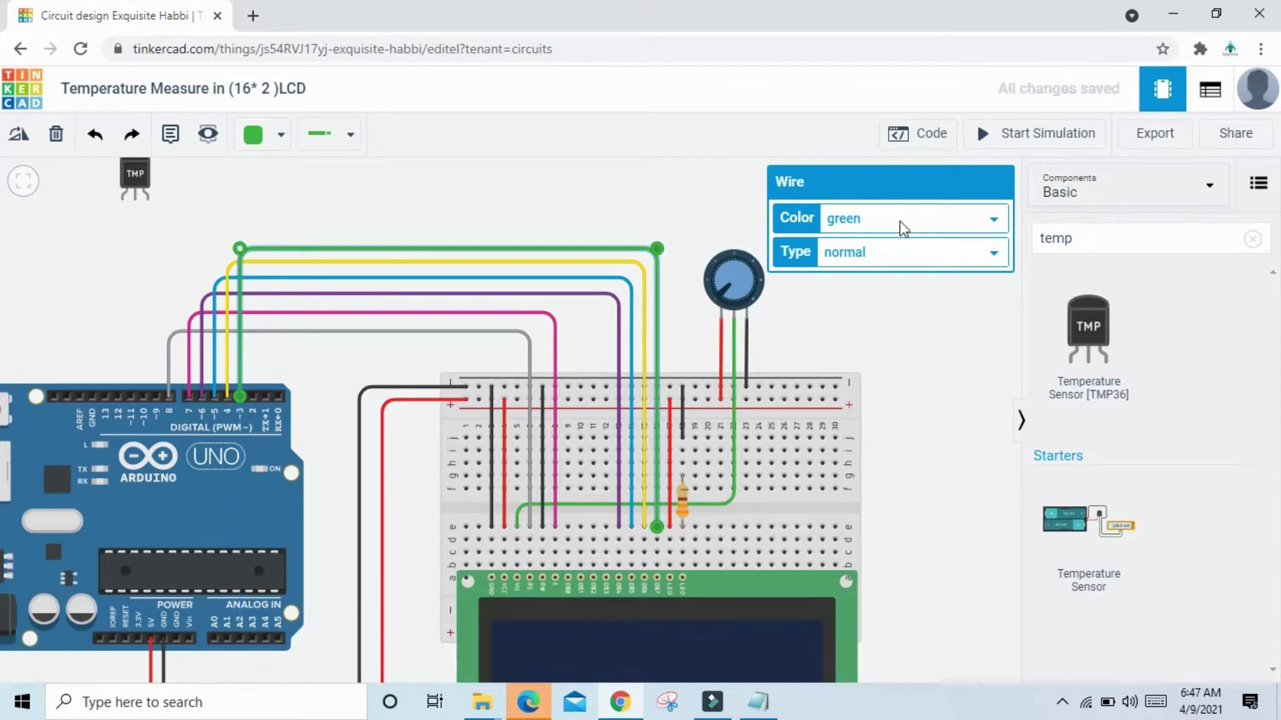
pyautogui.click(901, 220)
pyautogui.click(894, 276)
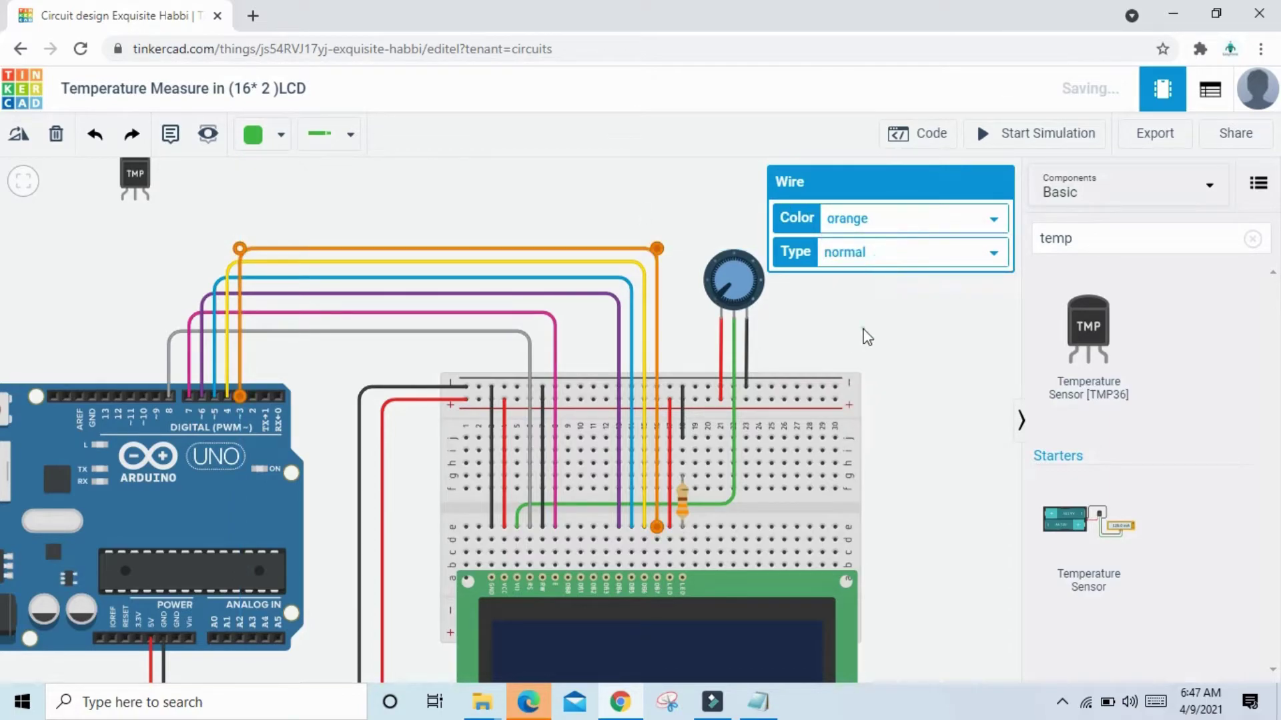
# Finish colouring the pin 3 wire orange and move the TMP36 up above the circuit.
pyautogui.click(944, 359)
pyautogui.scroll(-1, 944, 359)
pyautogui.scroll(-1, 945, 359)
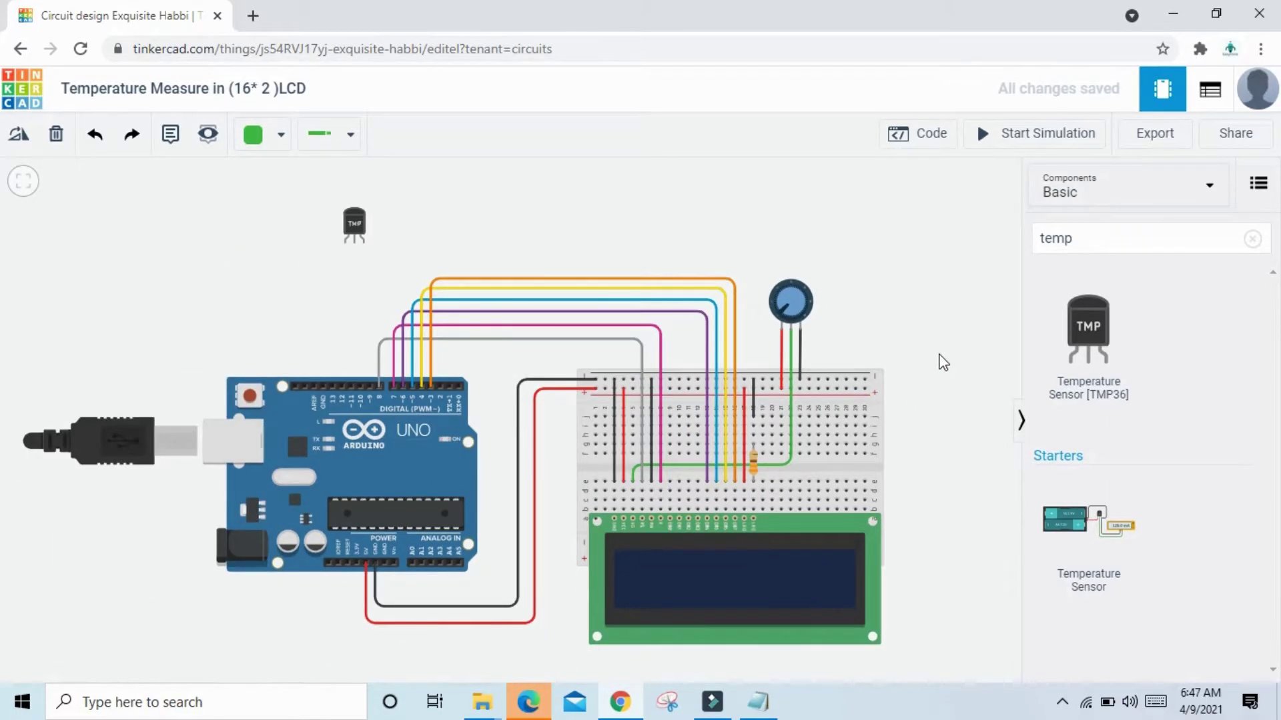
pyautogui.scroll(1, 845, 314)
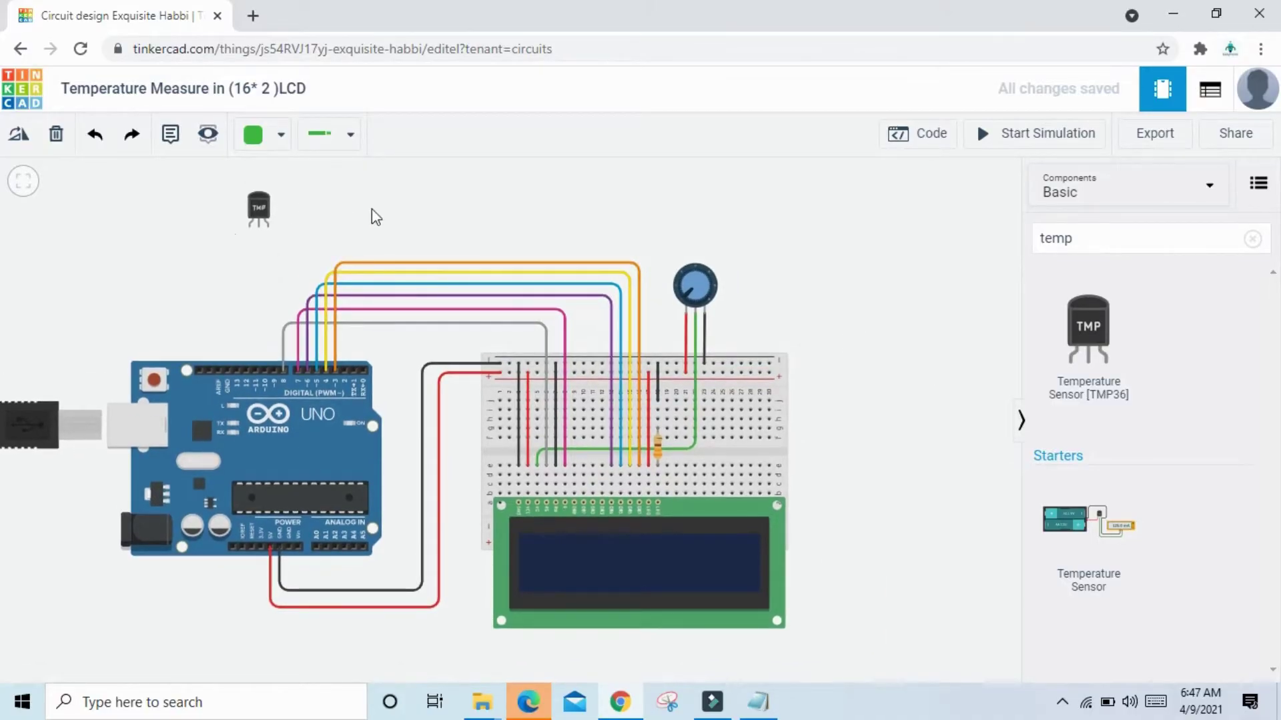
pyautogui.moveTo(259, 209)
pyautogui.mouseDown()
pyautogui.moveTo(254, 181)
pyautogui.moveTo(258, 190)
pyautogui.mouseUp()
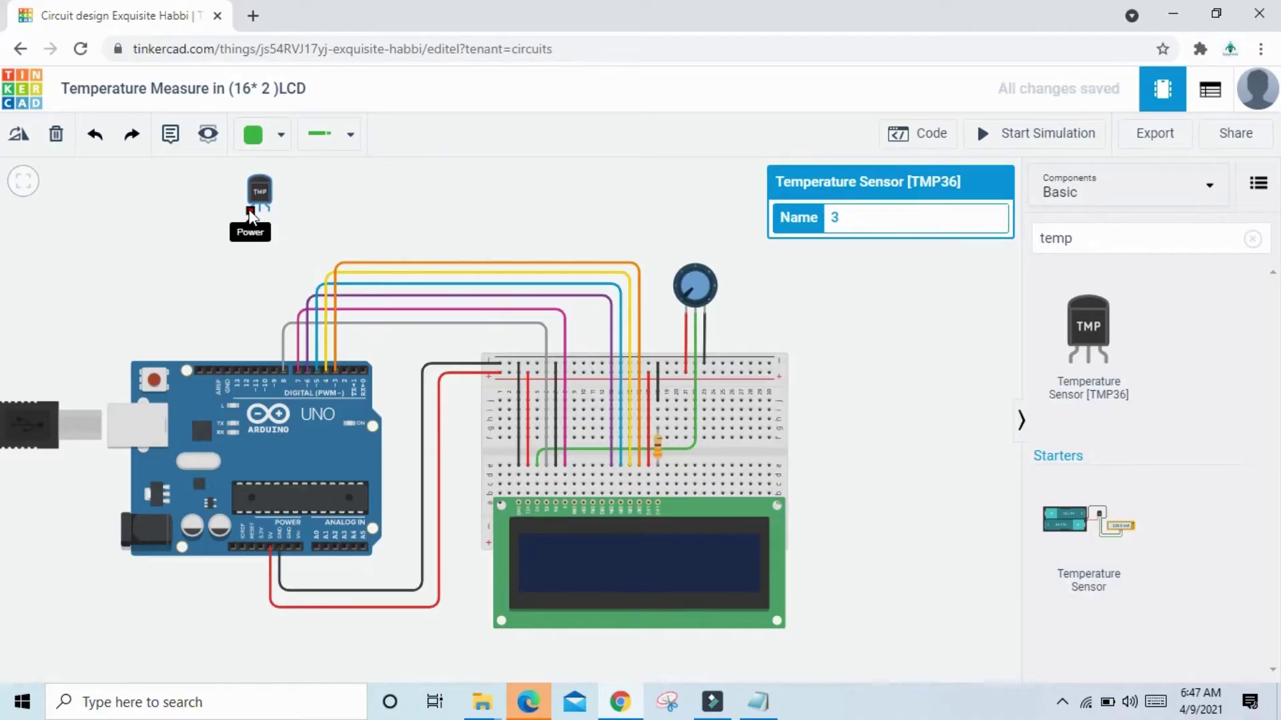
# Route a levelled wire from the TMP36 Power pin to the breadboard's top rail.
pyautogui.click(250, 210)
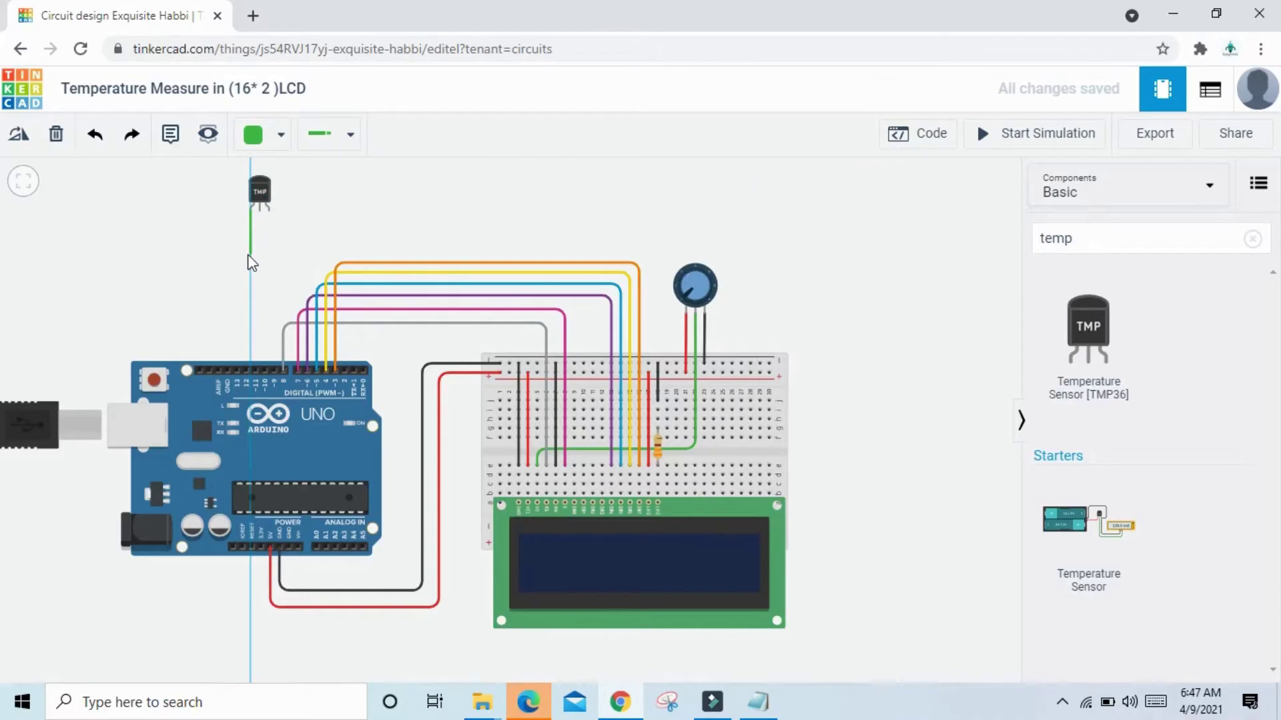
pyautogui.click(249, 252)
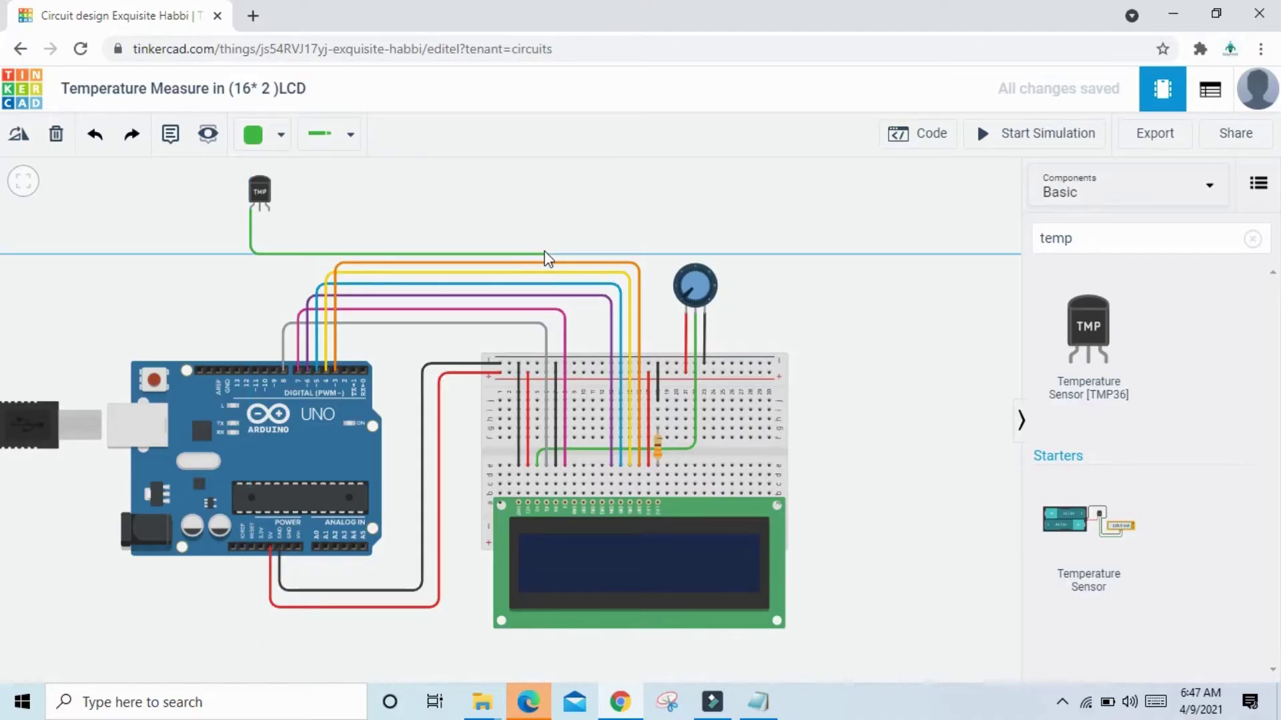
pyautogui.click(579, 254)
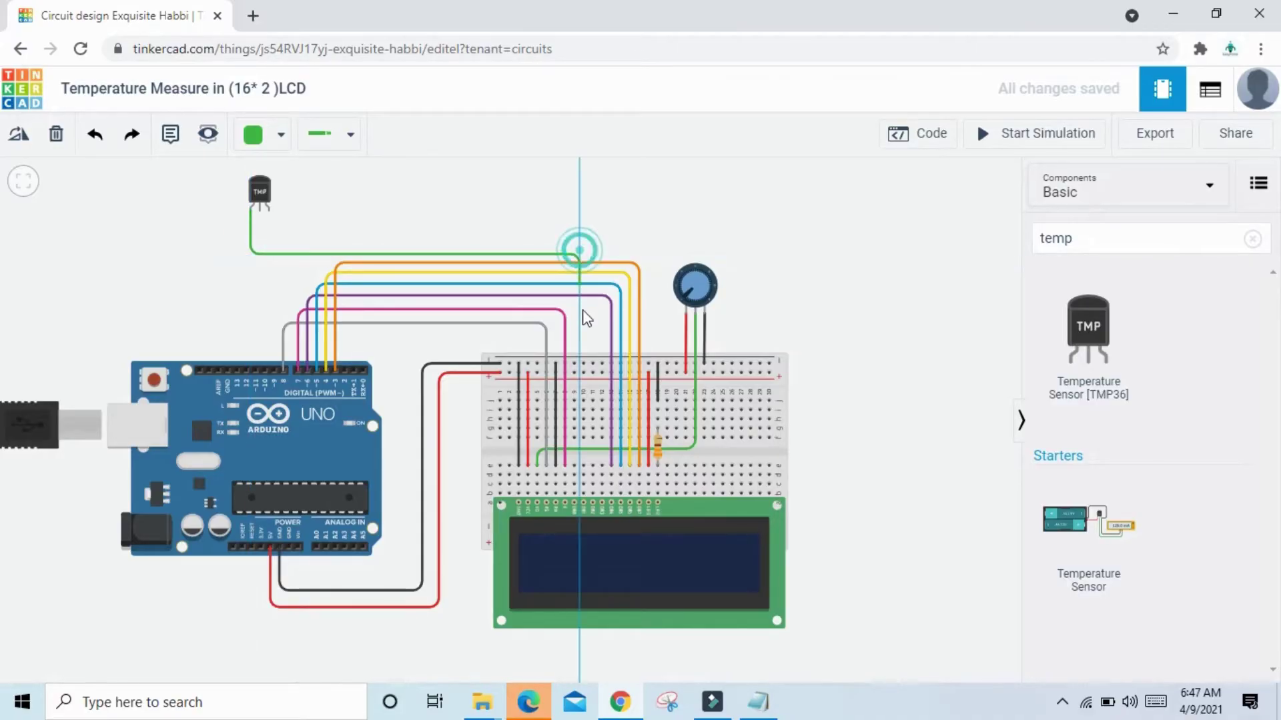
pyautogui.click(583, 371)
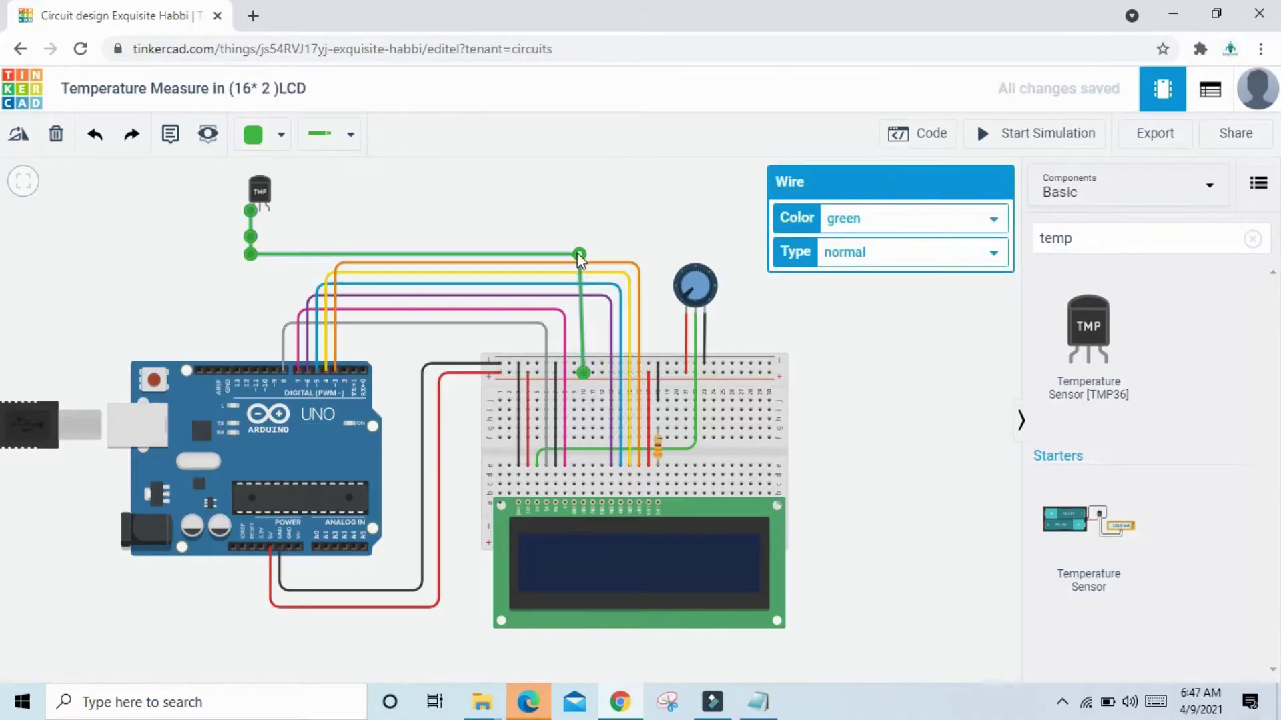
pyautogui.moveTo(581, 248); pyautogui.dragTo(583, 245)
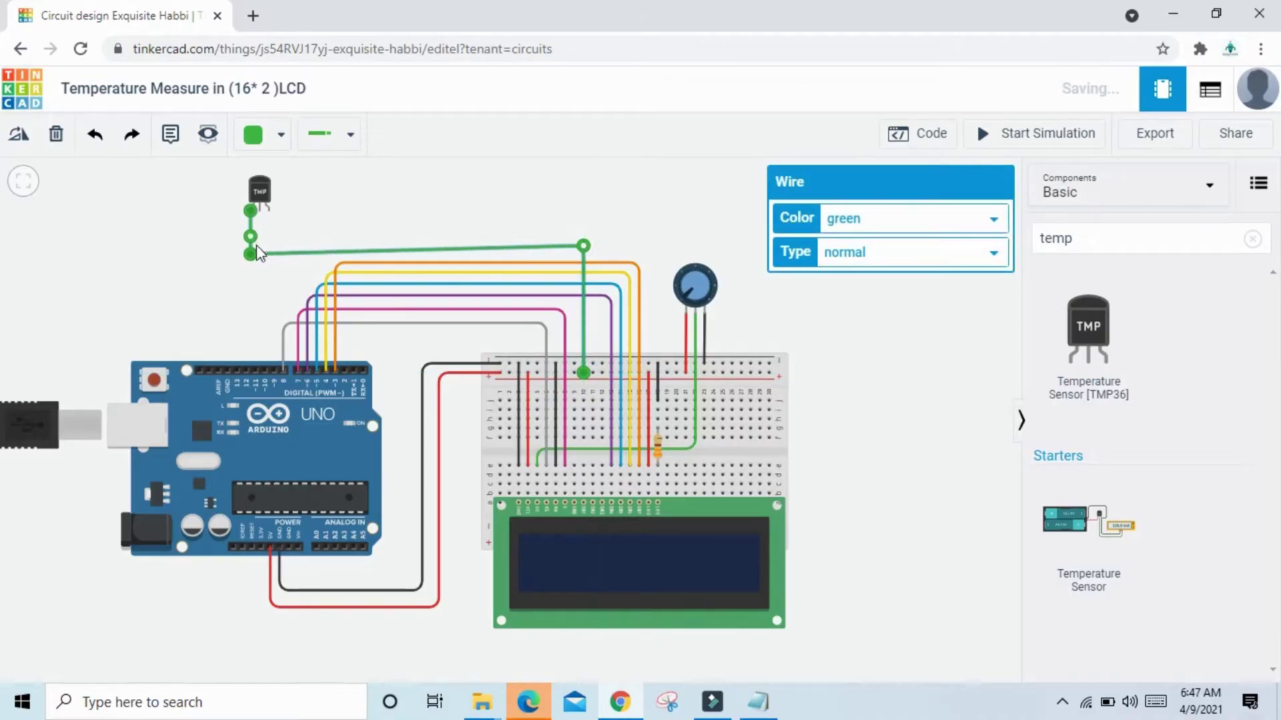
pyautogui.moveTo(251, 254); pyautogui.dragTo(251, 246)
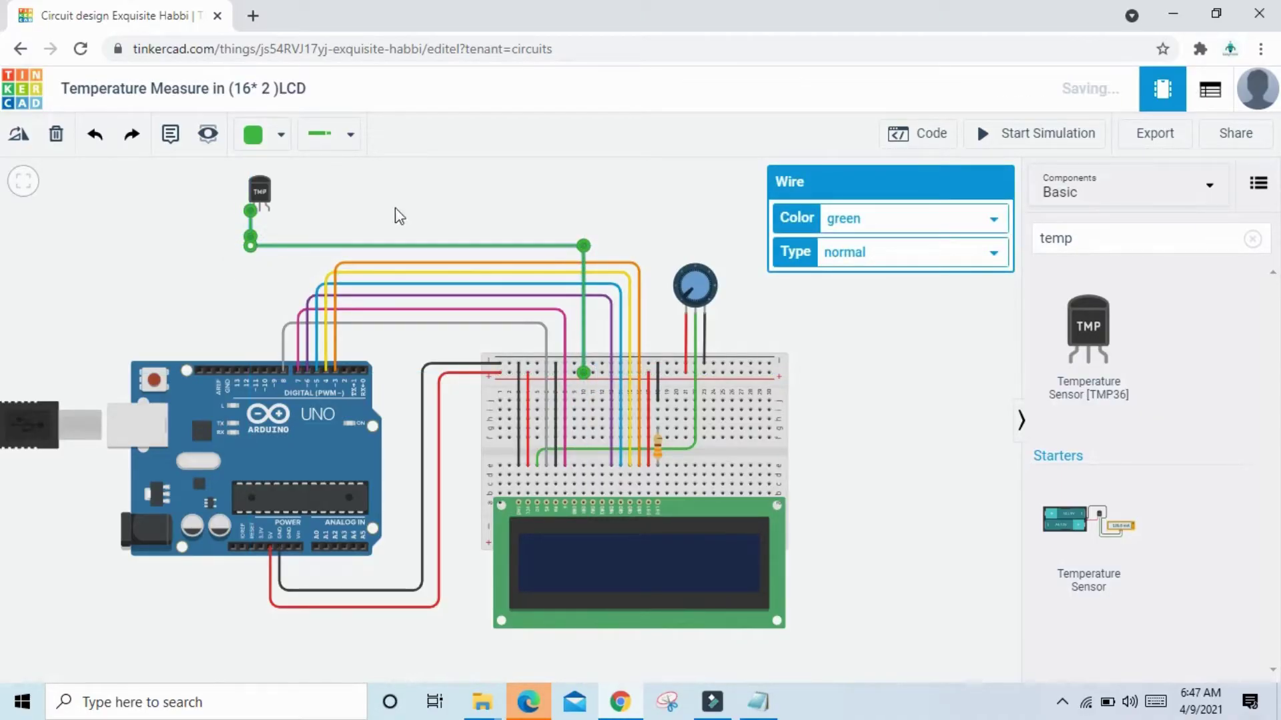
pyautogui.click(854, 222)
# Make the power wire red and run a black ground wire to the breadboard rail.
pyautogui.click(852, 257)
pyautogui.click(473, 197)
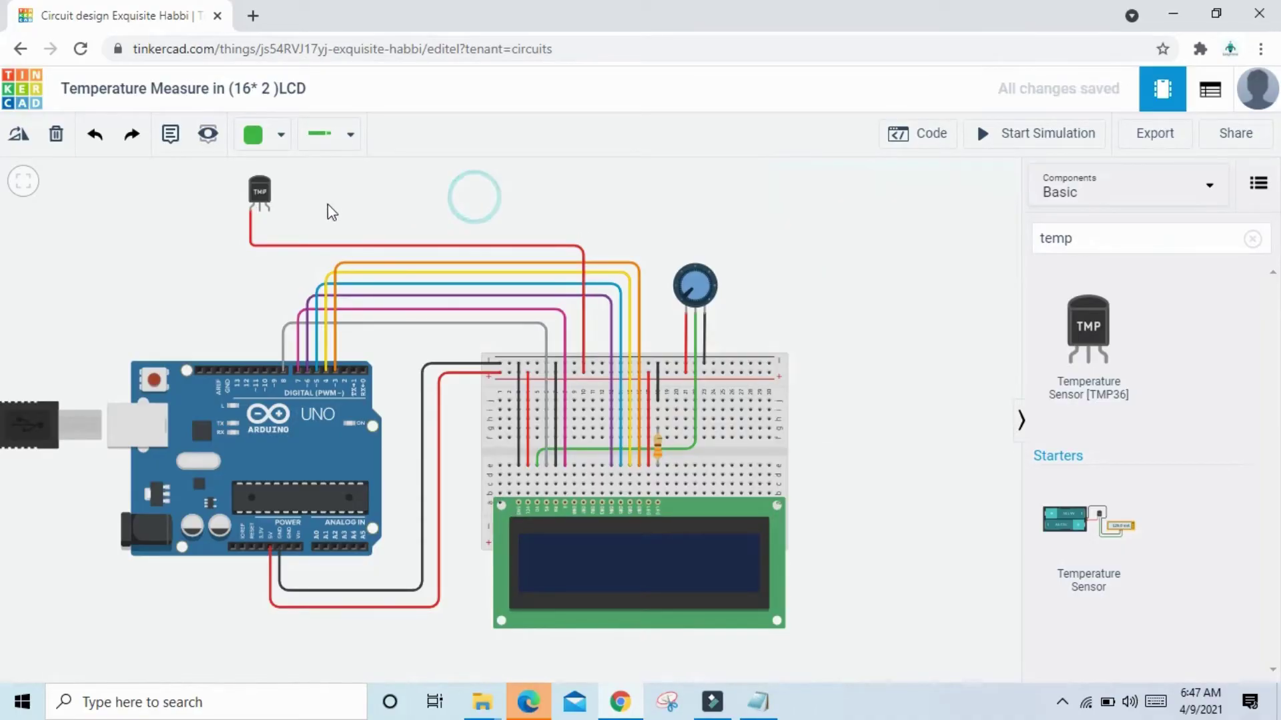
pyautogui.click(268, 210)
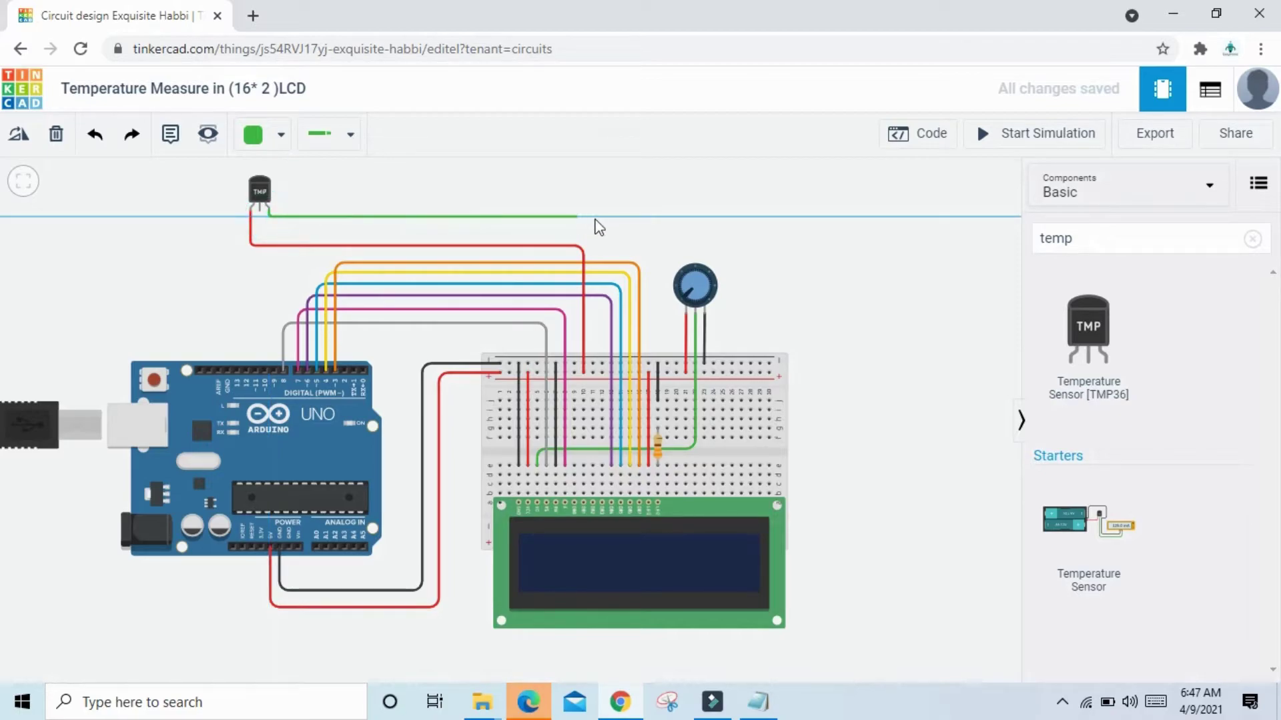
pyautogui.click(602, 217)
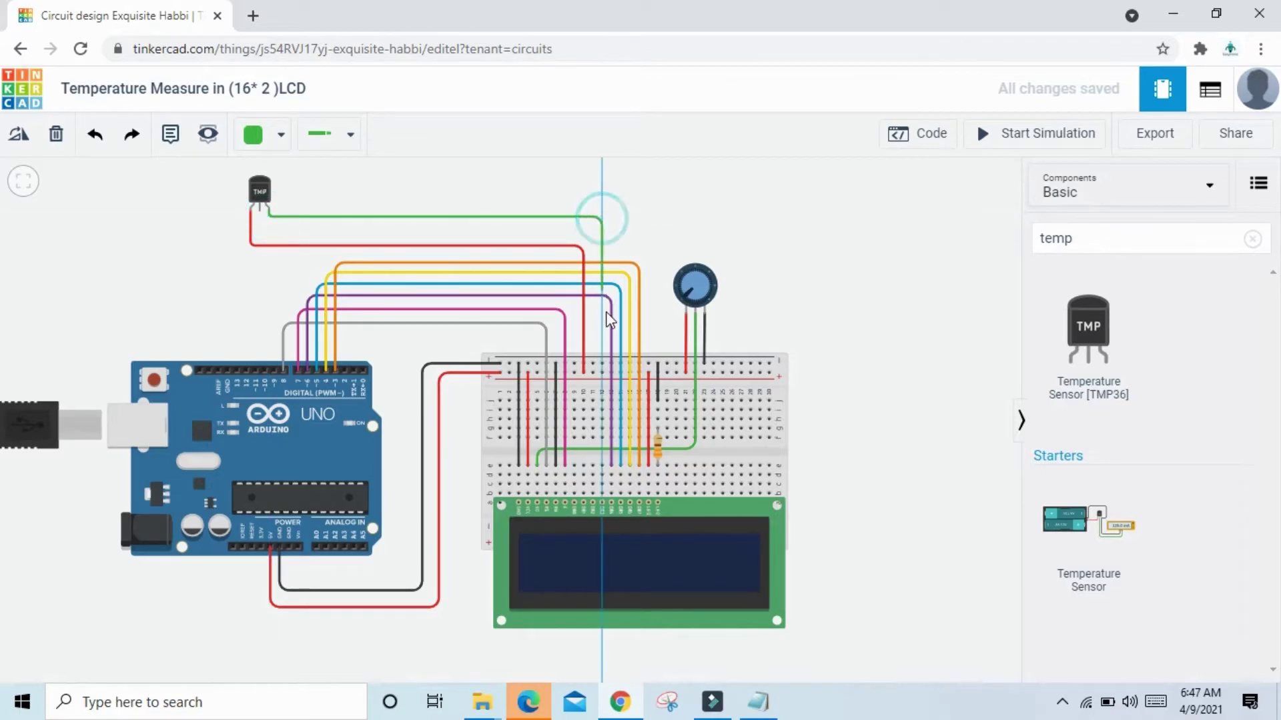
pyautogui.click(602, 365)
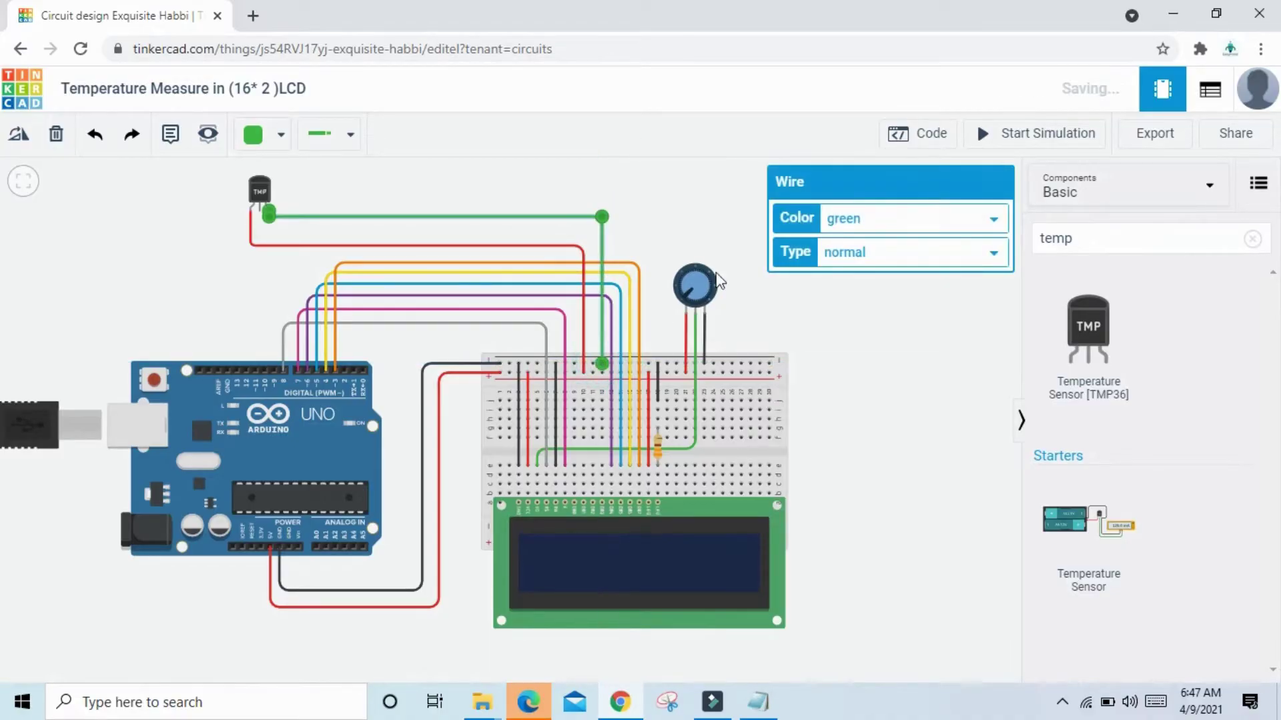
pyautogui.click(863, 220)
pyautogui.click(857, 317)
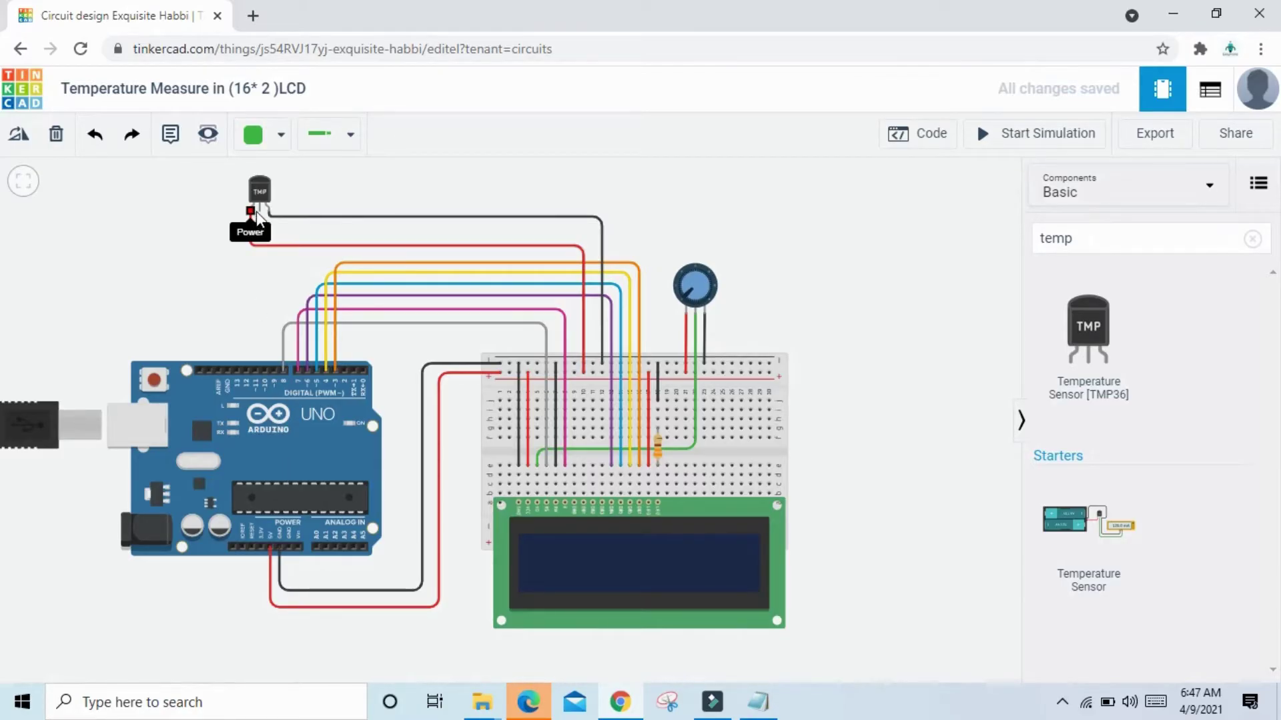
# Connect the TMP36 Vout pin to Arduino A0 with a turquoise wire routed below the board.
pyautogui.click(260, 214)
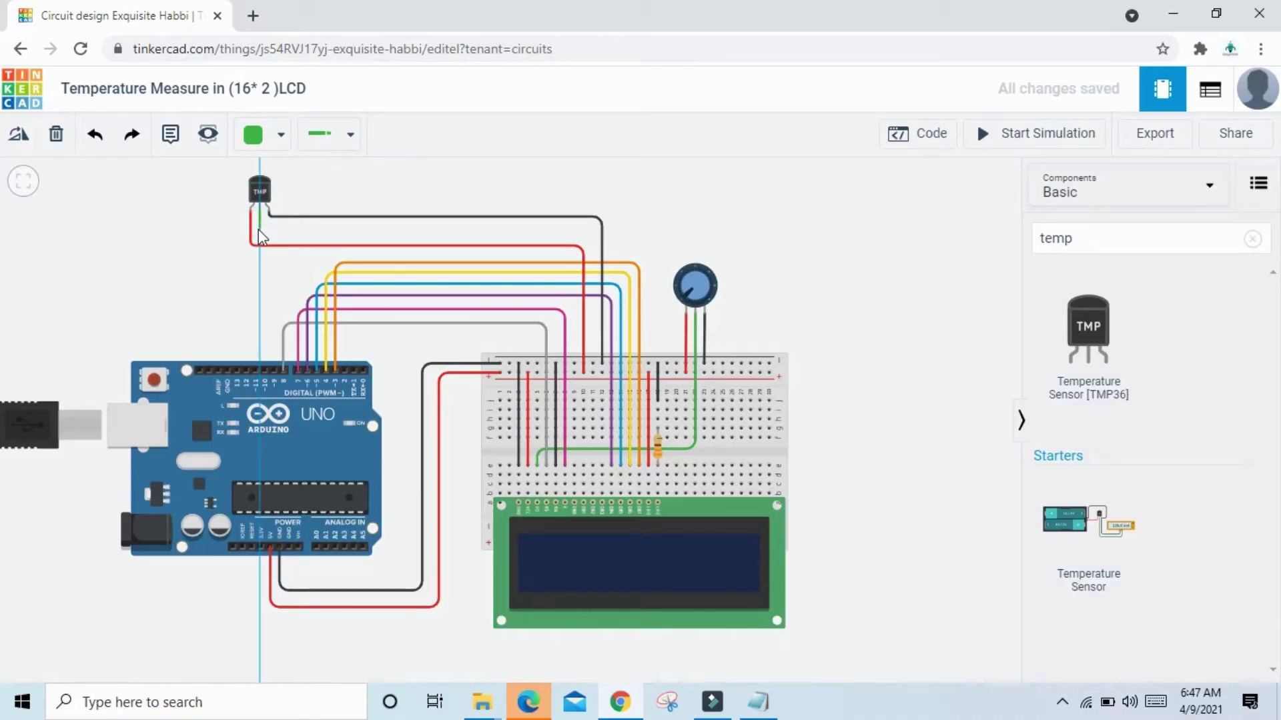
pyautogui.click(260, 231)
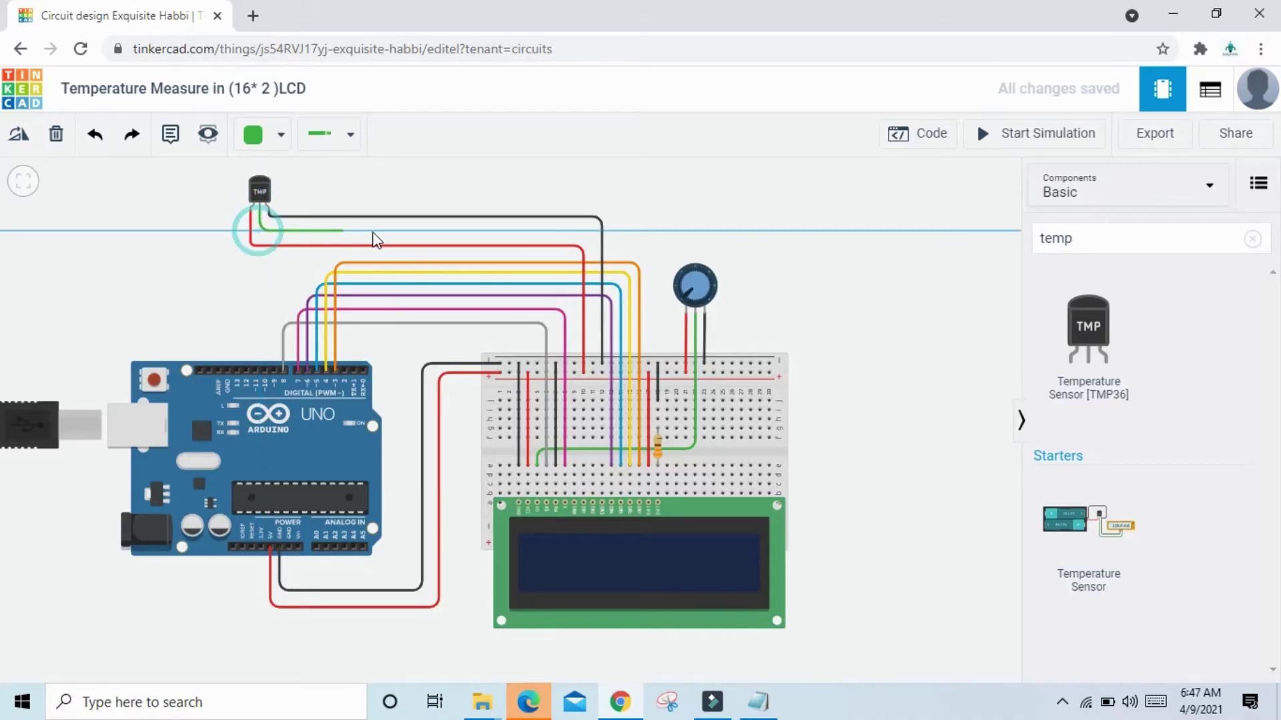
pyautogui.click(468, 231)
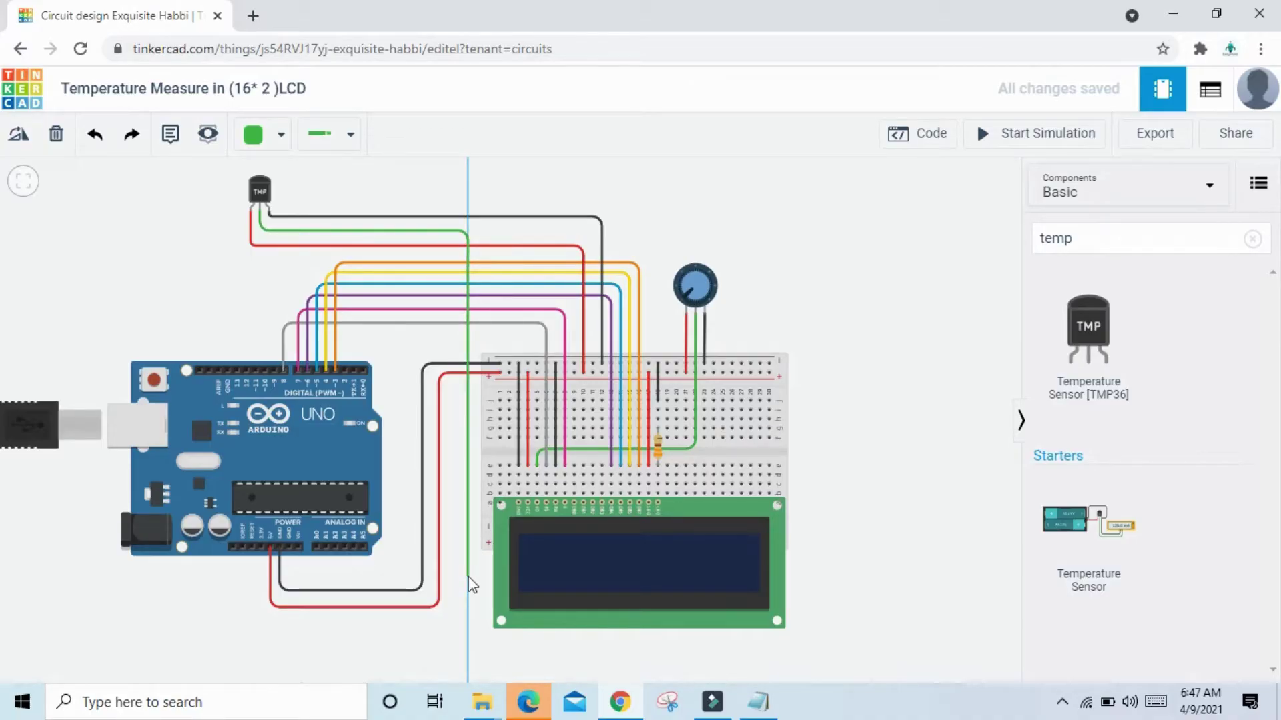
pyautogui.click(468, 576)
pyautogui.click(315, 575)
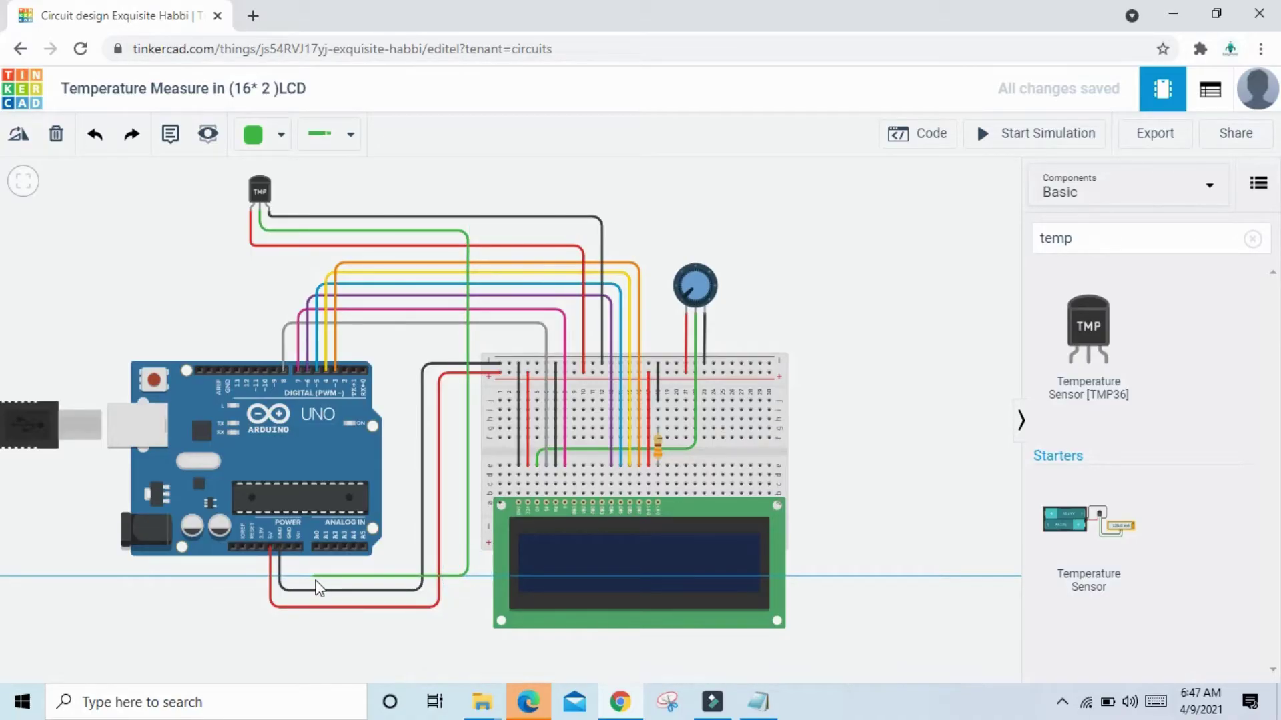
pyautogui.click(315, 547)
pyautogui.click(841, 252)
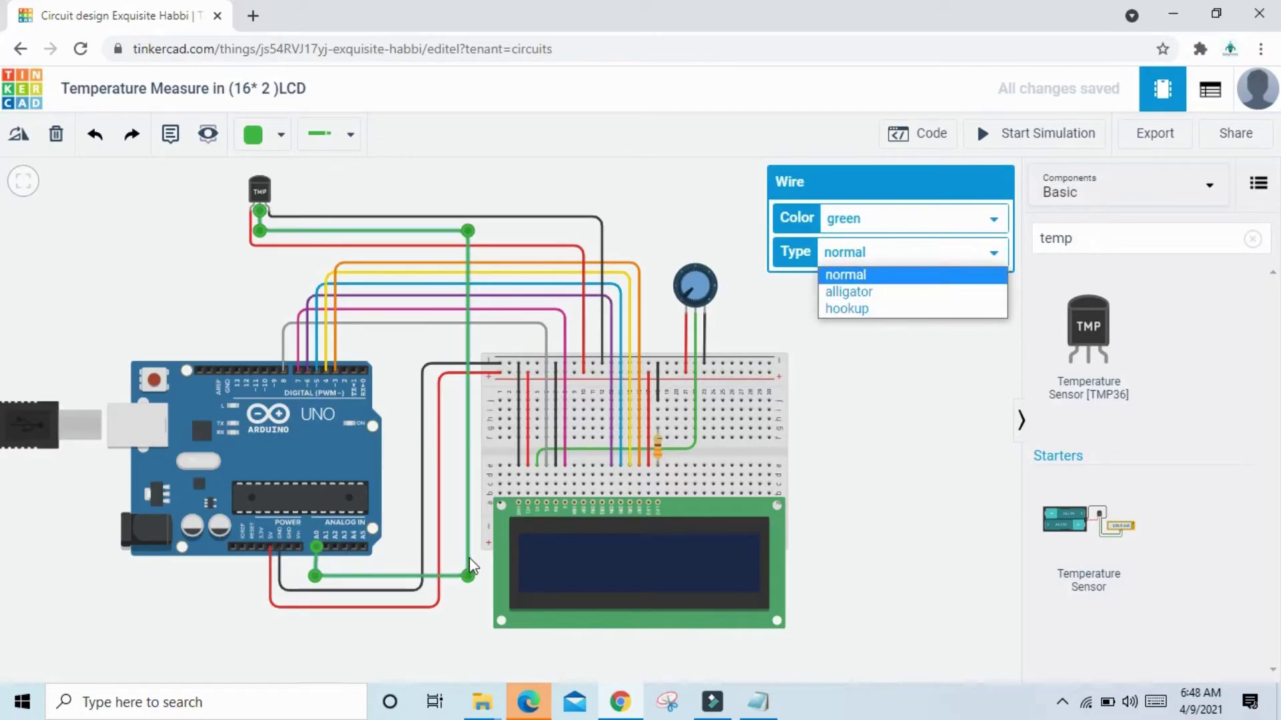
pyautogui.click(876, 220)
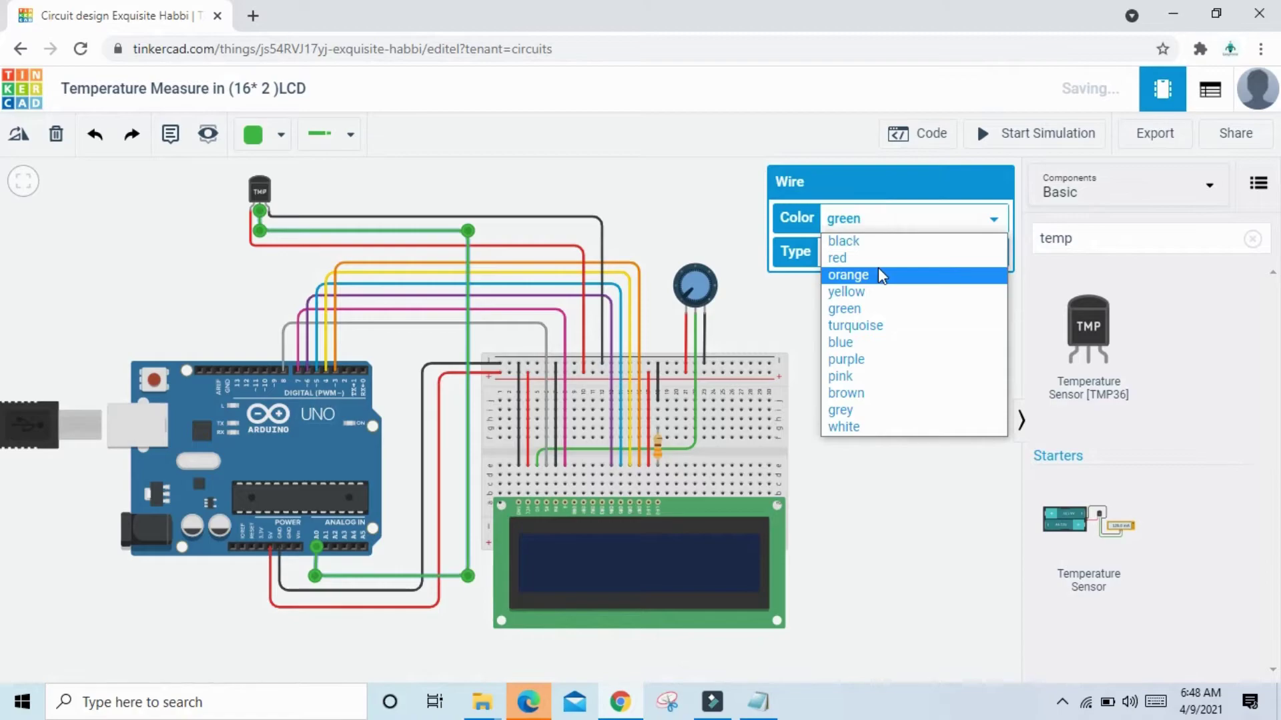
pyautogui.click(869, 325)
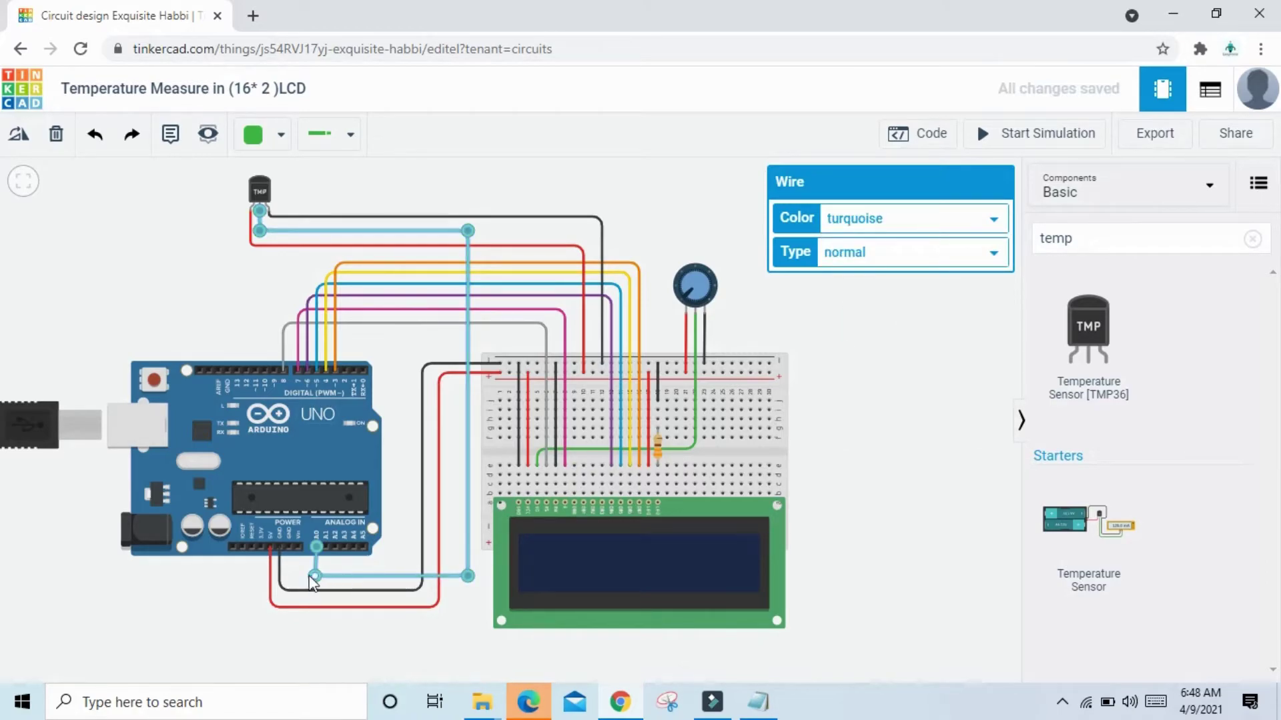
pyautogui.moveTo(315, 575); pyautogui.dragTo(318, 573)
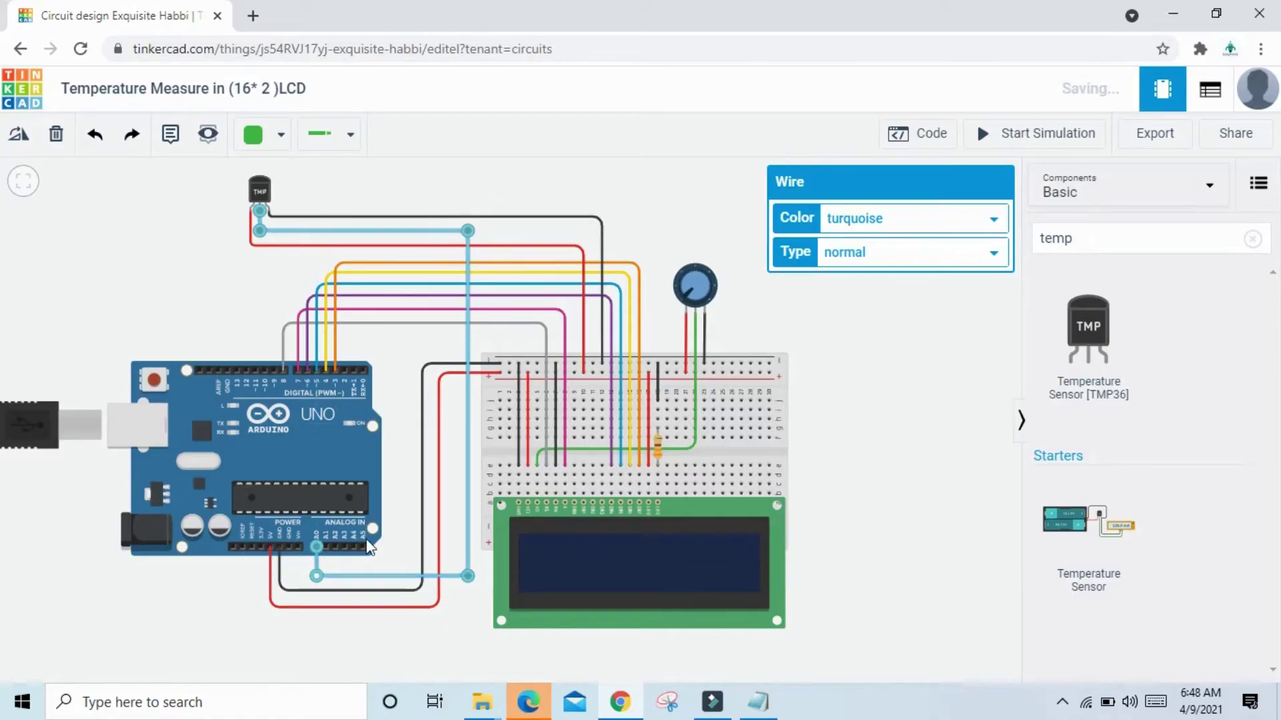
pyautogui.click(845, 451)
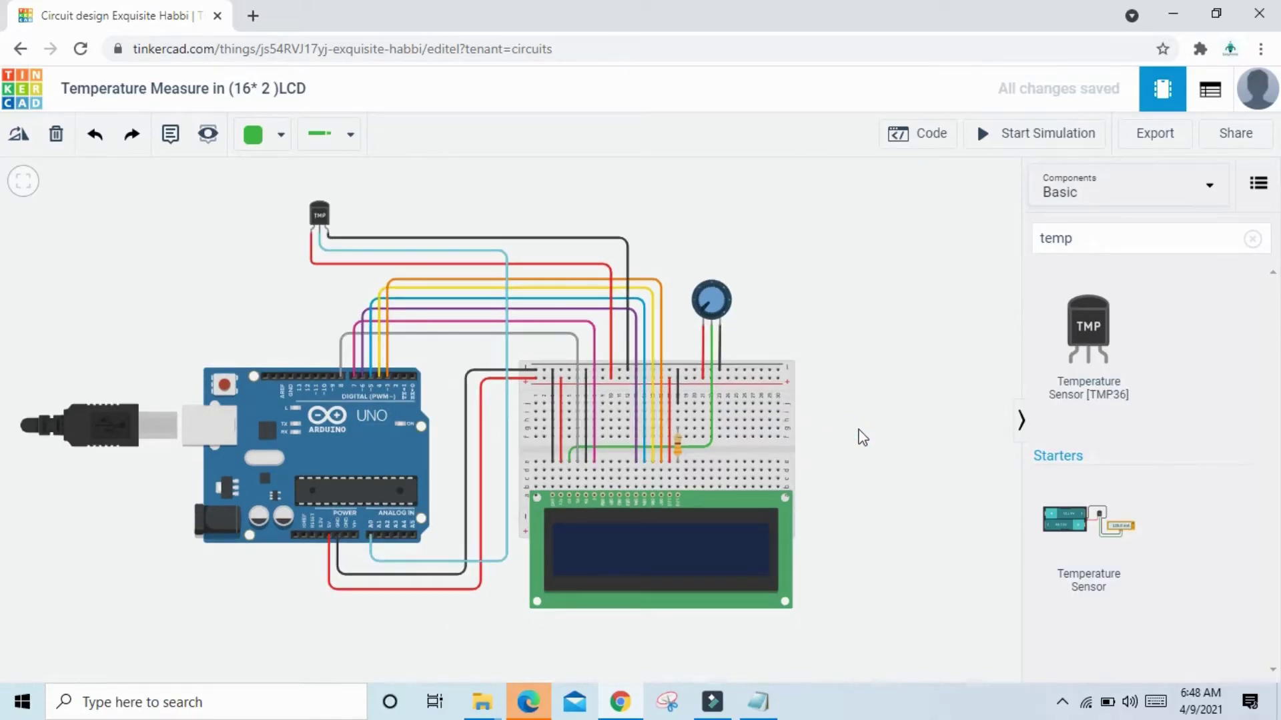
pyautogui.scroll(1, 862, 421)
pyautogui.scroll(1, 837, 360)
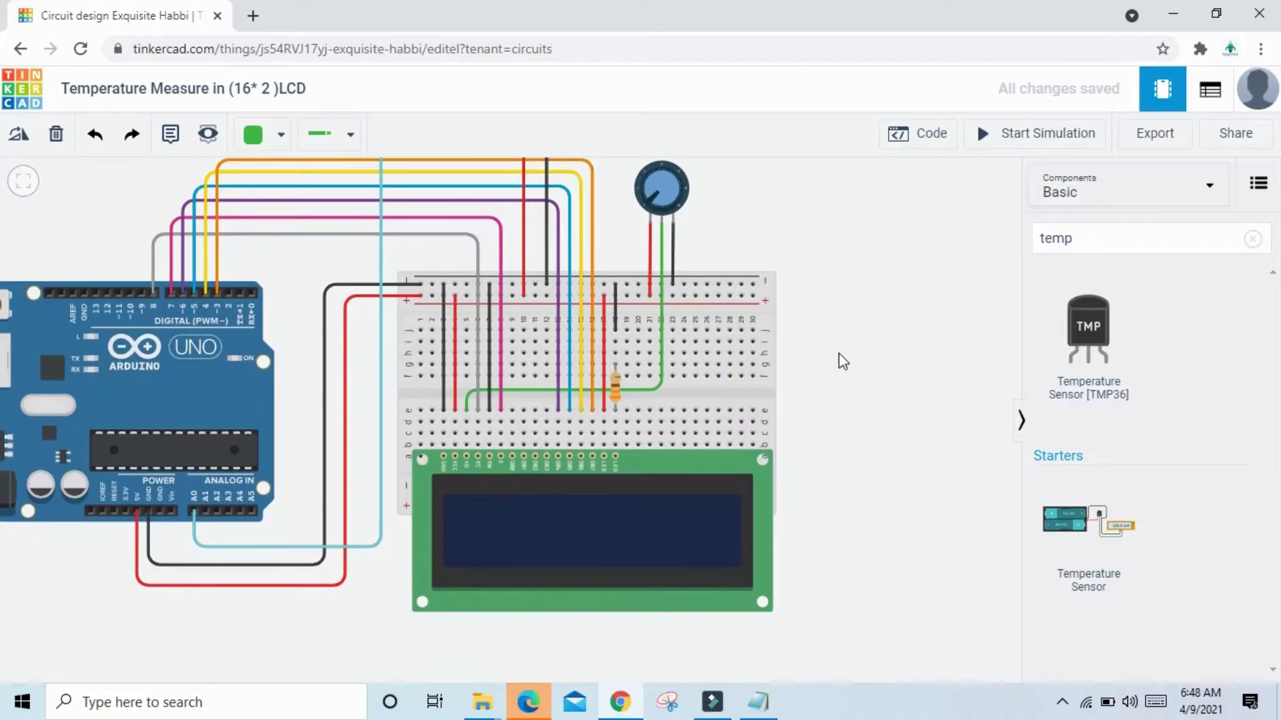
pyautogui.scroll(1, 839, 355)
pyautogui.moveTo(838, 402); pyautogui.dragTo(974, 379)
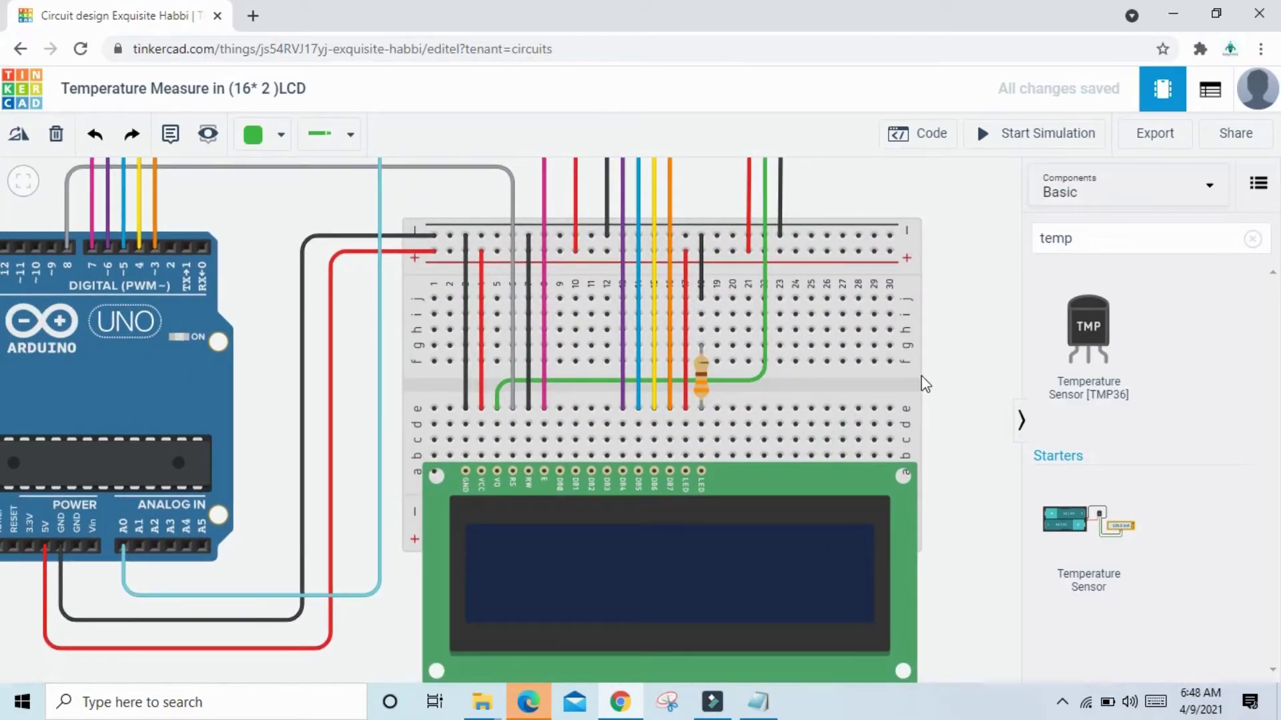
pyautogui.scroll(-2, 923, 386)
pyautogui.moveTo(974, 278); pyautogui.dragTo(972, 306)
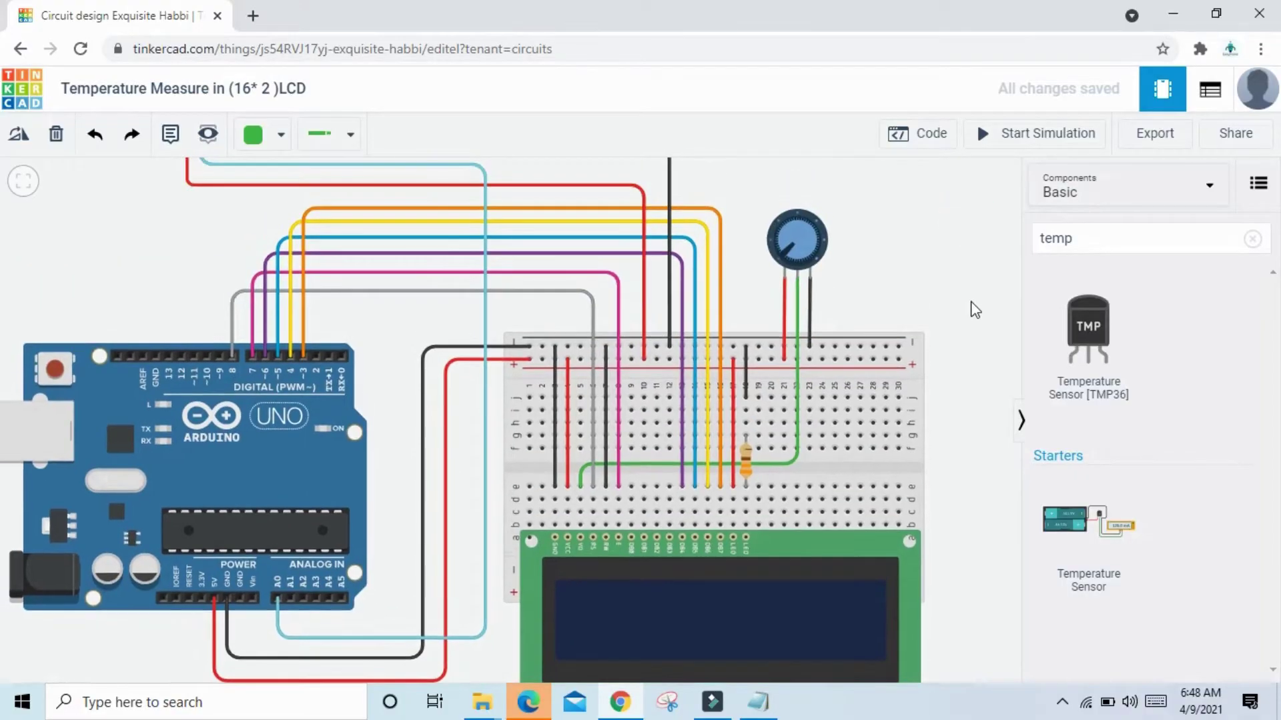
pyautogui.scroll(-1, 968, 296)
pyautogui.moveTo(722, 400); pyautogui.dragTo(671, 437)
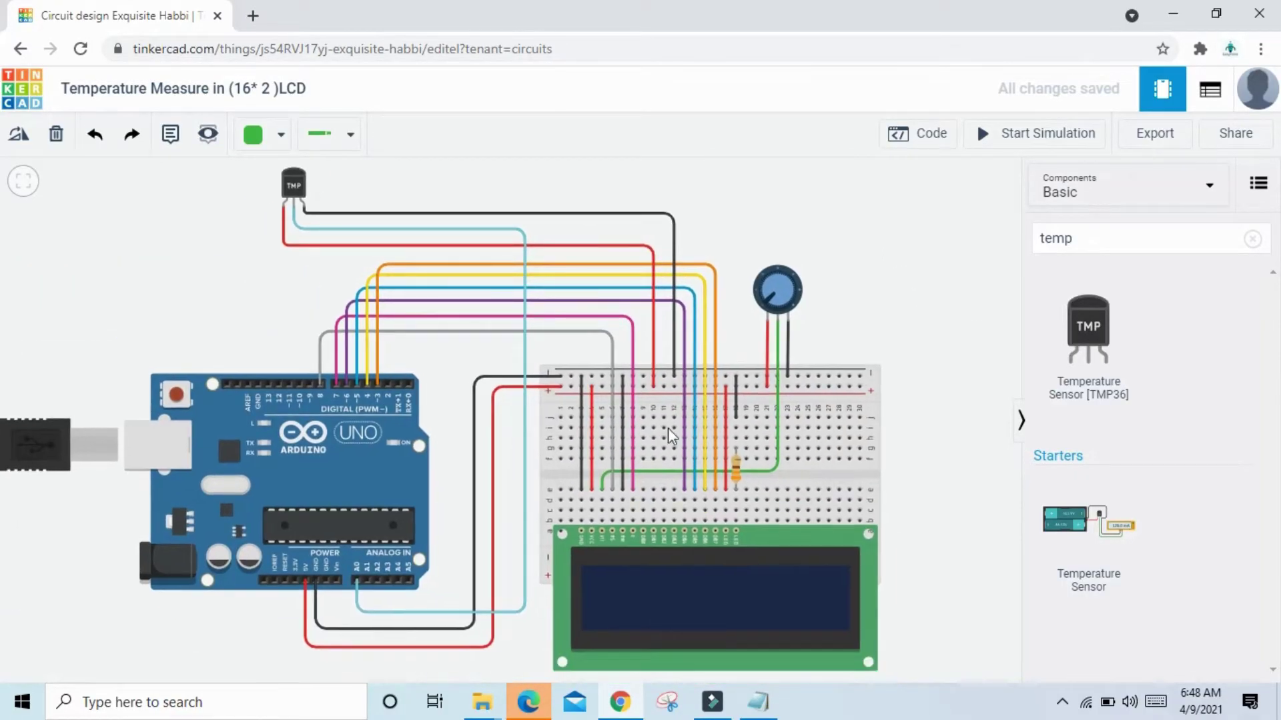
pyautogui.click(355, 582)
pyautogui.click(715, 448)
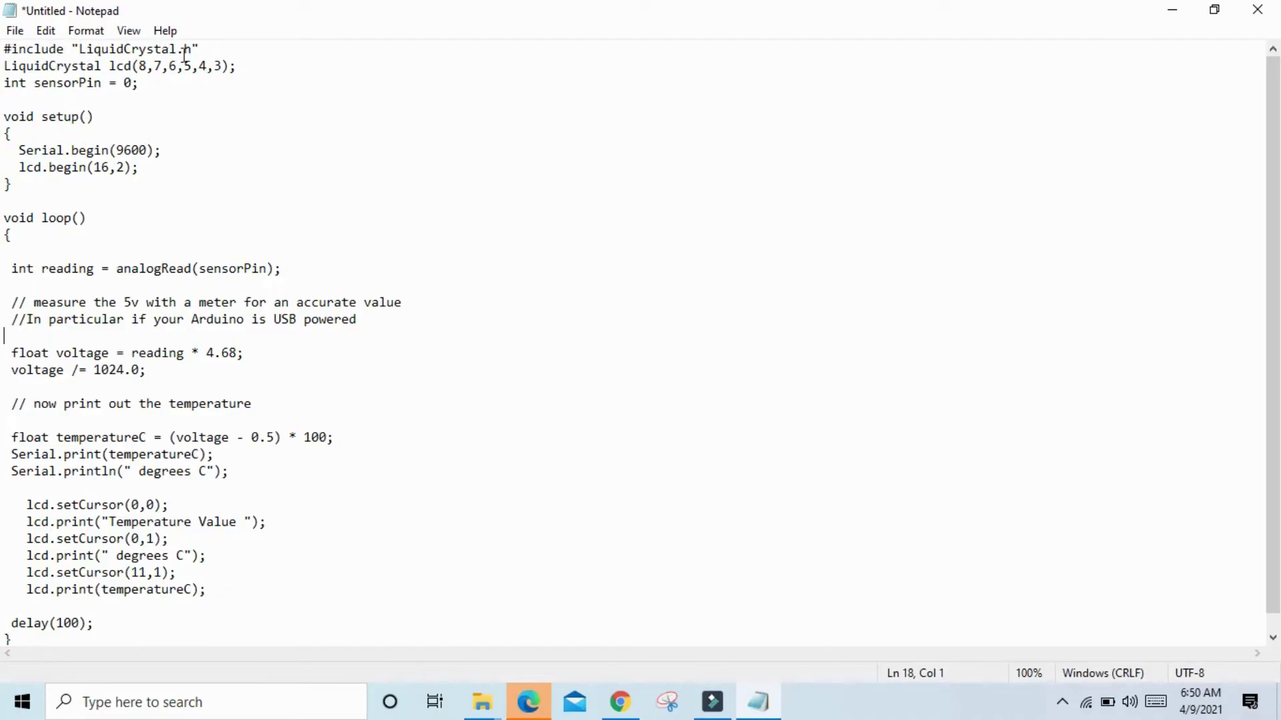
# Review the LiquidCrystal include and lcd declaration lines, then return to Tinkercad in Chrome.
pyautogui.moveTo(8, 46); pyautogui.dragTo(210, 52)
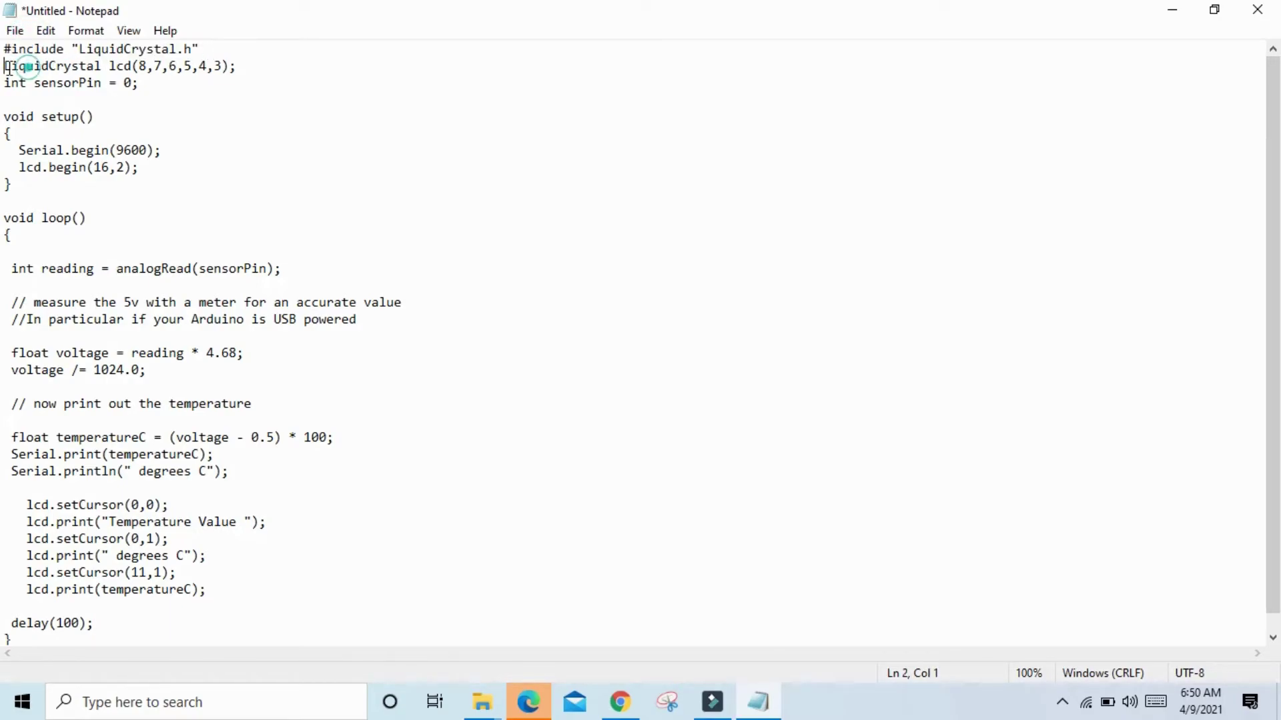
pyautogui.moveTo(8, 66); pyautogui.dragTo(187, 67)
pyautogui.moveTo(233, 68); pyautogui.dragTo(238, 66)
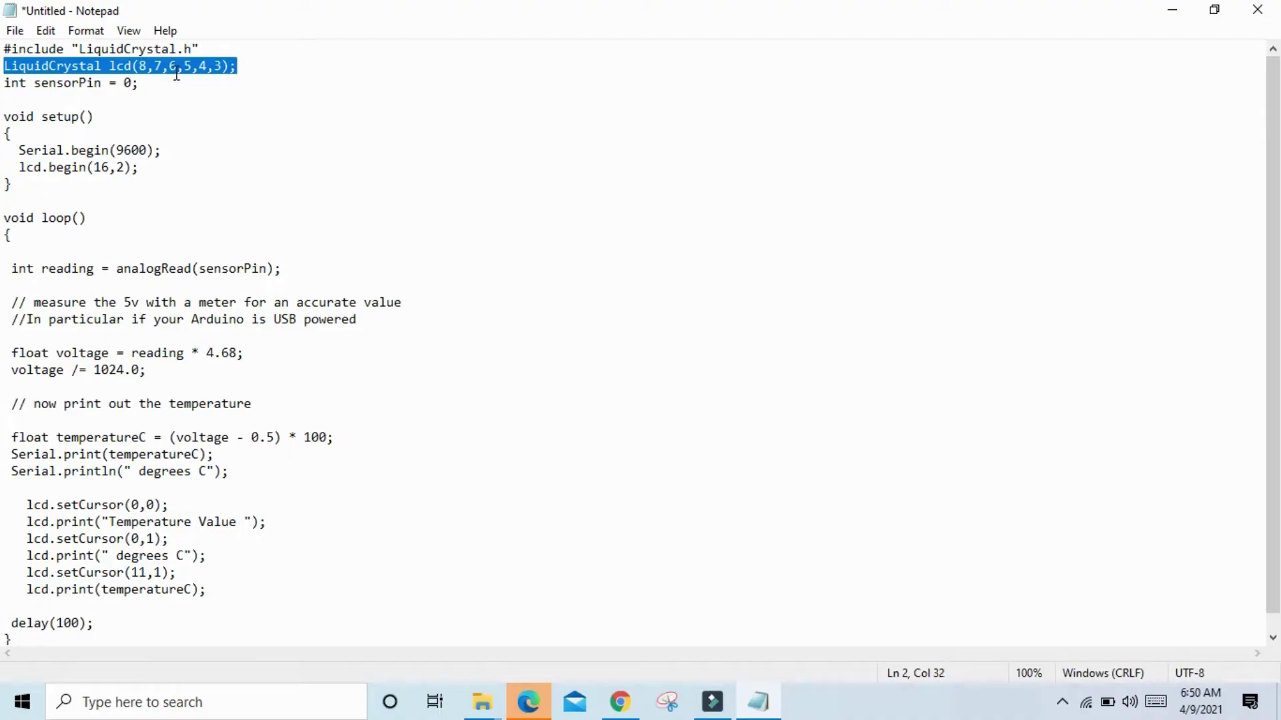
pyautogui.click(174, 93)
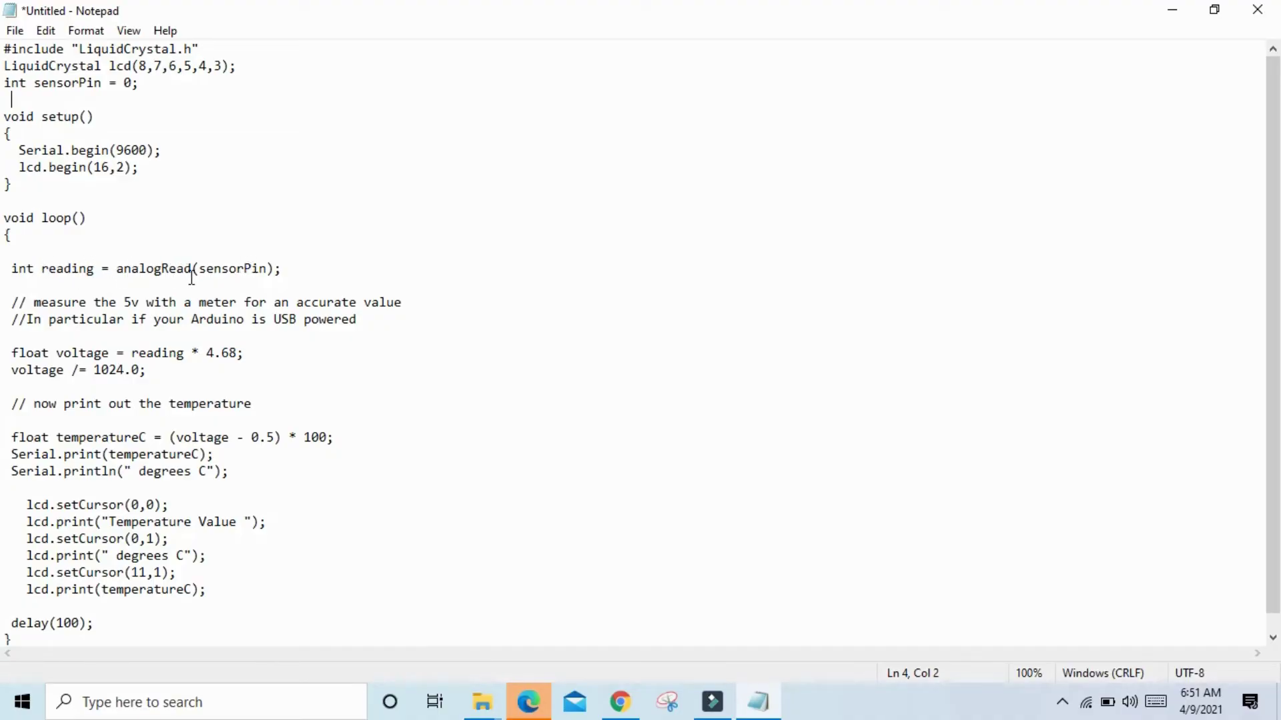
pyautogui.click(619, 702)
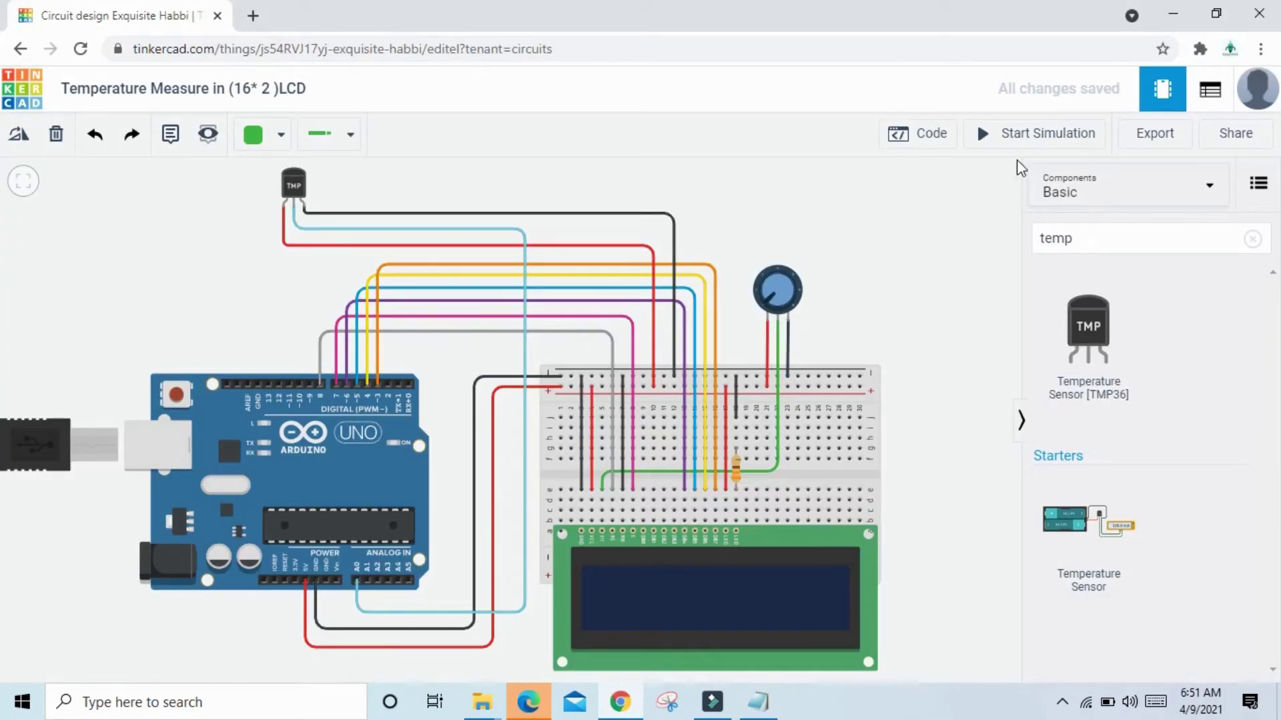
# Minimize the Chrome window to bring the Notepad sketch forward.
pyautogui.click(1175, 16)
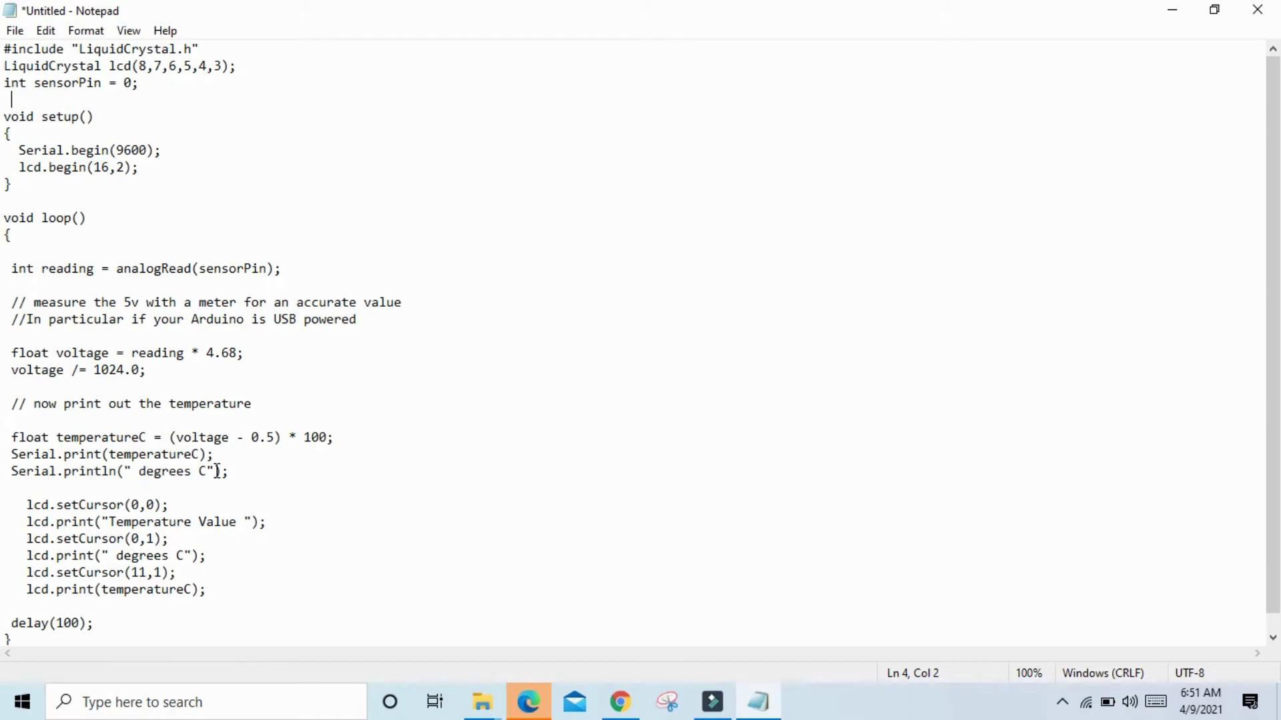
# Check the LCD print lines, select the whole sketch with Ctrl+A, and return to Tinkercad.
pyautogui.moveTo(18, 505); pyautogui.dragTo(278, 519)
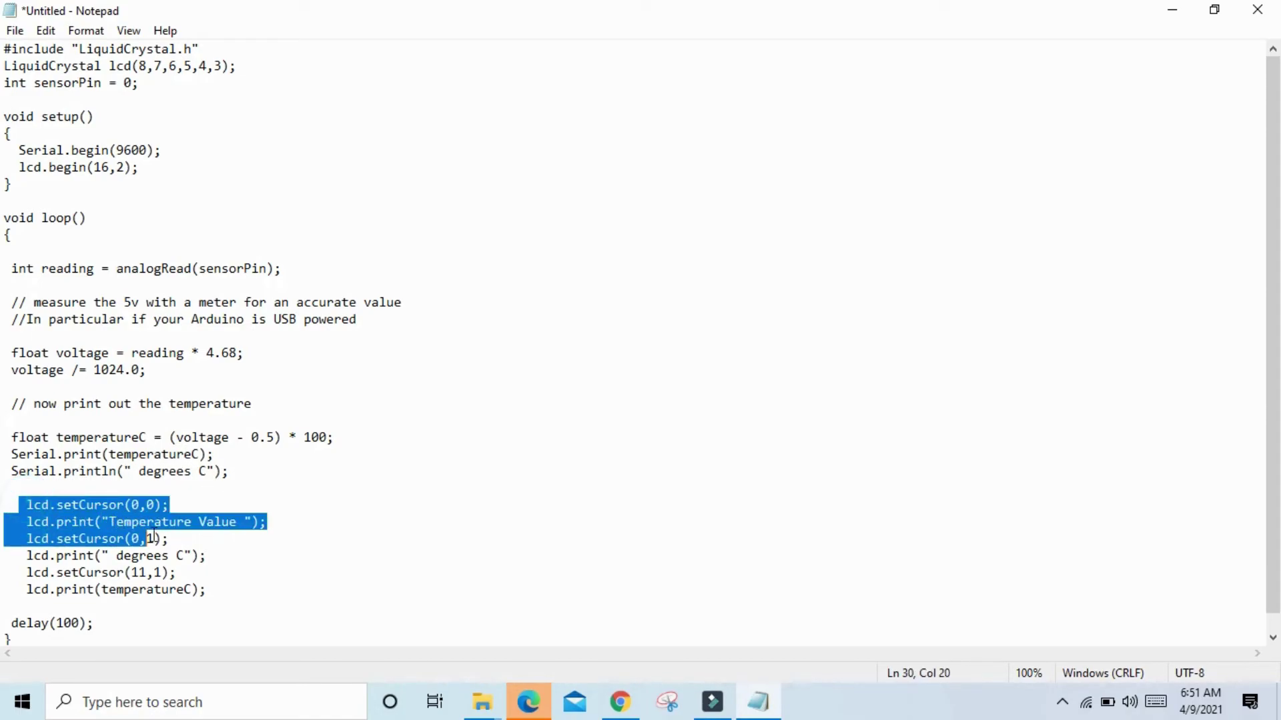
pyautogui.click(267, 504)
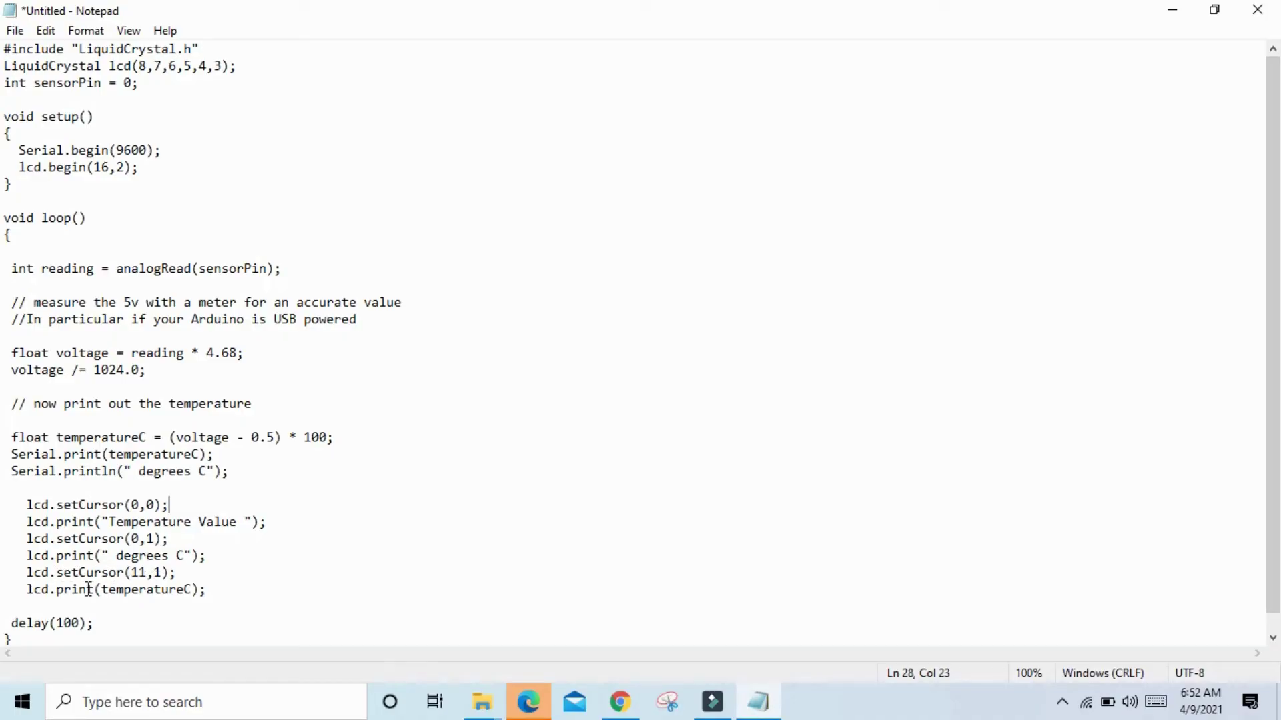
pyautogui.scroll(-1, 376, 508)
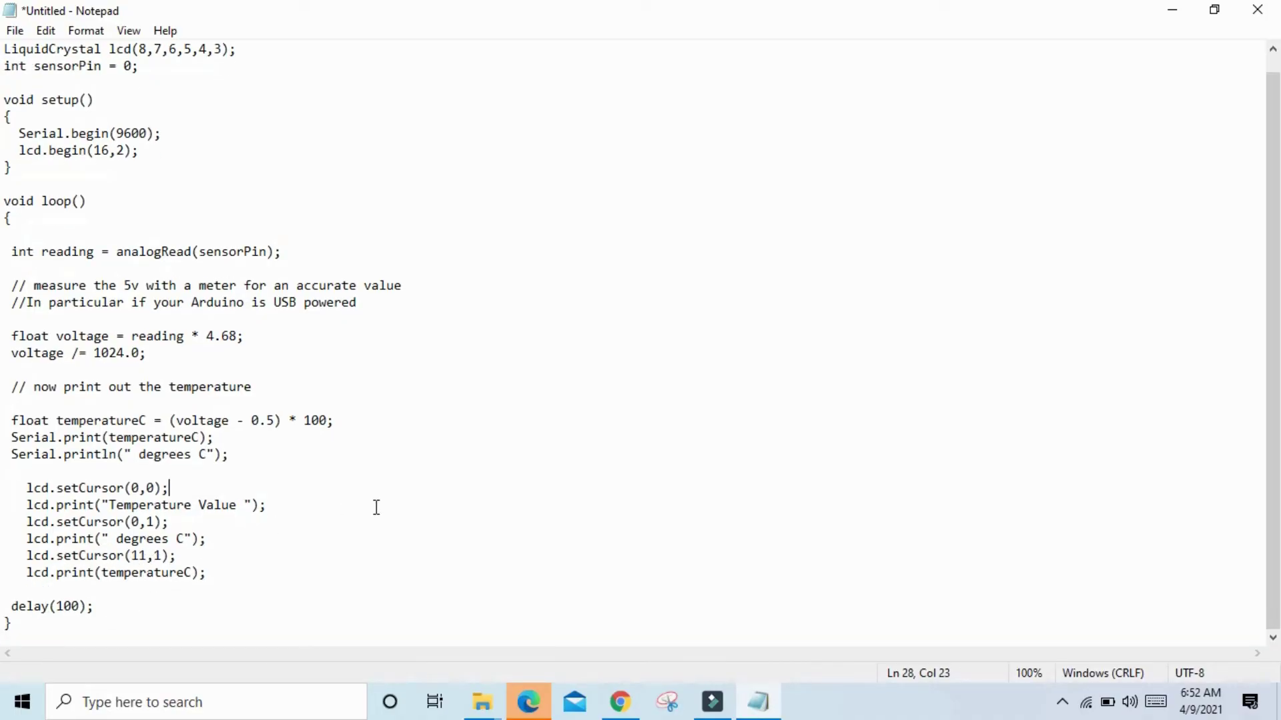
pyautogui.click(376, 507)
pyautogui.hotkey('ctrl', 'a')
pyautogui.hotkey('ctrl', 'c')
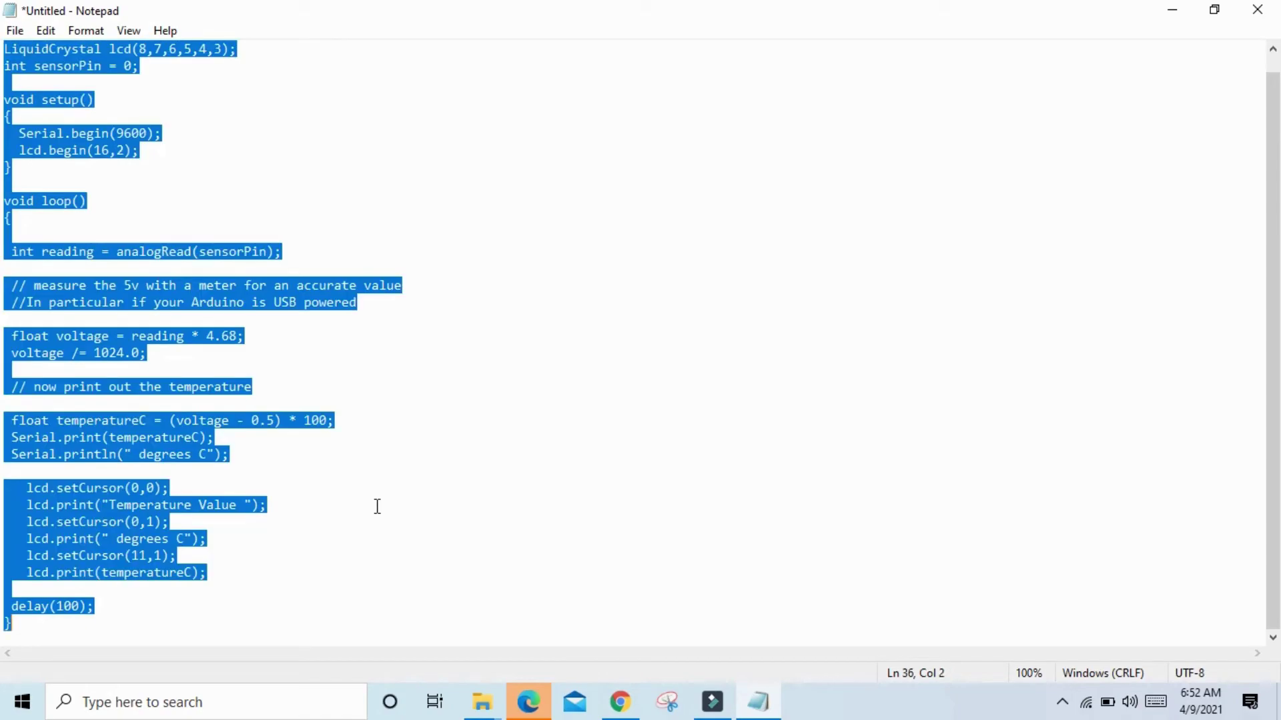
pyautogui.click(618, 701)
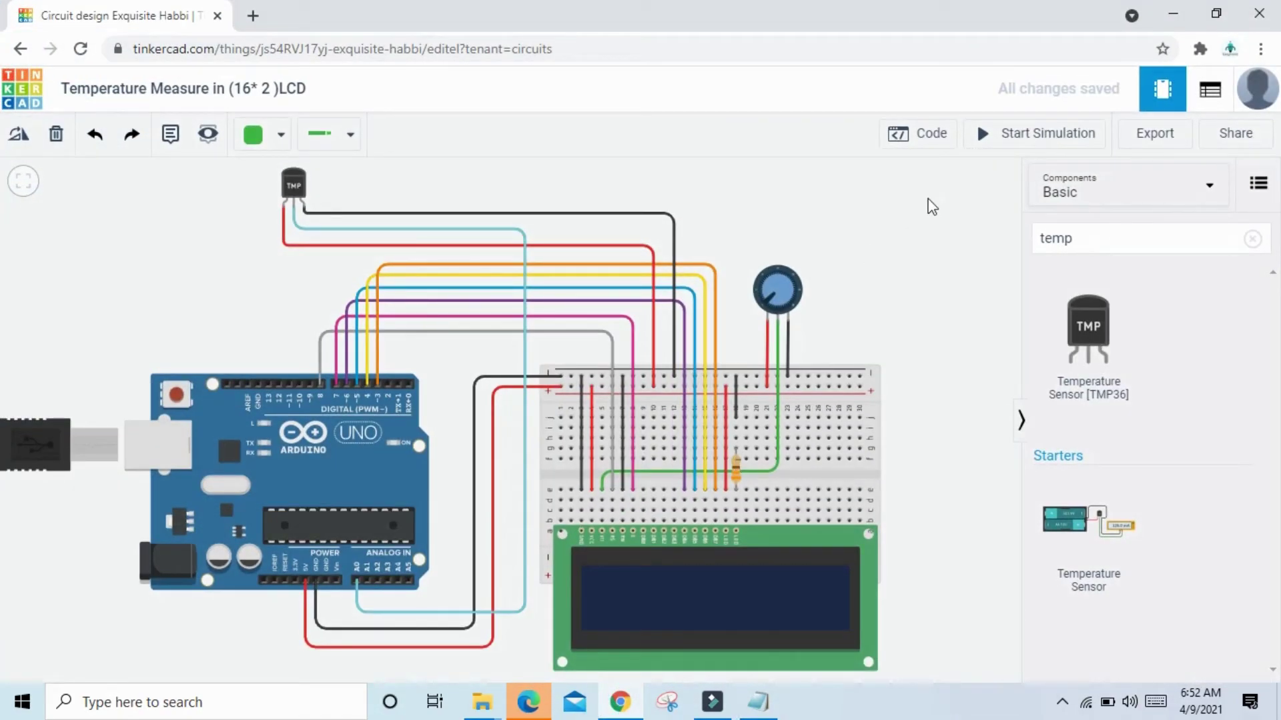
# Switch the Arduino code editor from Blocks to Text mode, confirming the change.
pyautogui.click(943, 141)
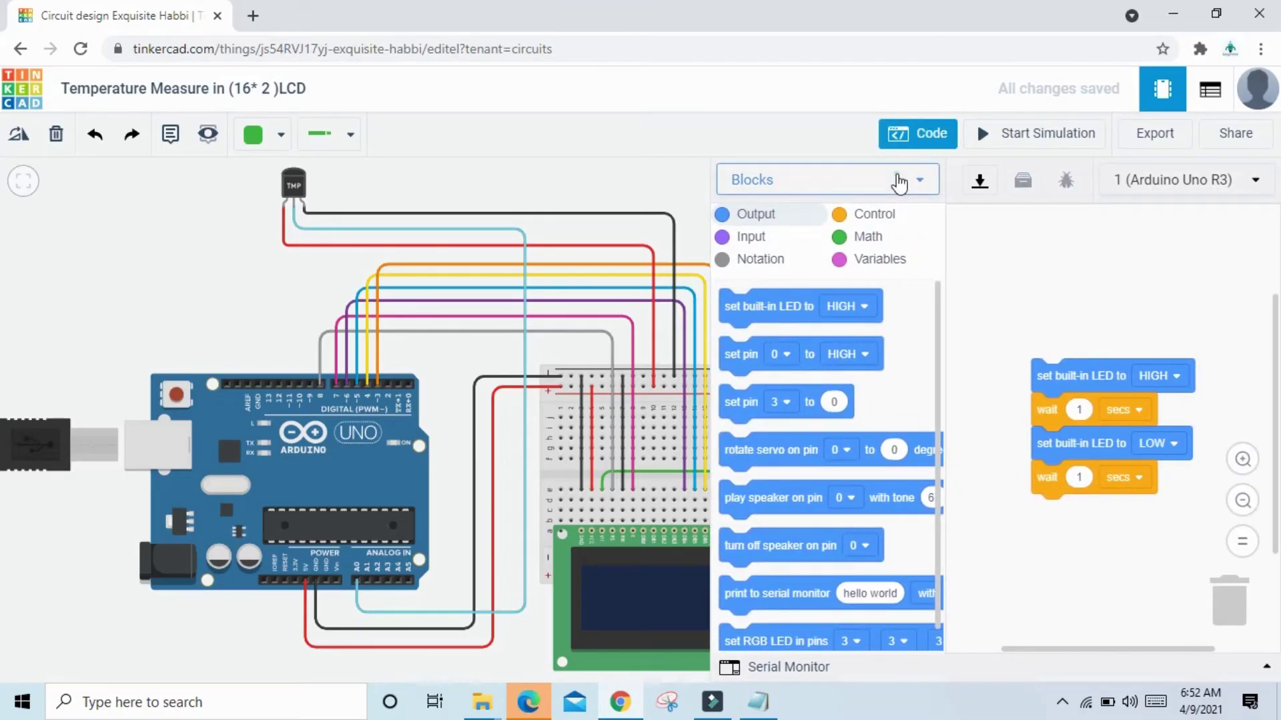
pyautogui.click(899, 182)
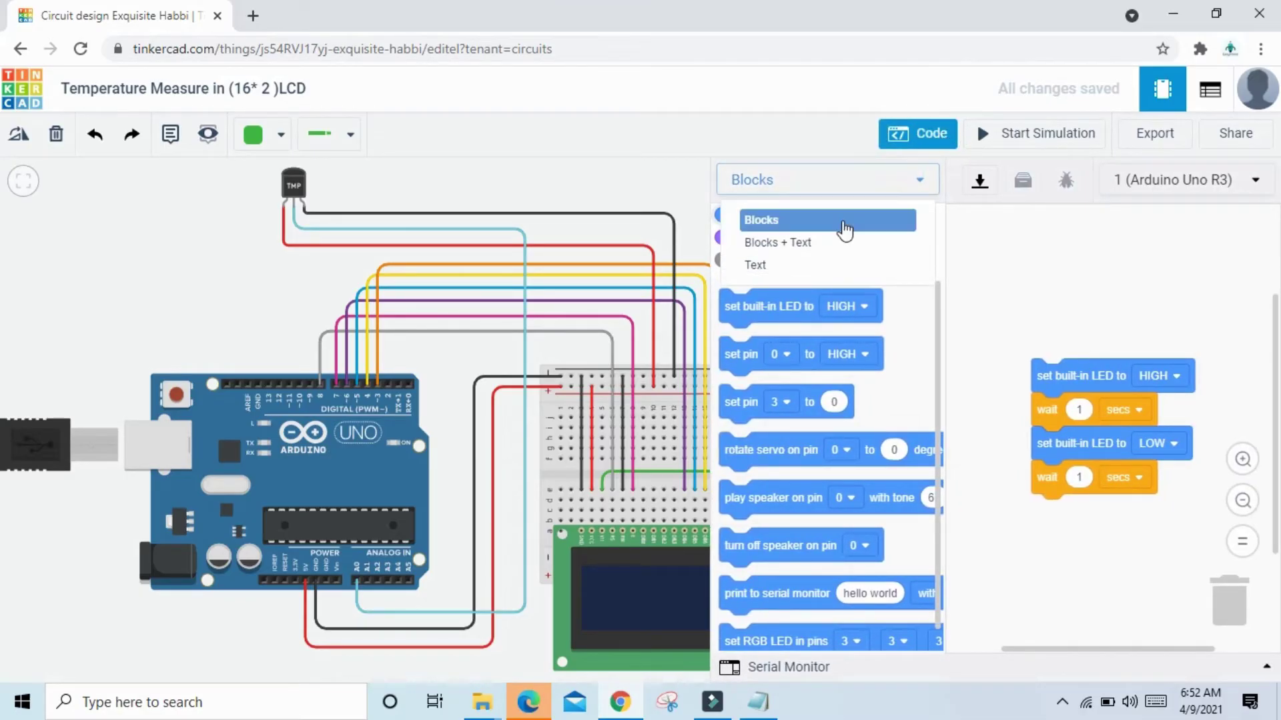
pyautogui.click(805, 268)
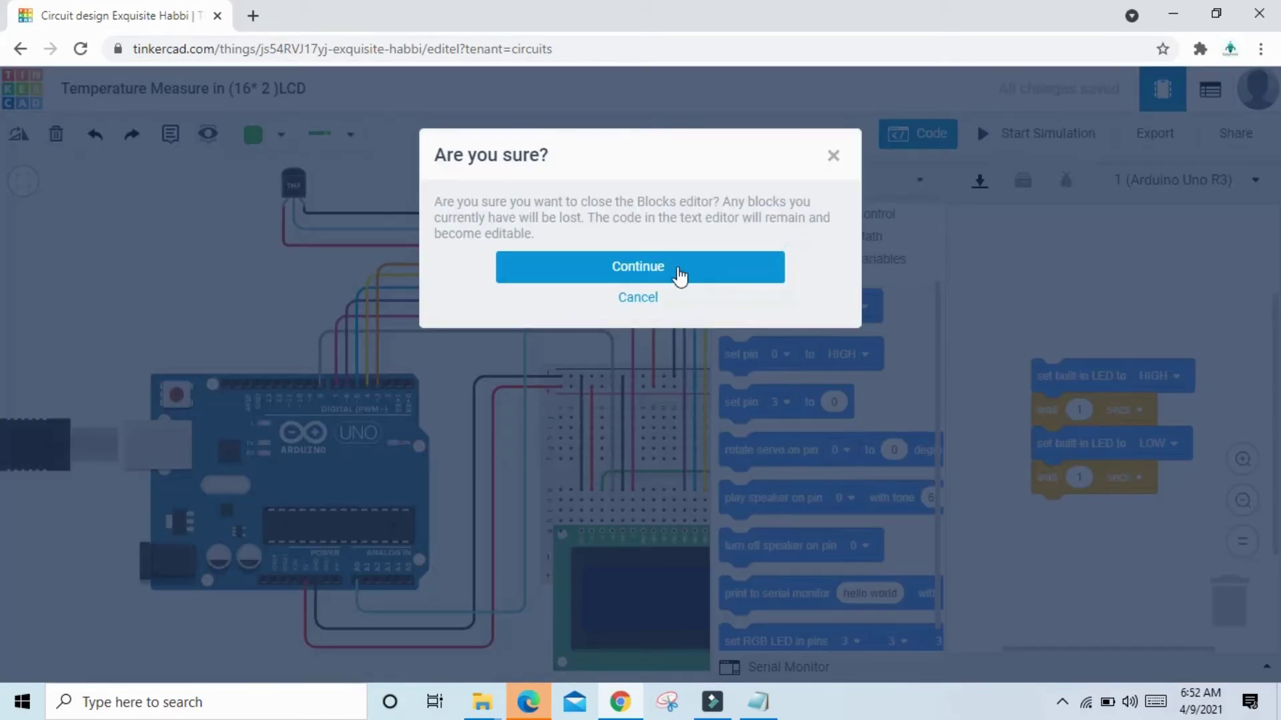
pyautogui.click(675, 266)
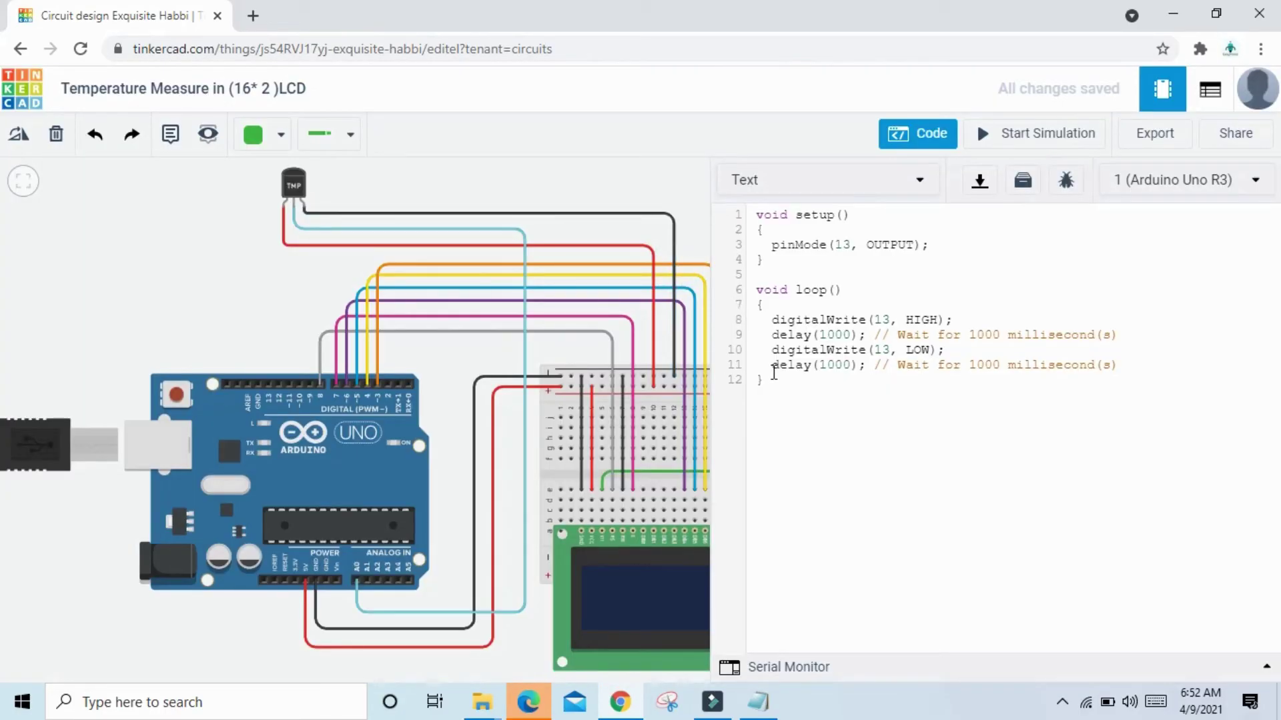
# Swap the blink code for the pasted LCD temperature sketch and start the simulation.
pyautogui.moveTo(774, 380); pyautogui.dragTo(747, 214)
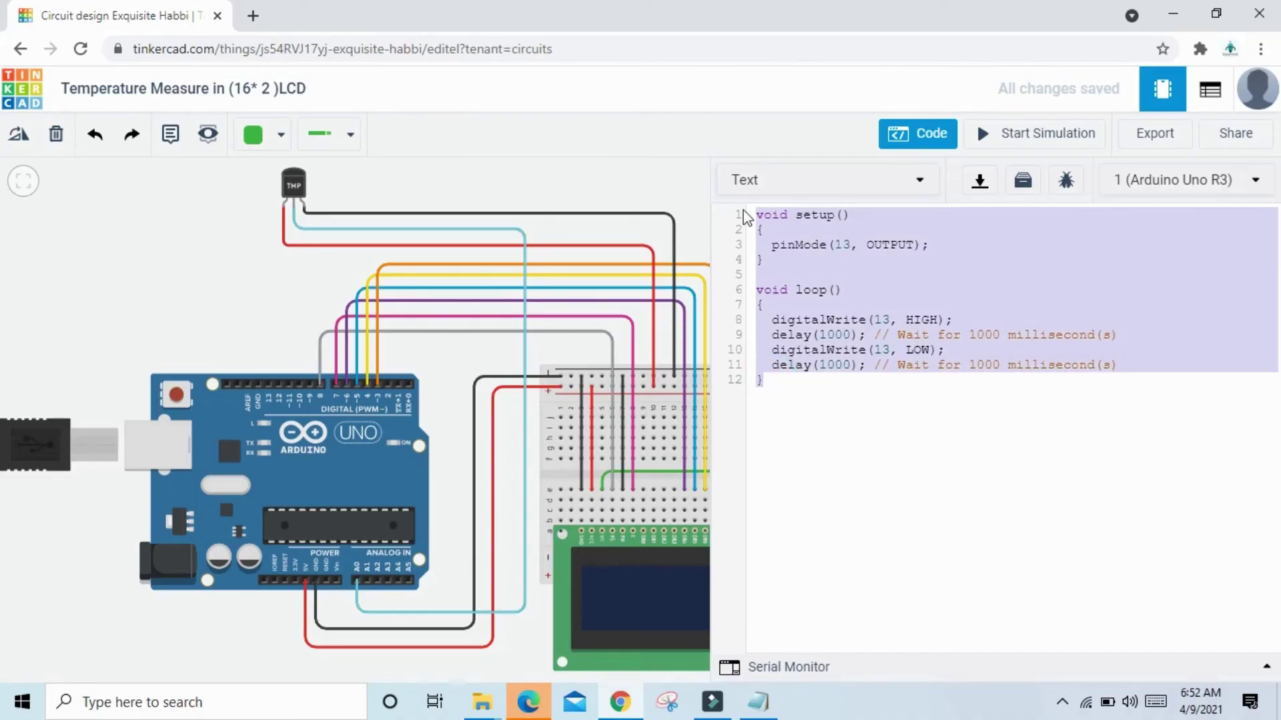
pyautogui.press('BackSpace')
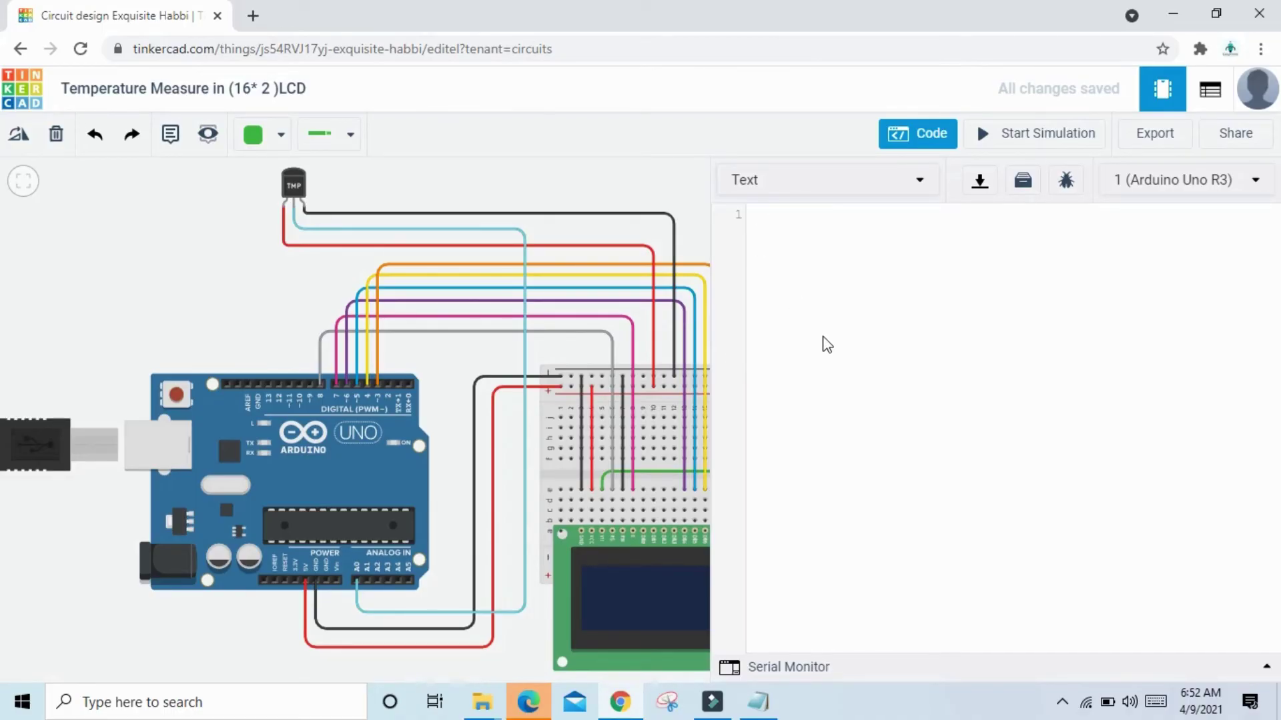
pyautogui.hotkey('ctrl', 'v')
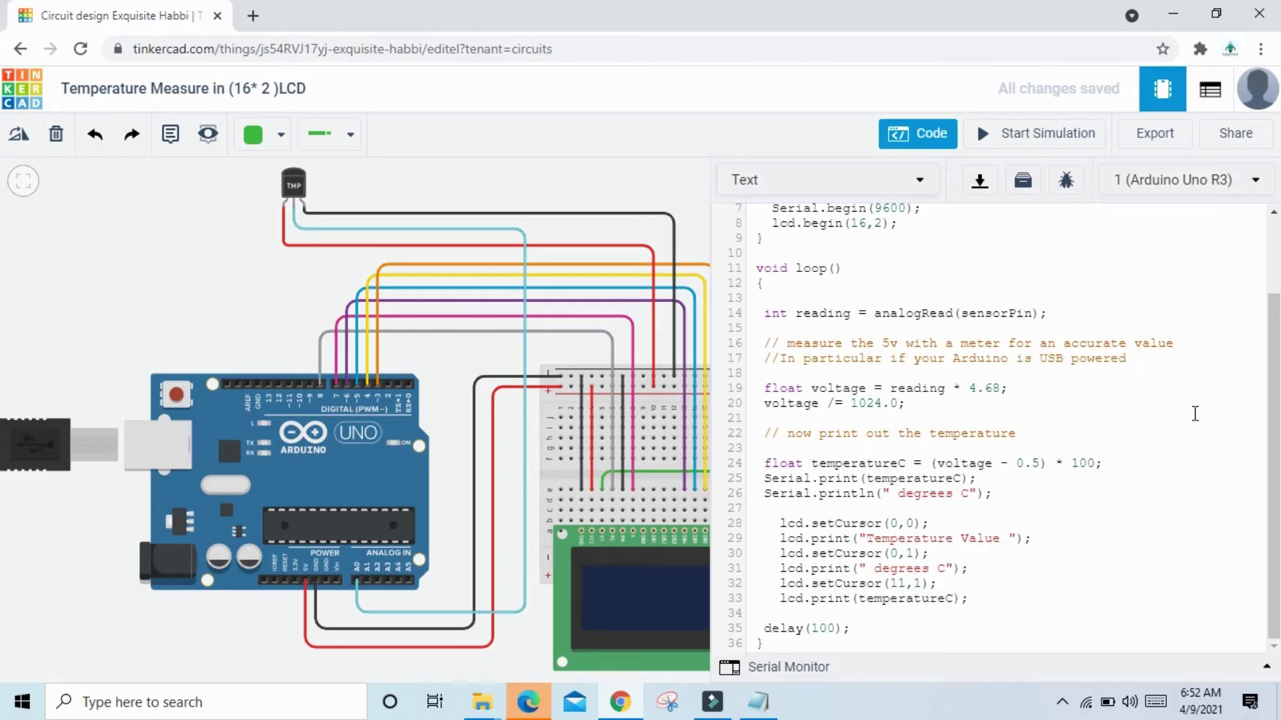
pyautogui.moveTo(1274, 441); pyautogui.dragTo(3, 317)
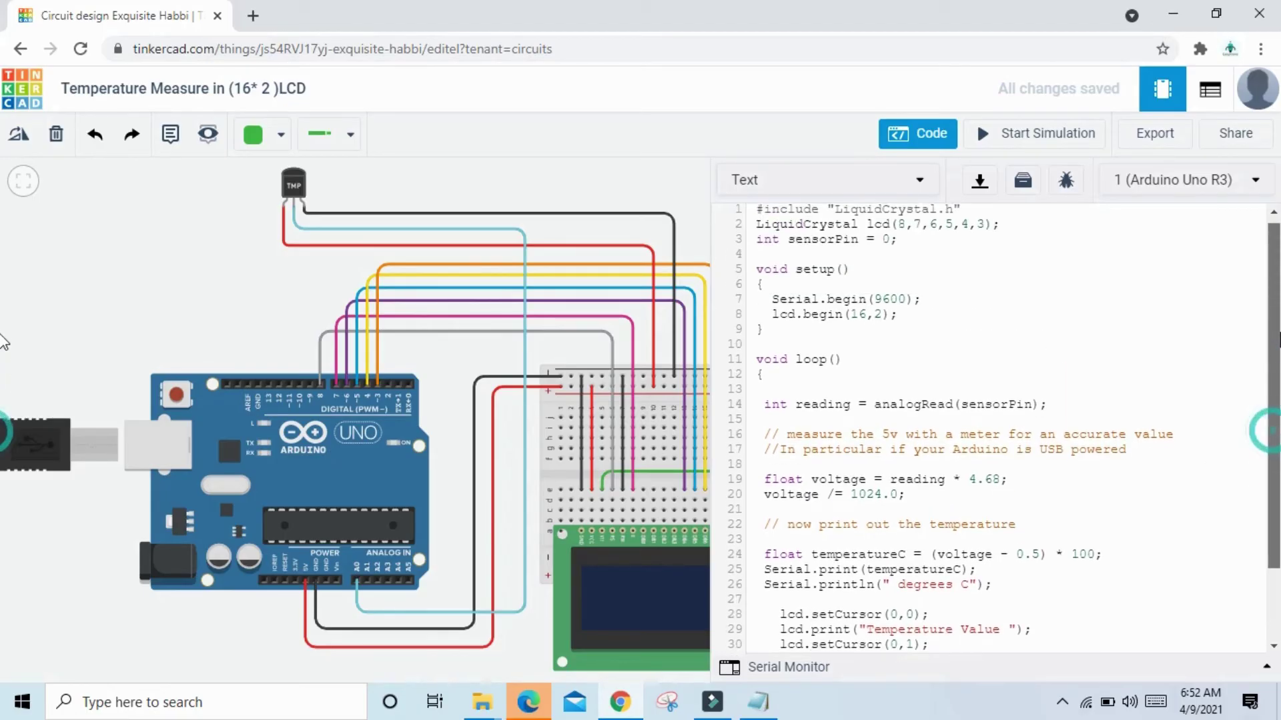
pyautogui.scroll(-5, 1012, 448)
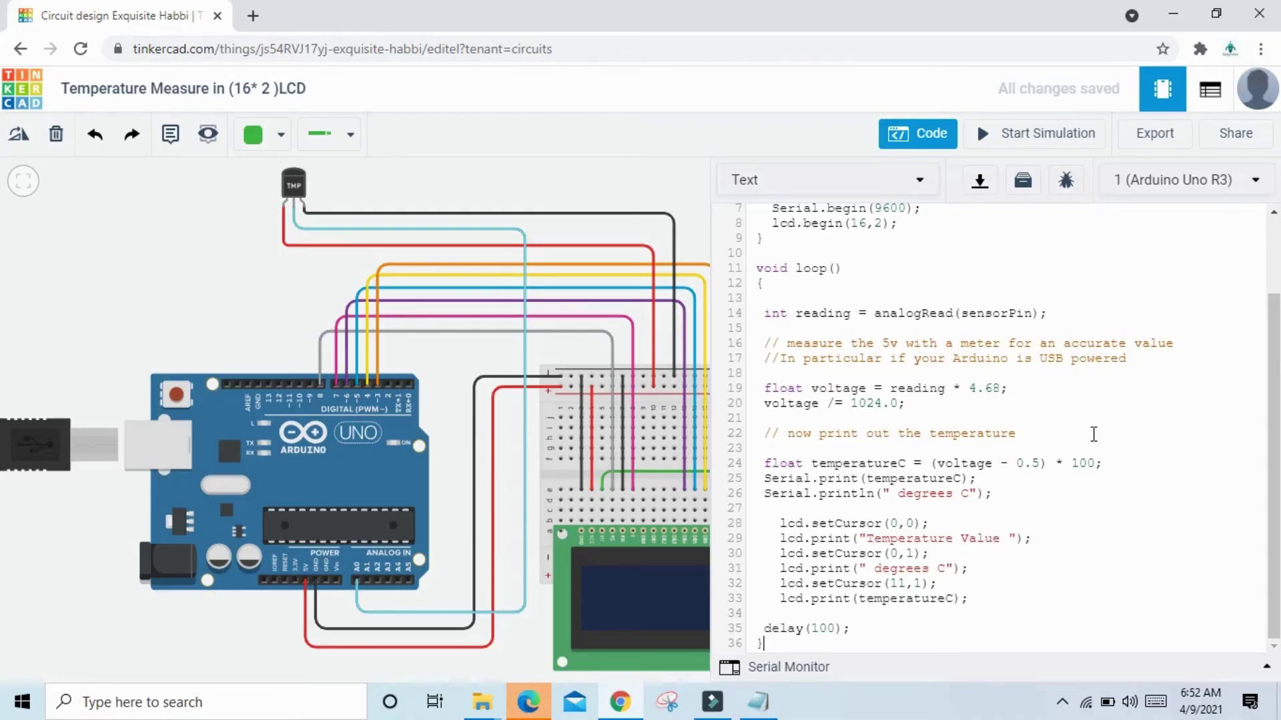
pyautogui.click(1030, 137)
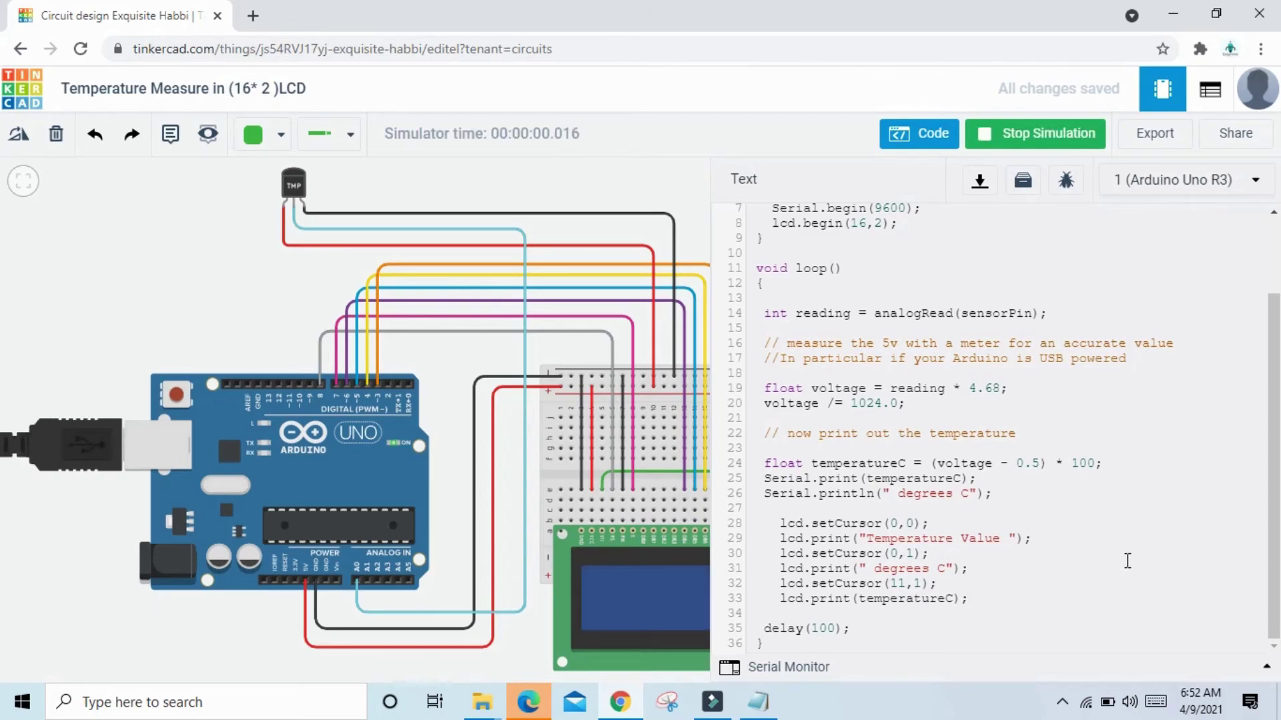
# Open the Serial Monitor to show the 19.93 degrees C readings.
pyautogui.click(1266, 666)
pyautogui.scroll(-2, 667, 183)
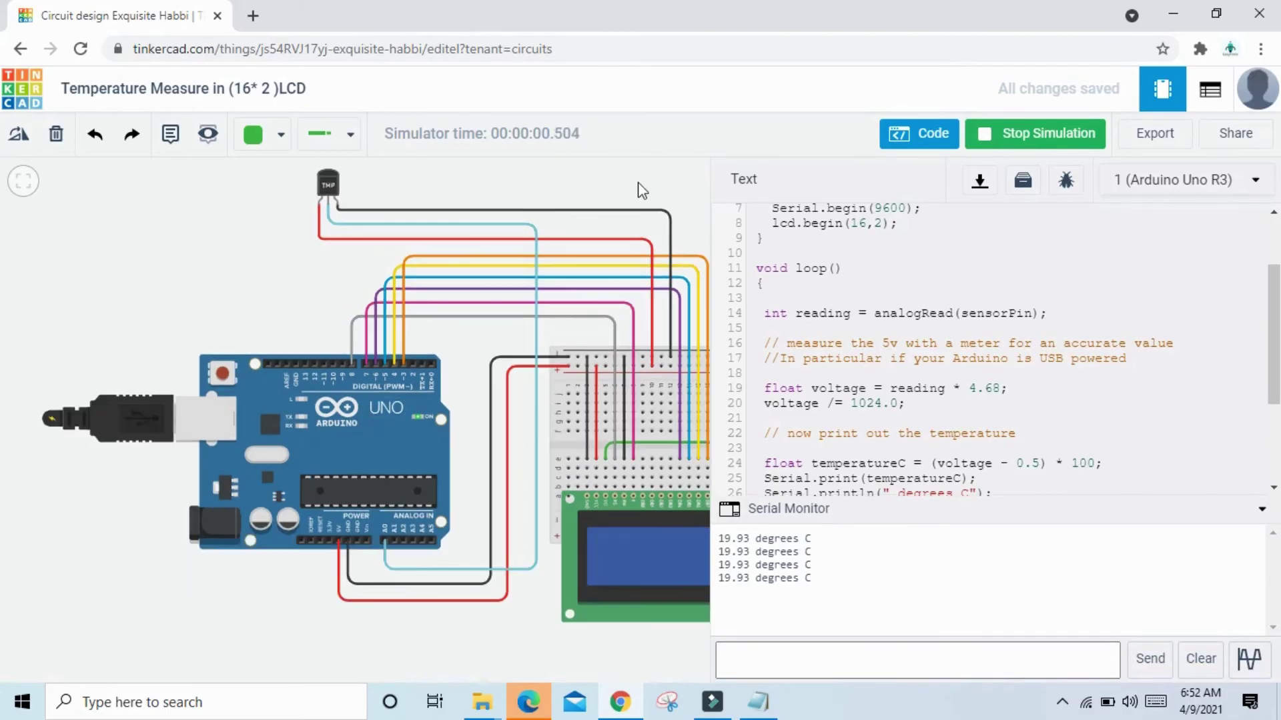
pyautogui.scroll(-2, 596, 224)
pyautogui.scroll(2, 522, 274)
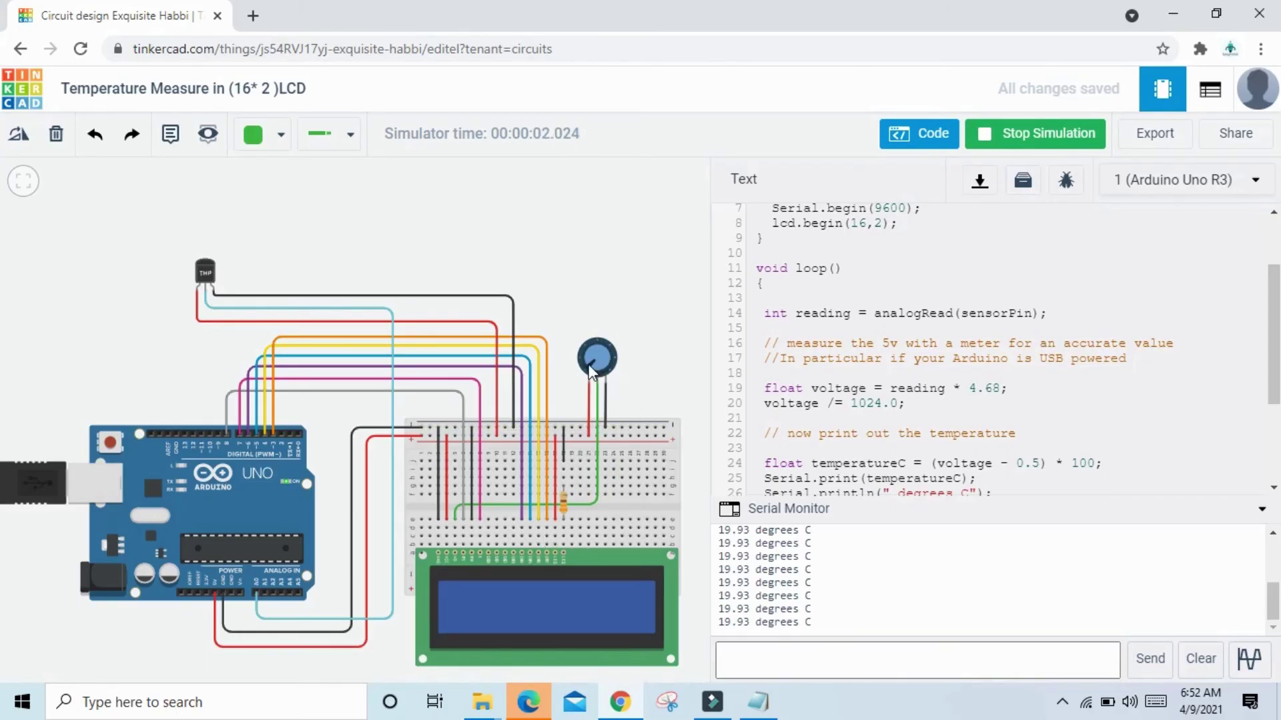
# Turn the potentiometer to adjust the LCD contrast until 'degrees C 19.93' appears.
pyautogui.moveTo(587, 359); pyautogui.dragTo(595, 377)
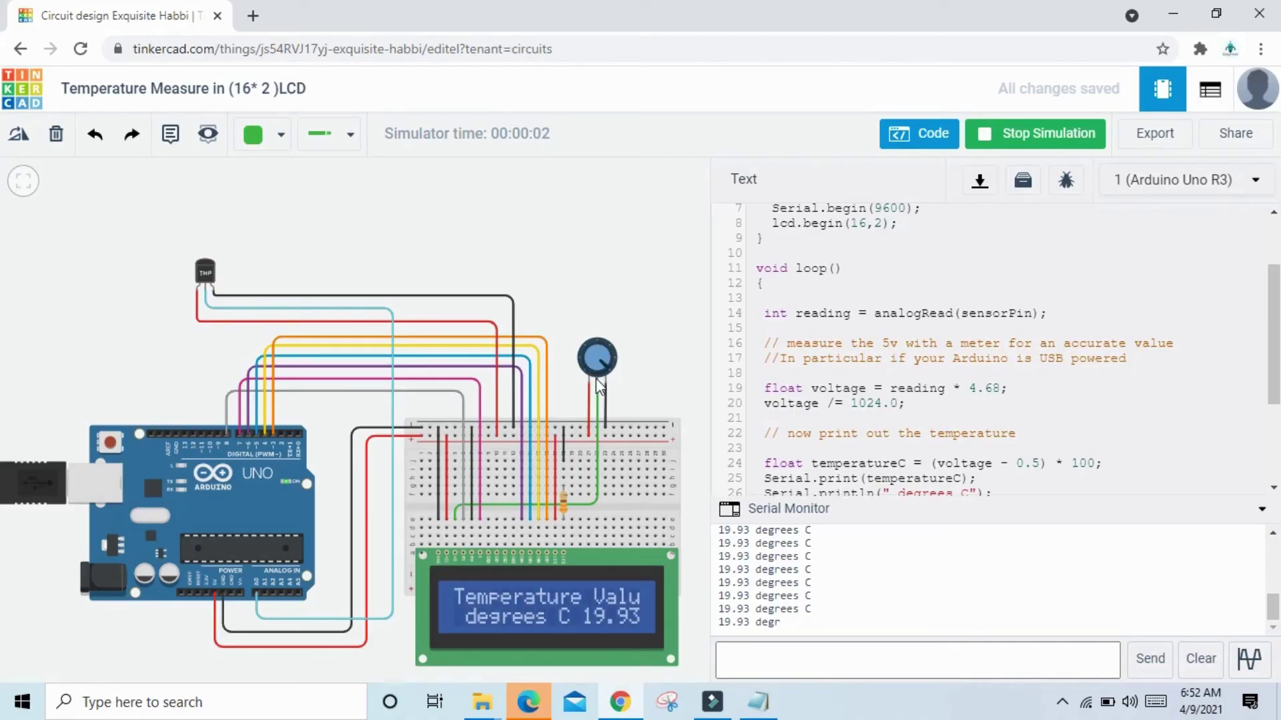
pyautogui.moveTo(598, 386)
pyautogui.mouseDown()
pyautogui.moveTo(610, 351)
pyautogui.moveTo(610, 376)
pyautogui.mouseUp()
pyautogui.scroll(-3, 657, 347)
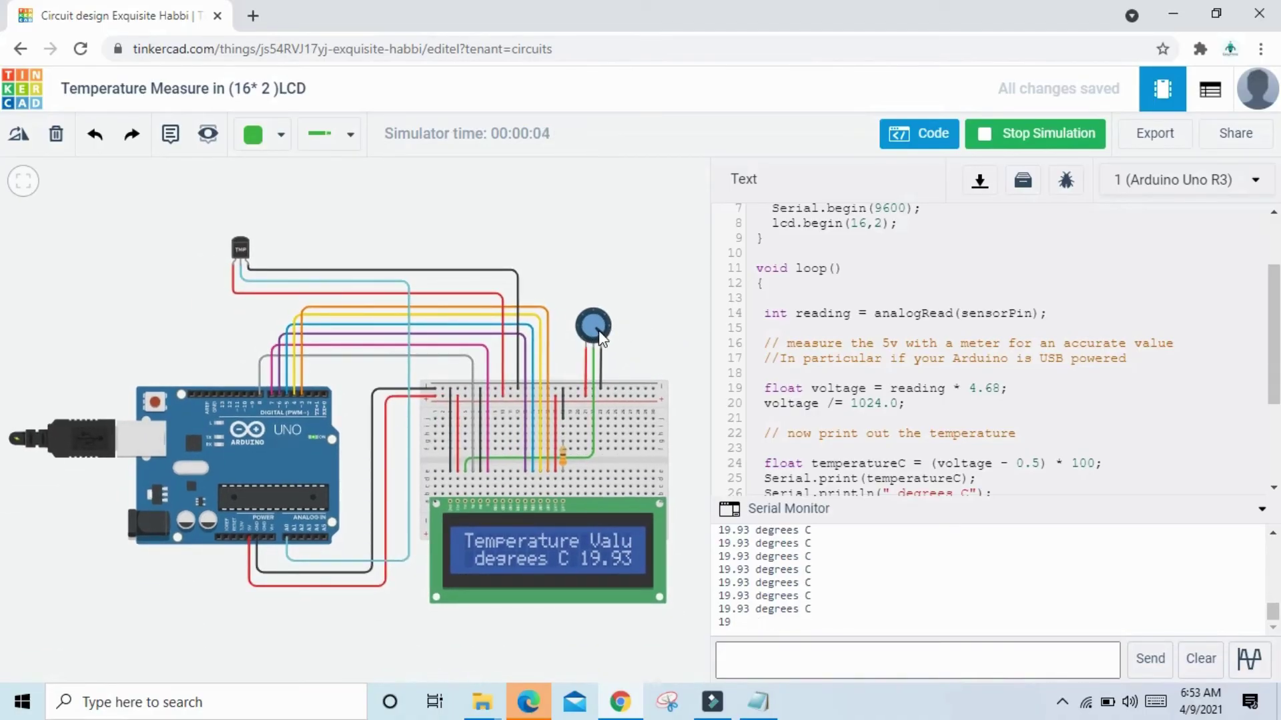
pyautogui.moveTo(601, 342)
pyautogui.mouseDown()
pyautogui.moveTo(587, 304)
pyautogui.moveTo(607, 341)
pyautogui.mouseUp()
# Sweep the TMP36 temperature between -40.86 and 113.62 °C, then restart the simulation.
pyautogui.click(241, 250)
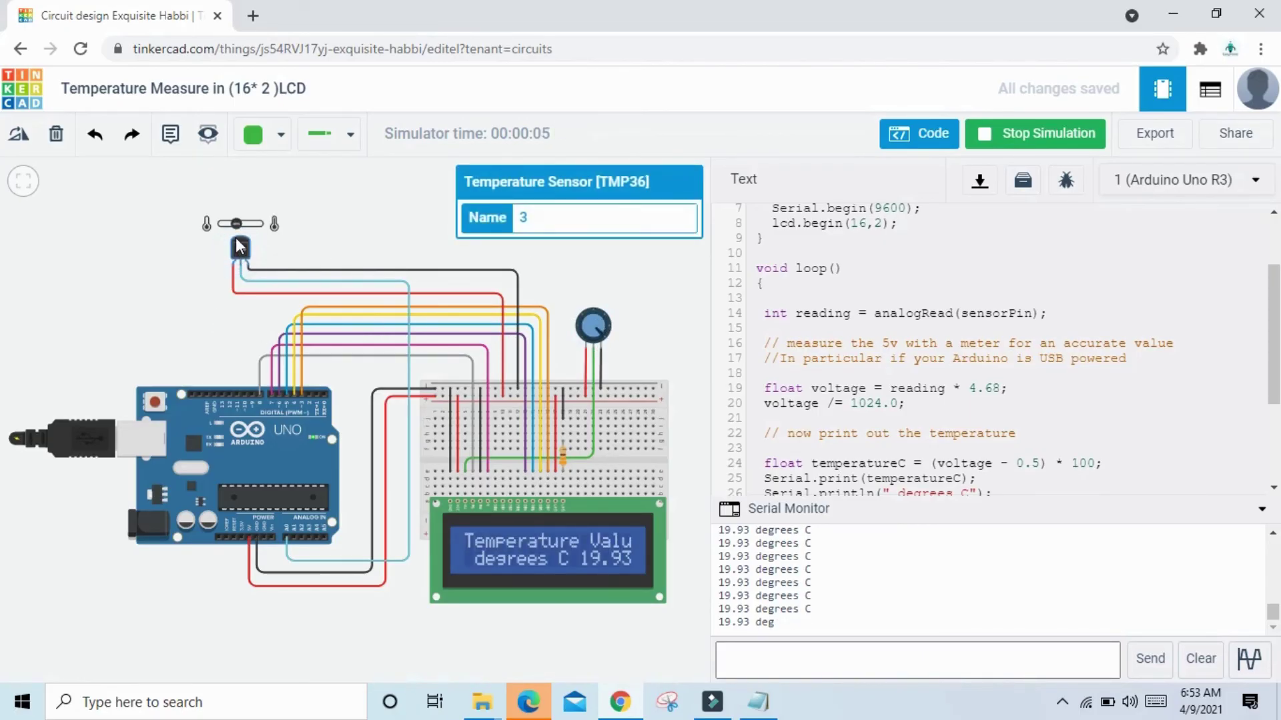
pyautogui.moveTo(236, 223); pyautogui.dragTo(261, 224)
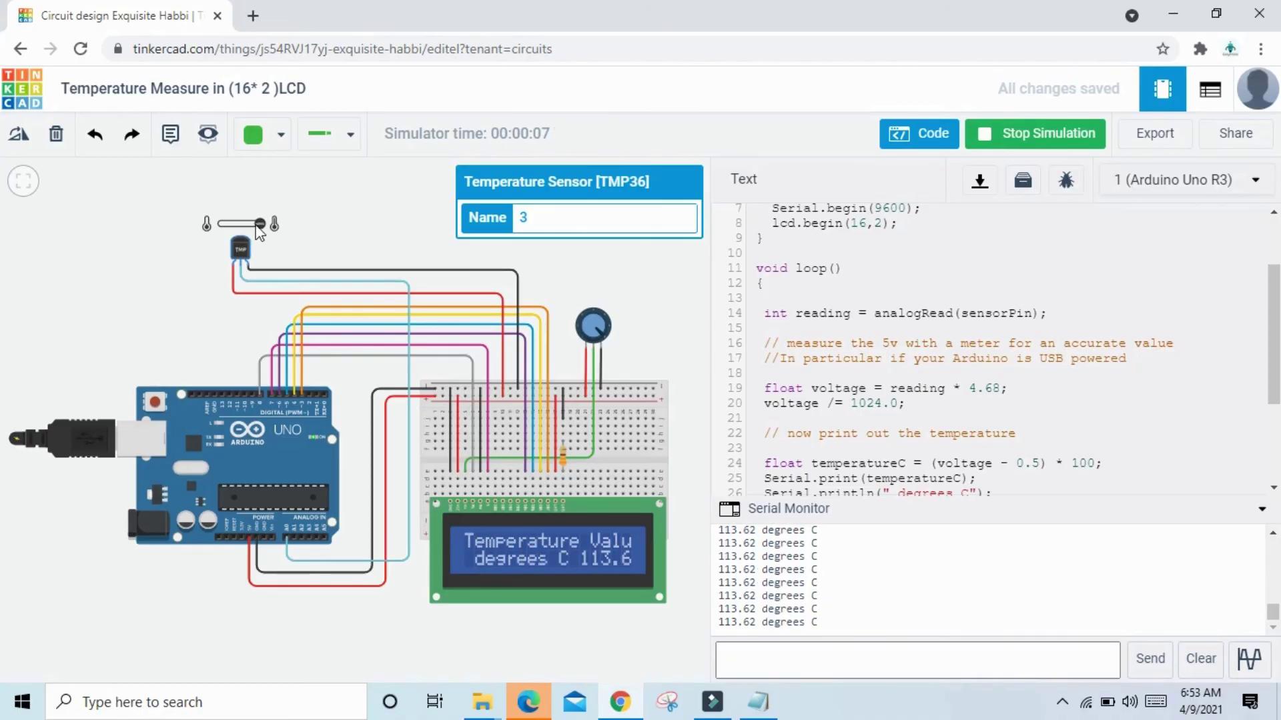
pyautogui.moveTo(260, 224); pyautogui.dragTo(222, 224)
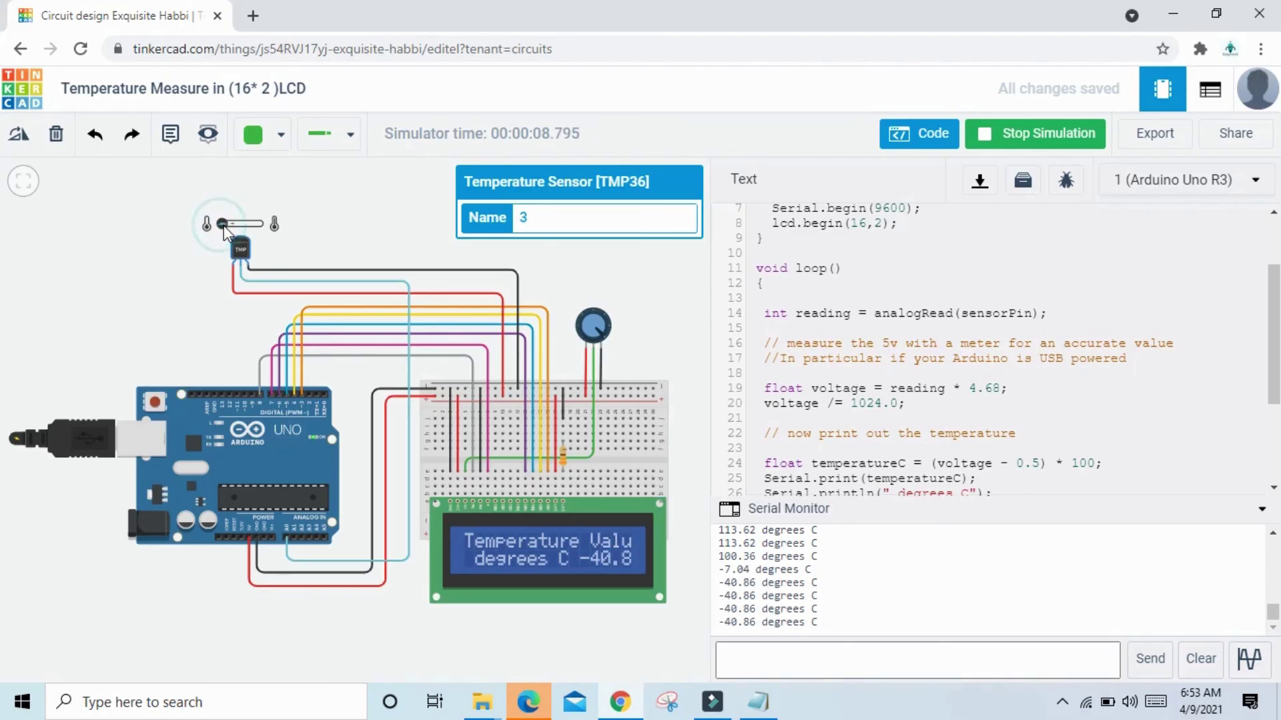
pyautogui.moveTo(223, 226)
pyautogui.mouseDown()
pyautogui.moveTo(267, 230)
pyautogui.moveTo(219, 230)
pyautogui.moveTo(257, 224)
pyautogui.mouseUp()
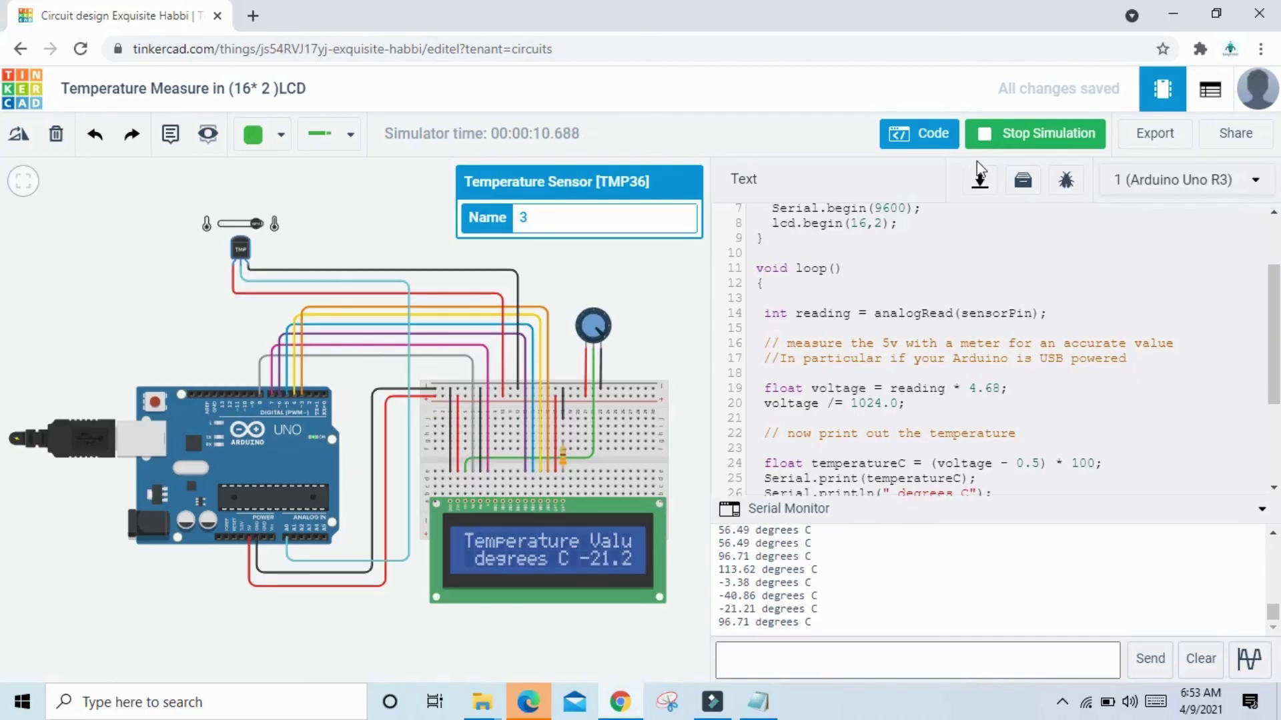
pyautogui.click(1028, 141)
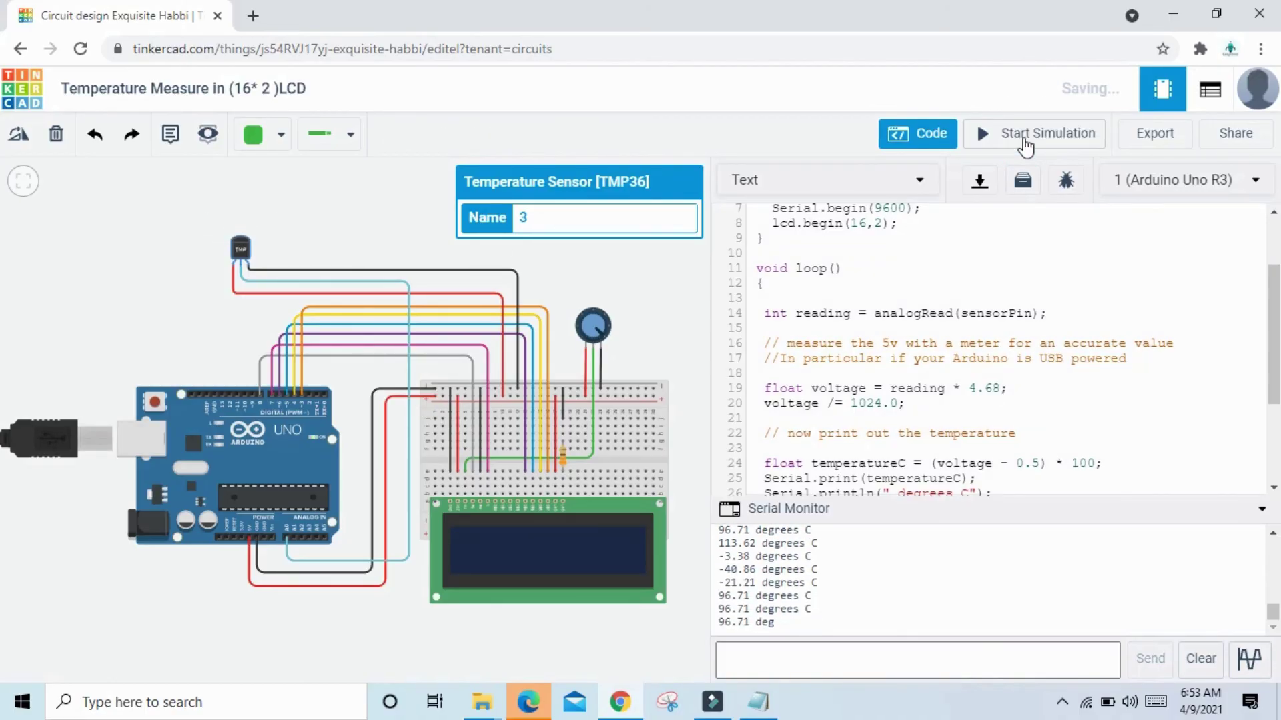
pyautogui.click(1026, 137)
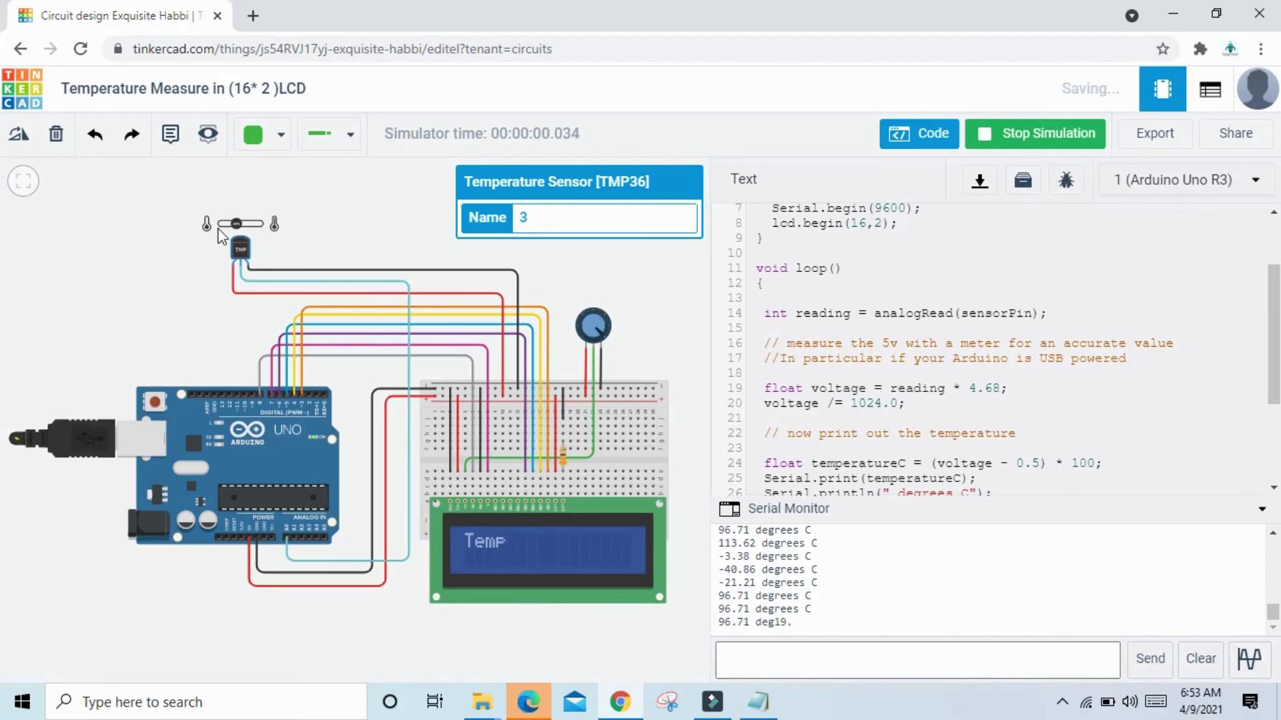